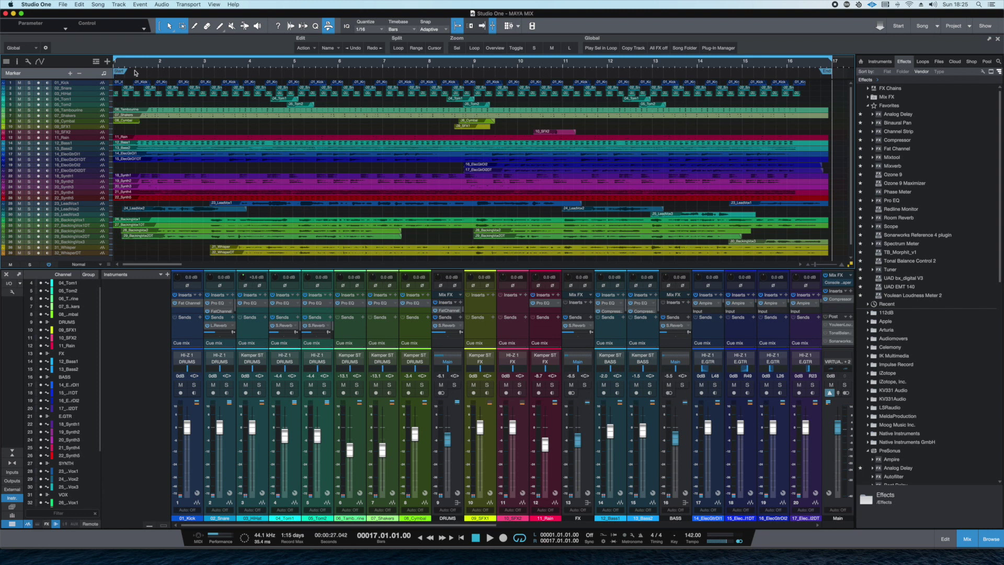
Add the song to the MAYA MASTERING project and update the MAYA MIX mastering file.
left_click(97, 4)
mouse_move(129, 80)
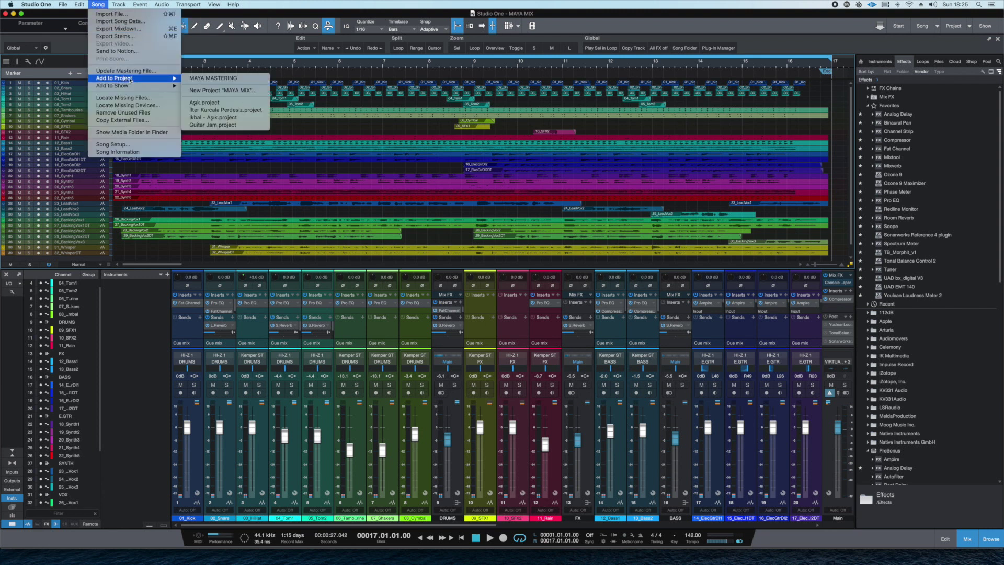
left_click(239, 79)
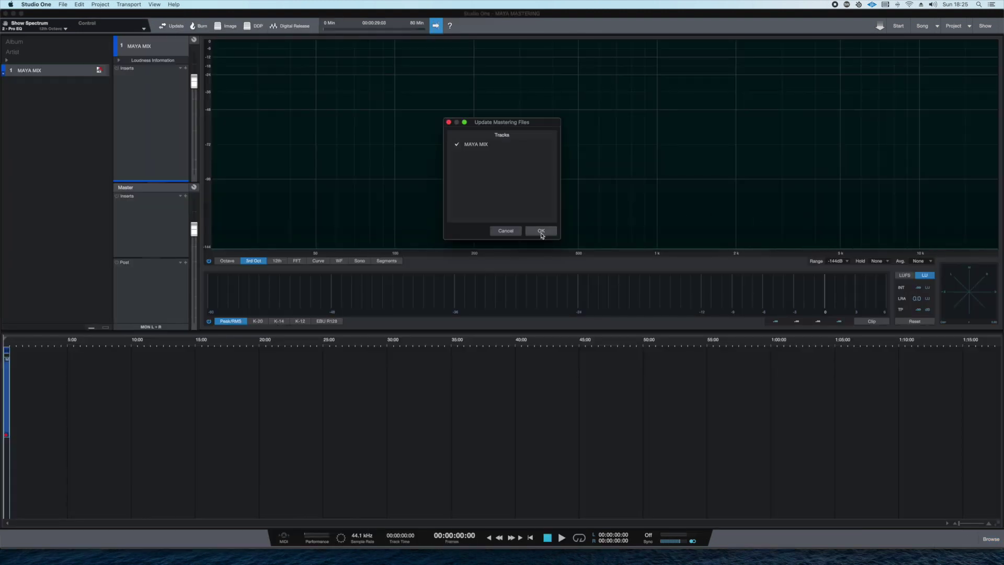
left_click(542, 231)
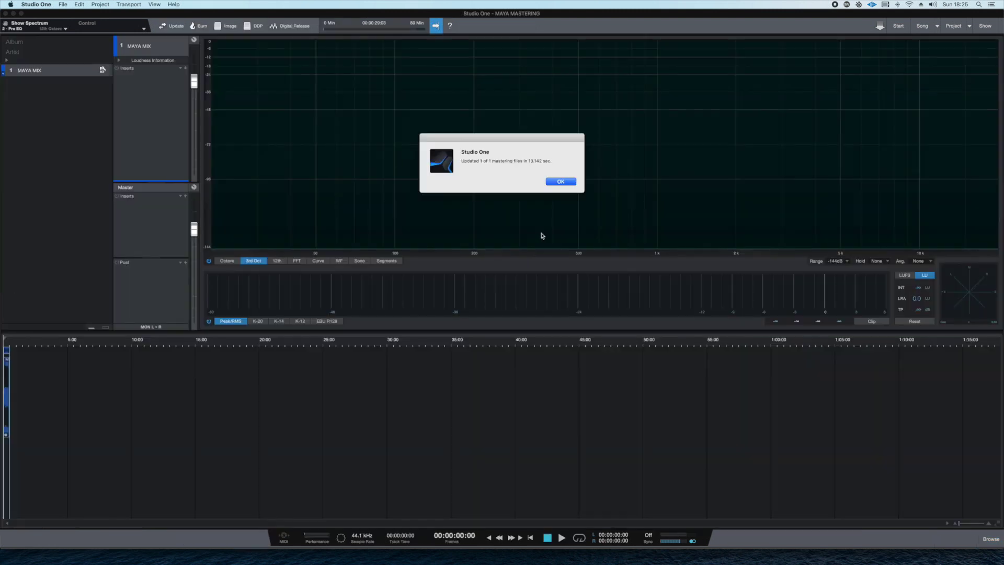
left_click(561, 181)
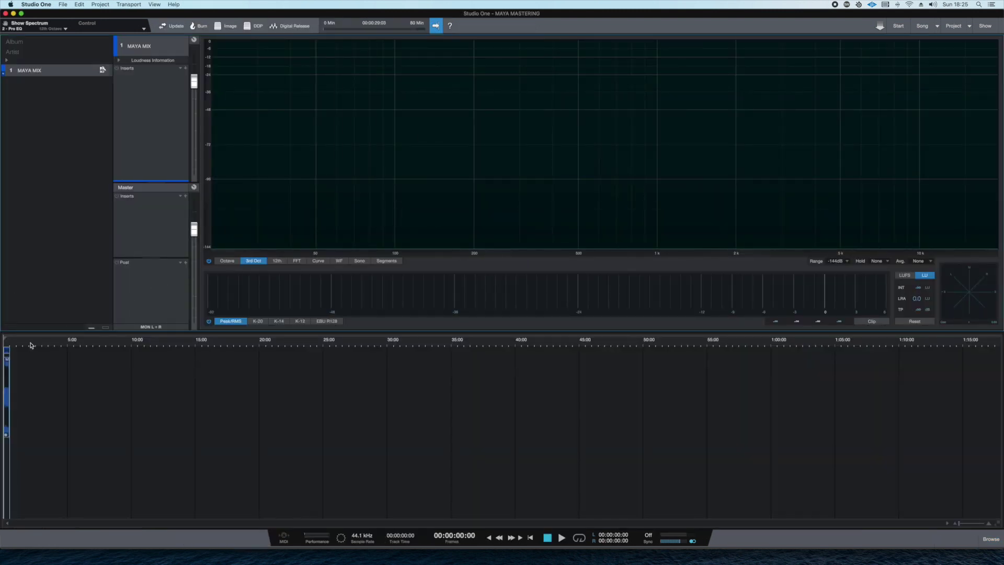
Add the Sonarworks Reference 4 plugin to the Master's Post effects and close its window.
left_click_drag(20, 342, 260, 383)
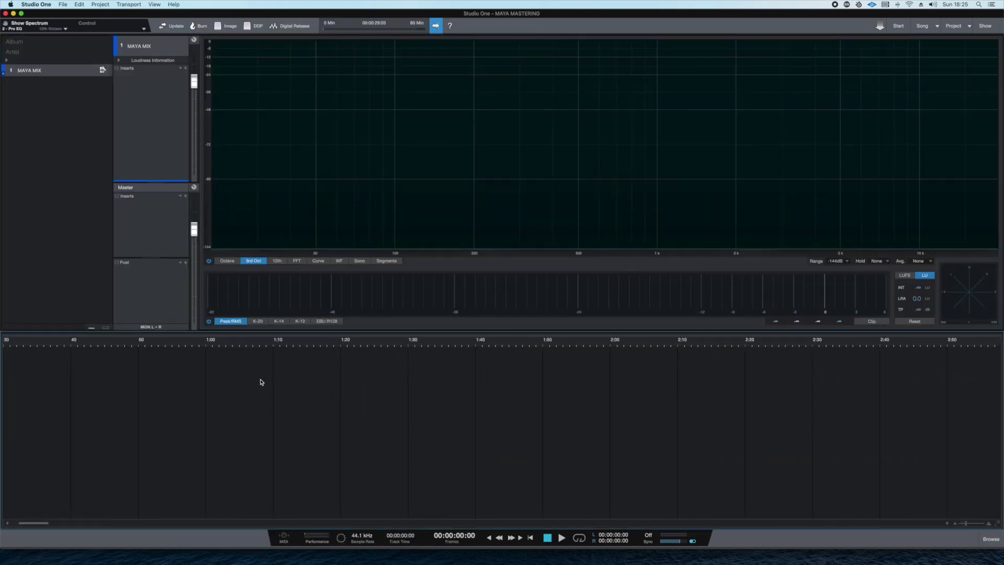
scroll(96, 503, "left", 5)
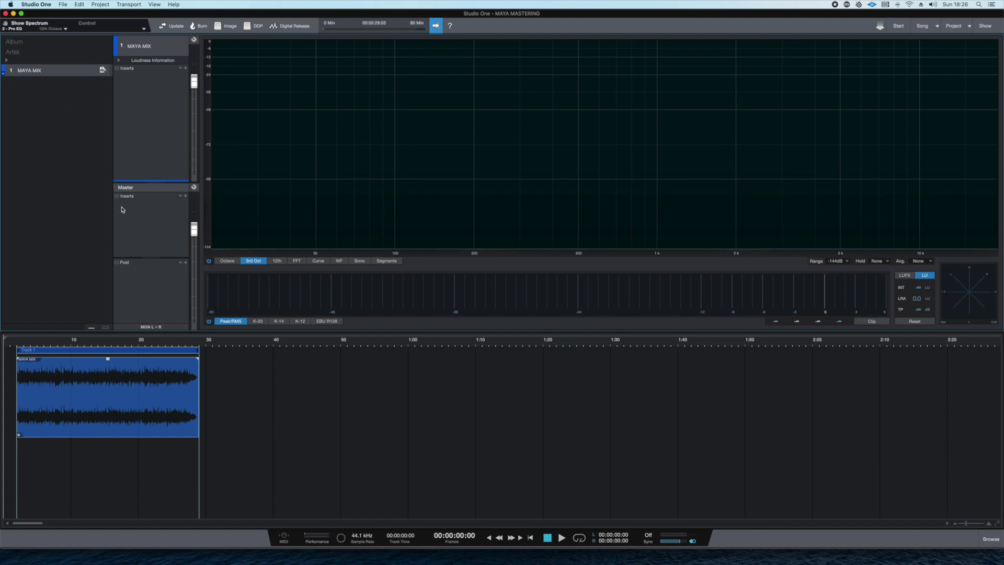
left_click(153, 209)
left_click(991, 539)
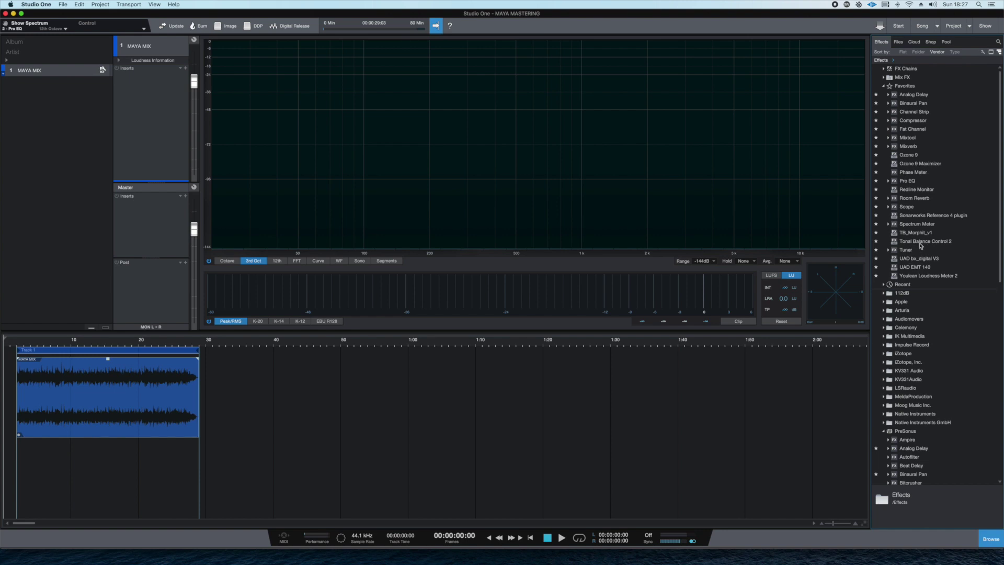
left_click(916, 215)
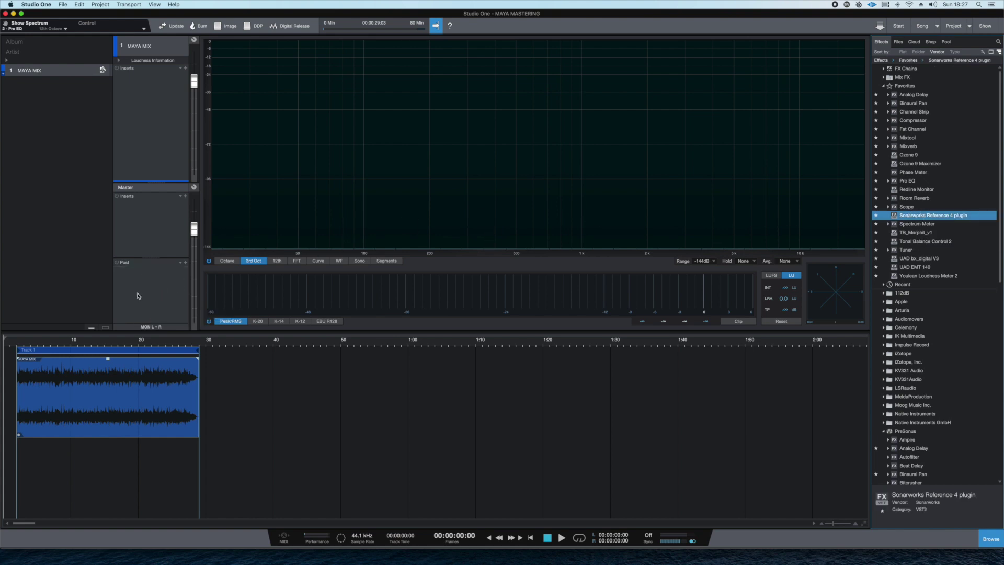
left_click_drag(153, 272, 154, 273)
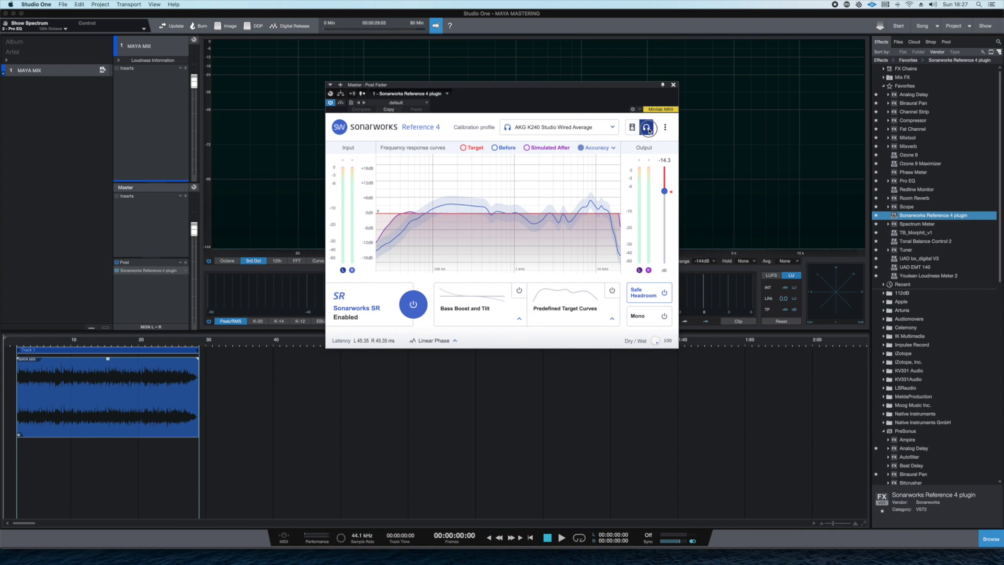
left_click(673, 85)
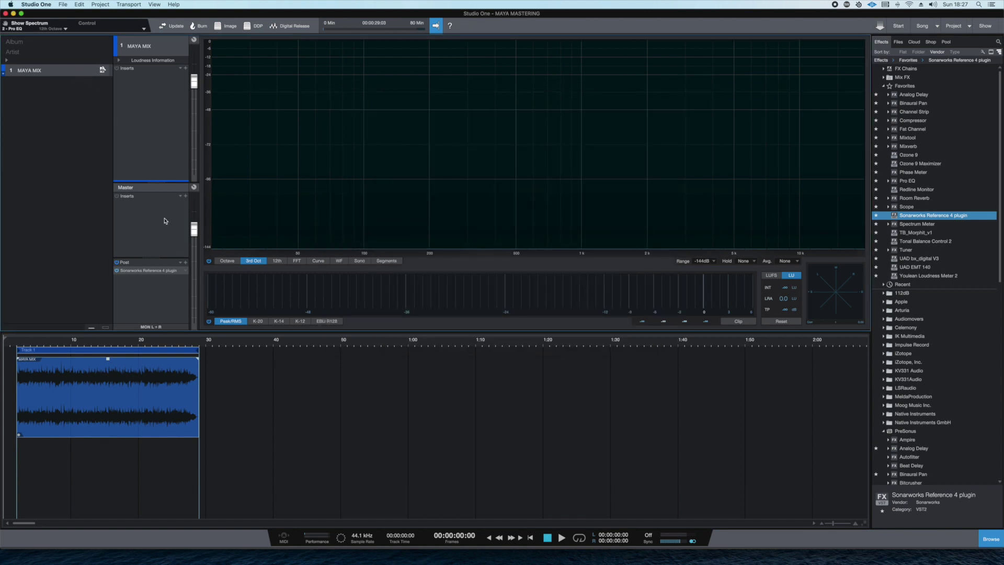
Insert Youlean Loudness Meter 2 before Sonarworks in the Master's Post effects and pin its window clear of the work area.
left_click_drag(924, 275, 157, 269)
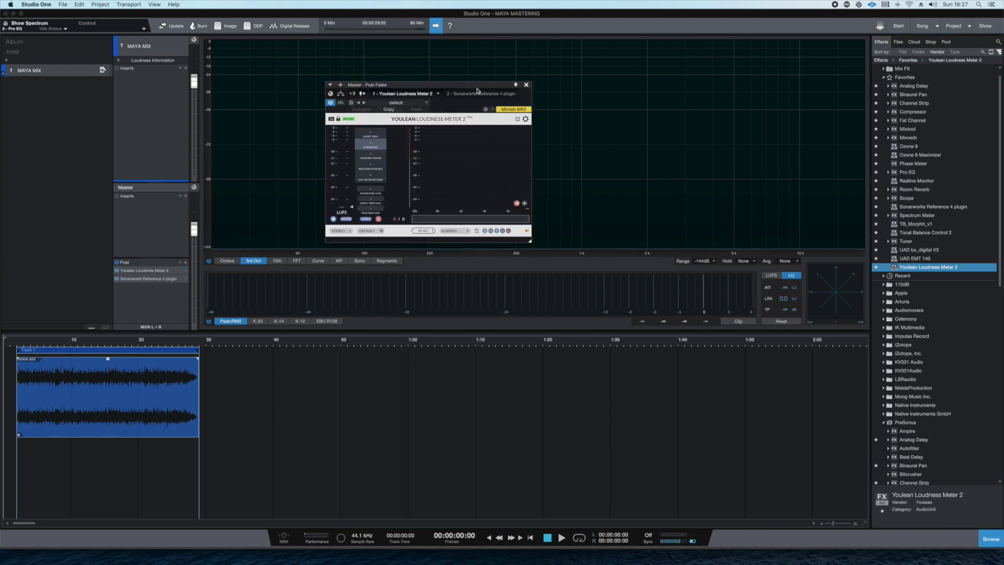
left_click_drag(477, 91, 790, 77)
left_click(829, 71)
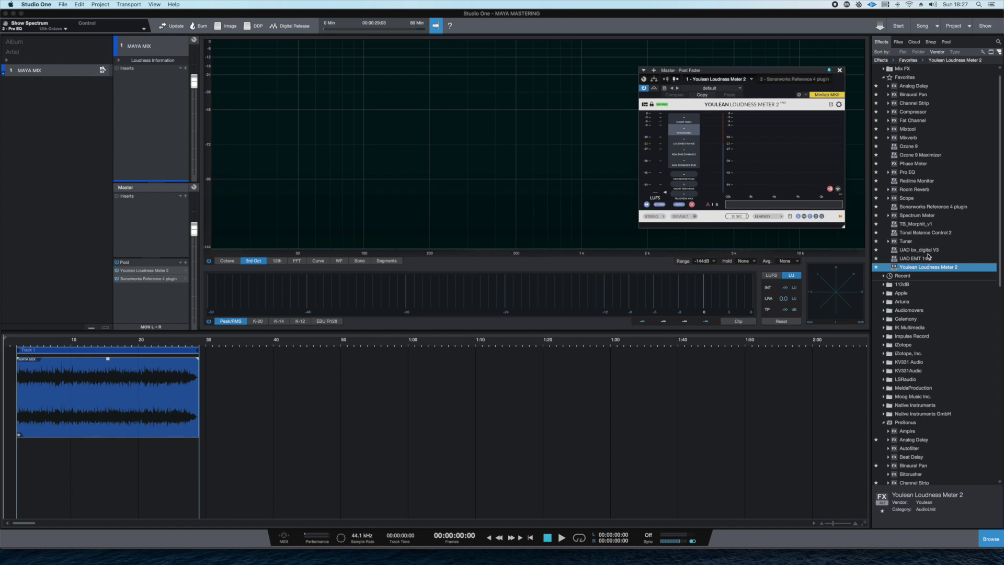
Insert Tonal Balance Control 2 between the loudness meter and Sonarworks, set its target to Pop, and close both open plugin windows.
left_click_drag(927, 233, 144, 277)
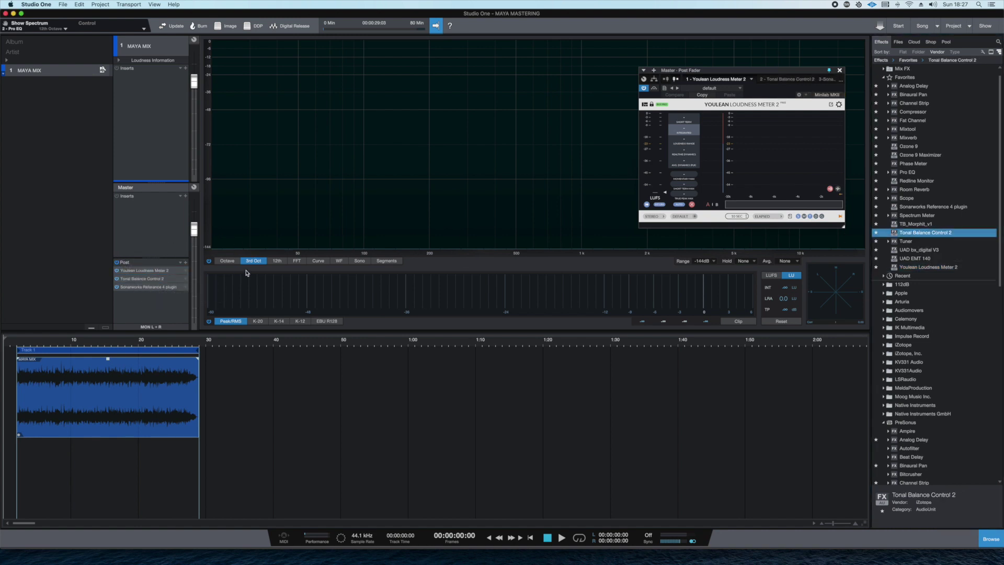
left_click_drag(512, 90, 448, 158)
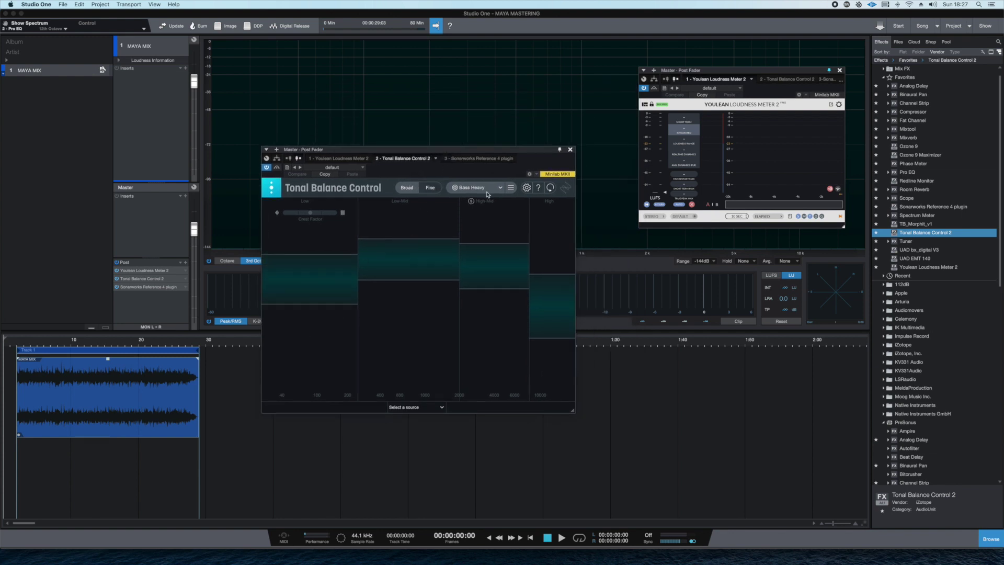
left_click(479, 188)
left_click(484, 278)
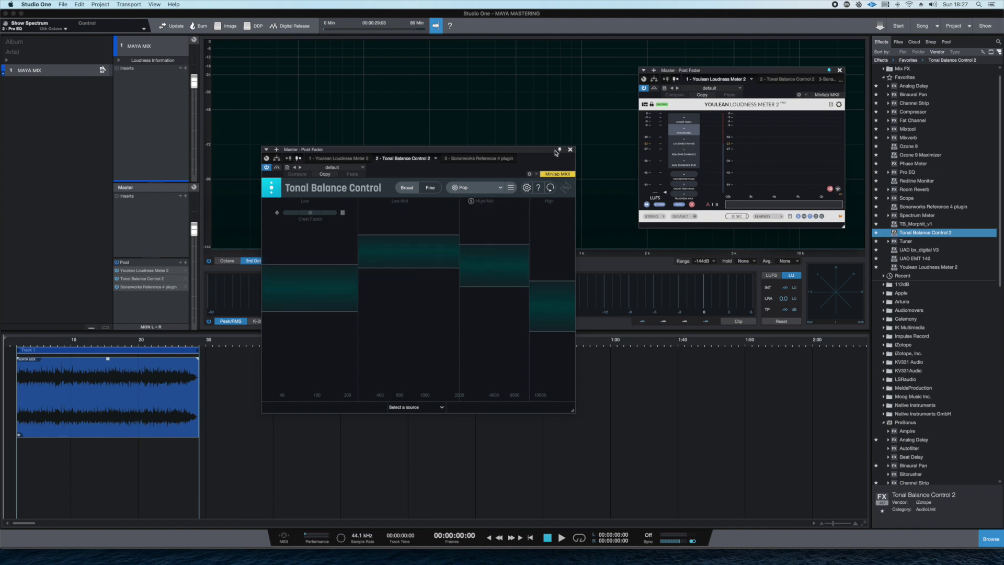
left_click_drag(526, 150, 803, 238)
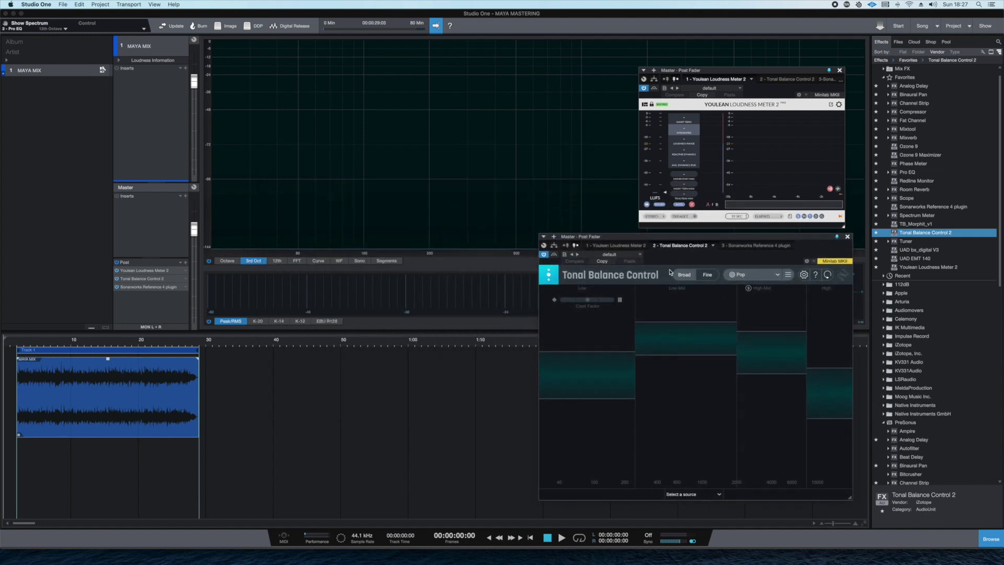
left_click(849, 237)
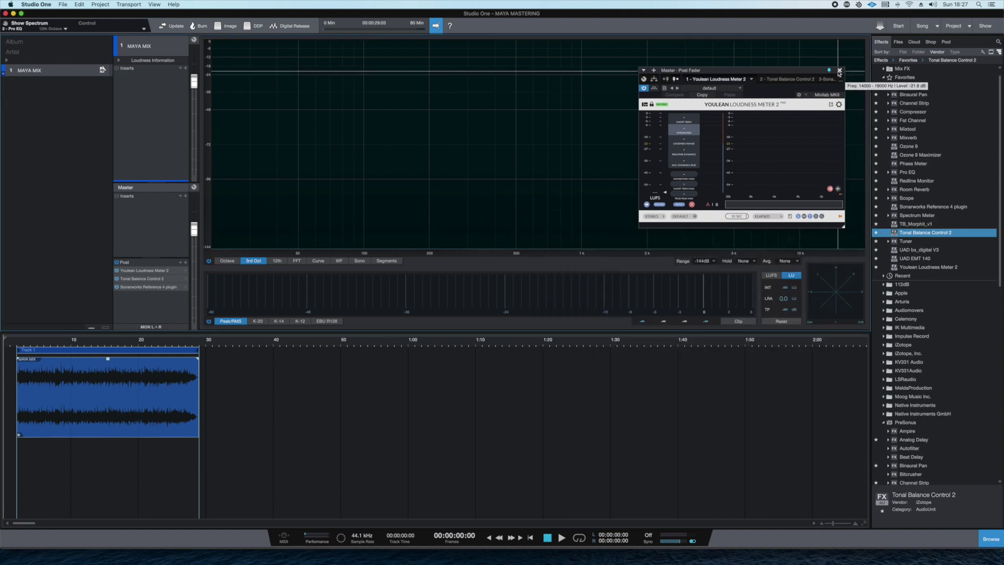
left_click(839, 72)
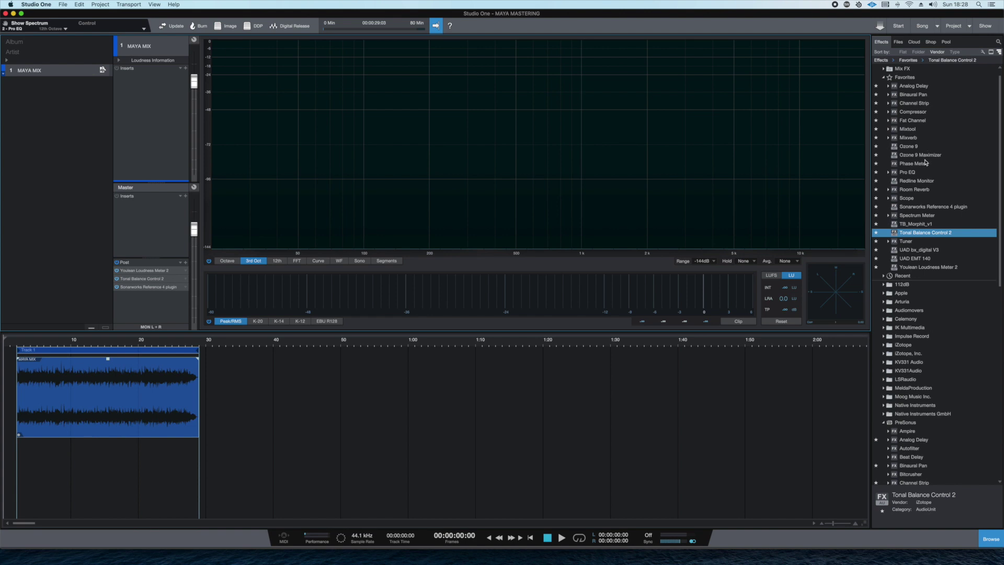
Search the effects for "limiter" and add the Limiter plugin to the MAYA MIX track's inserts.
left_click(999, 42)
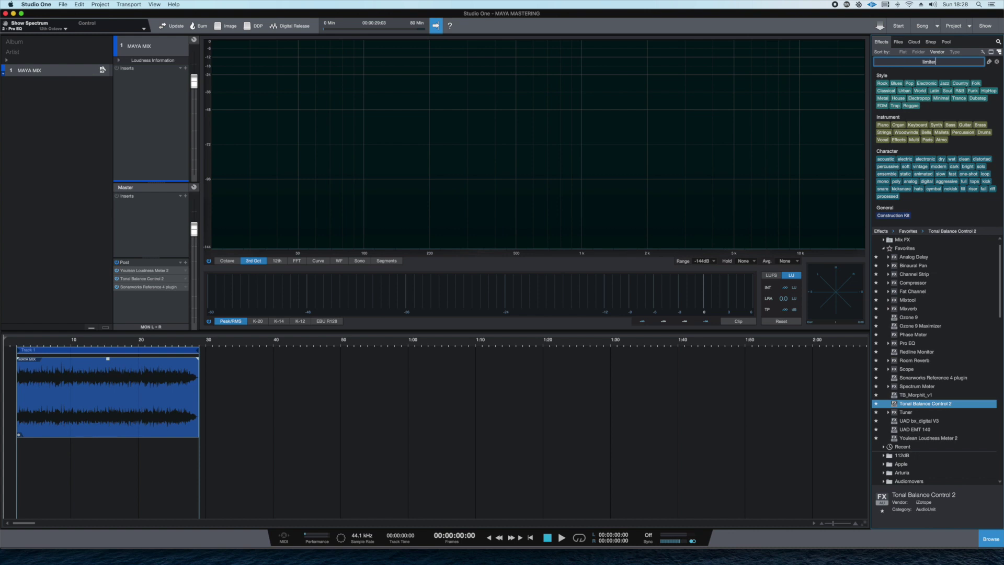
left_click(904, 248)
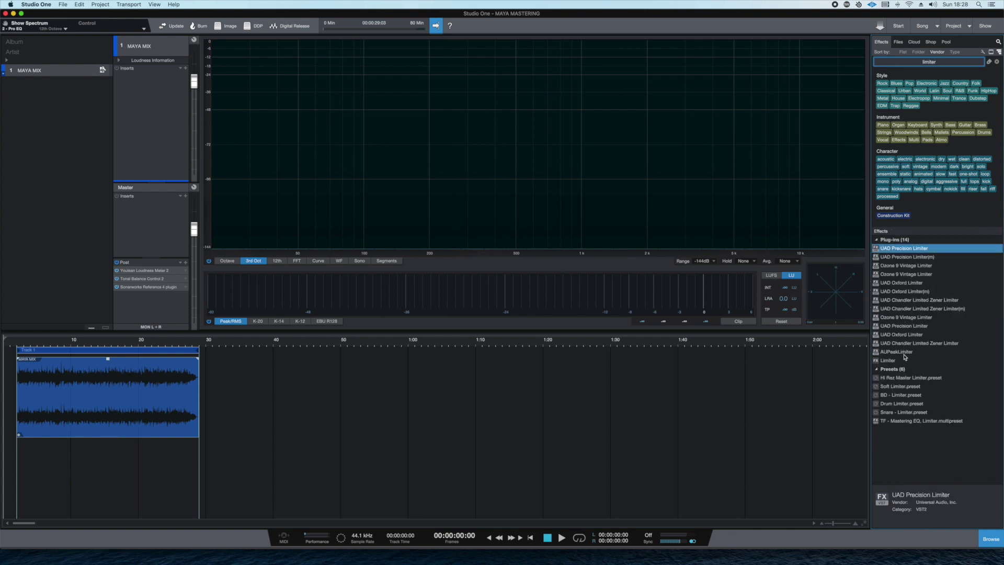
left_click_drag(890, 361, 148, 148)
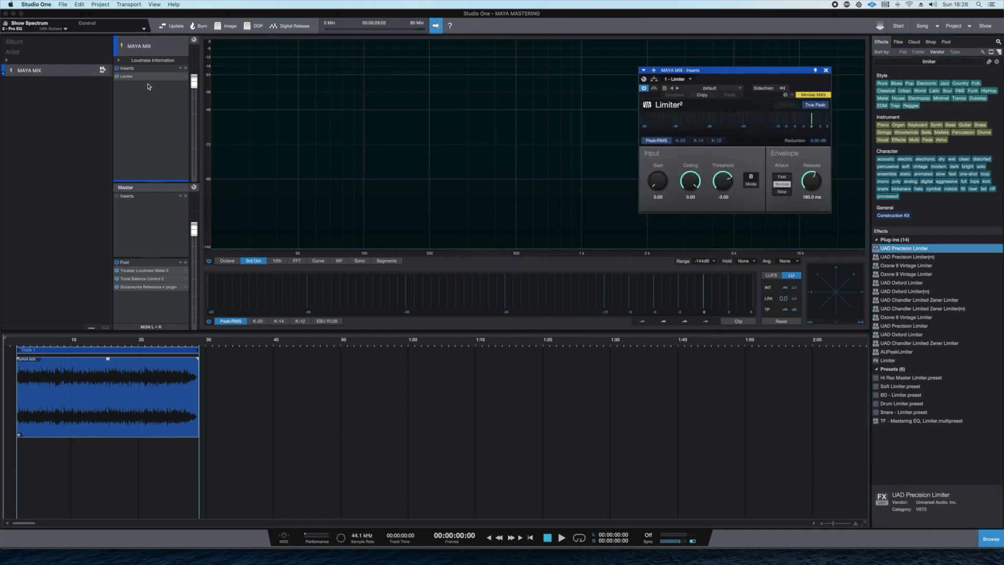
mouse_move(151, 80)
left_mouse_down()
mouse_move(147, 220)
mouse_move(164, 86)
left_mouse_up()
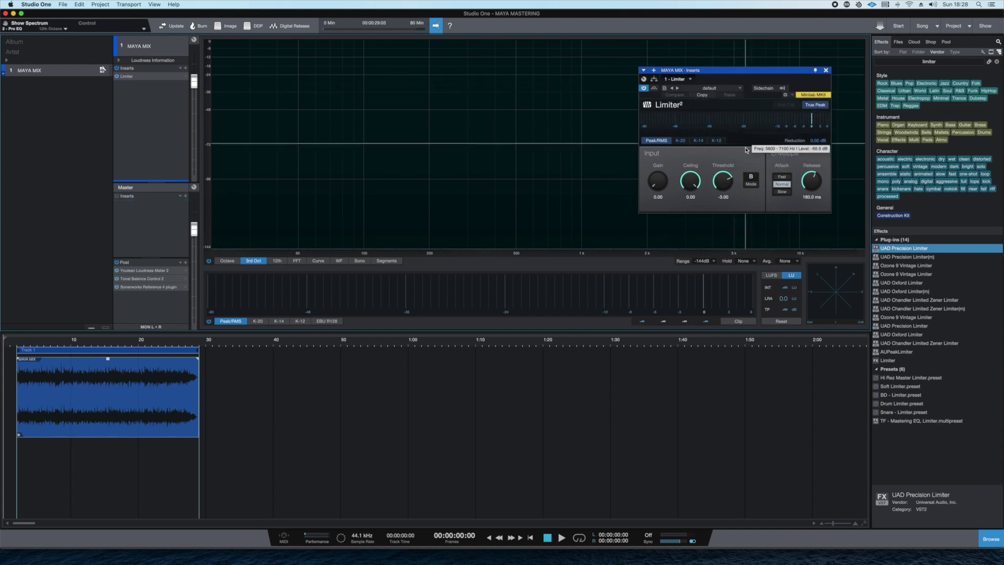
left_click(826, 71)
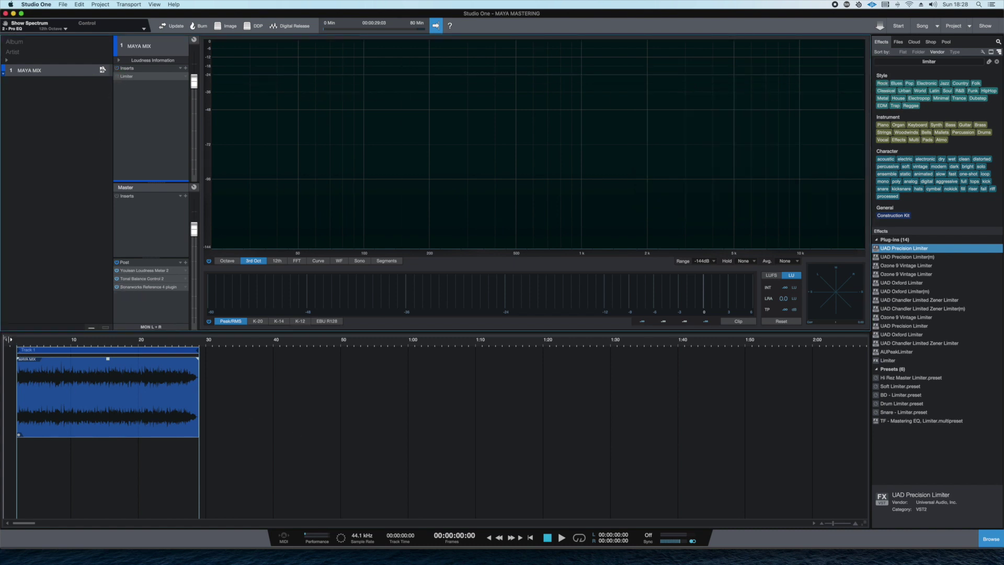
Play a short passage with the loop range set over the MAYA MIX clip, and switch the loudness readings to LUFS.
left_click_drag(7, 341, 198, 341)
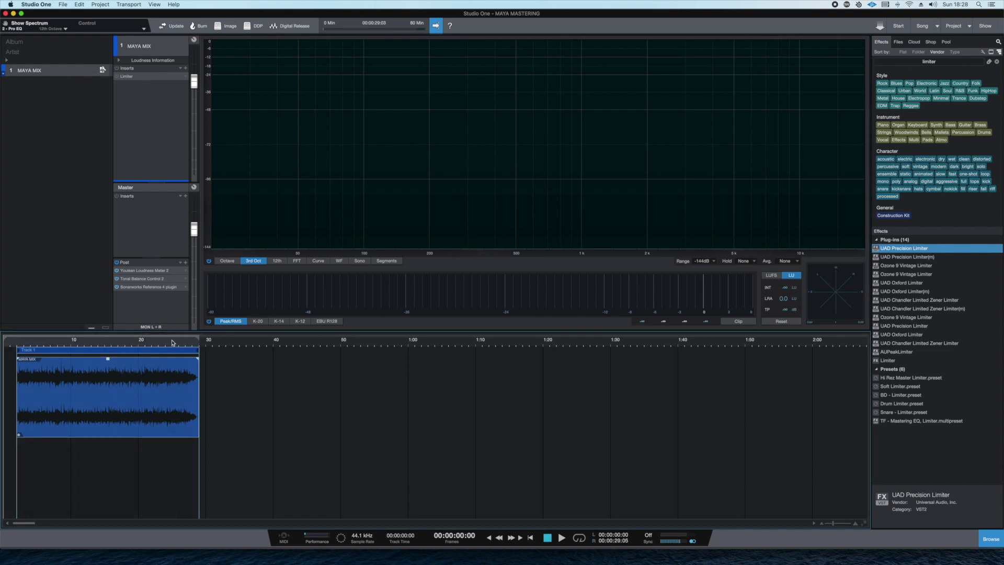
key("space")
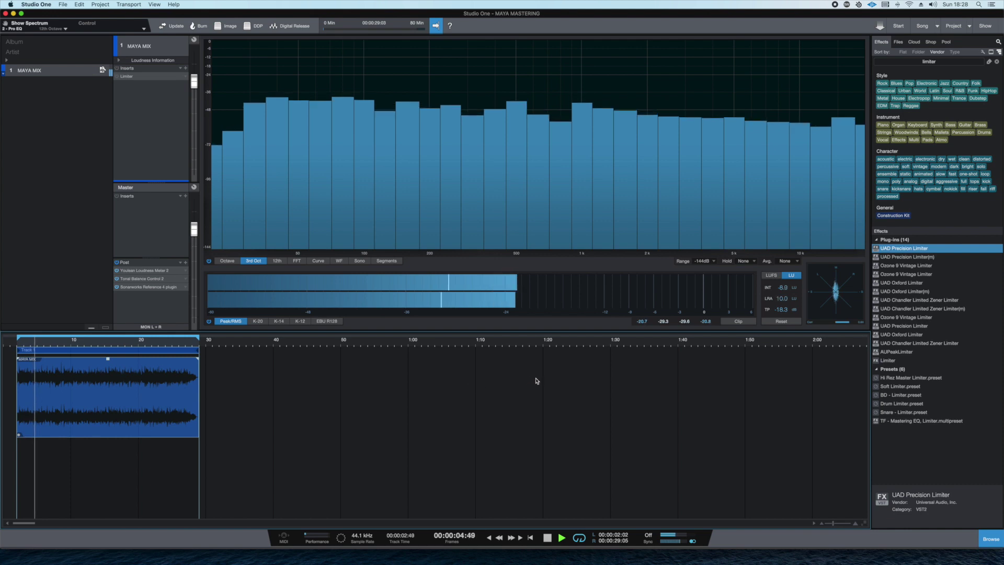
key("space")
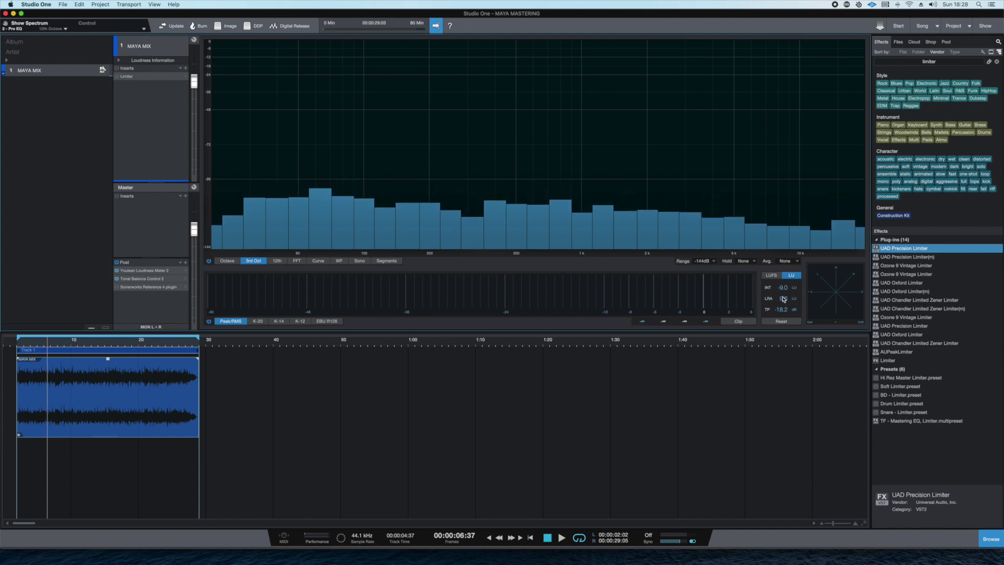
left_click(771, 275)
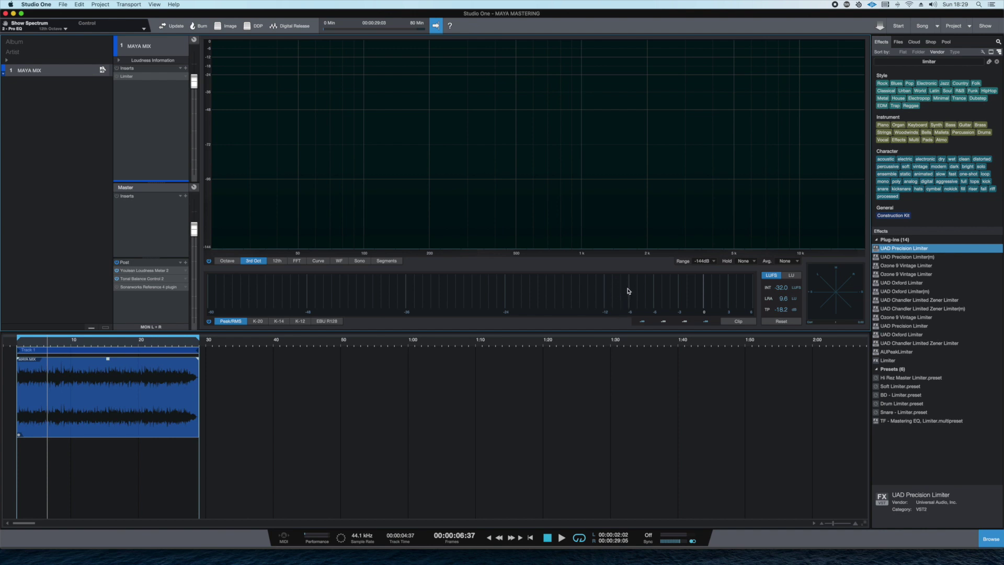
Try the spectrum analyzer's 12th, Curve, Segments, Sono and WF displays, and set it to FFT.
mouse_move(619, 306)
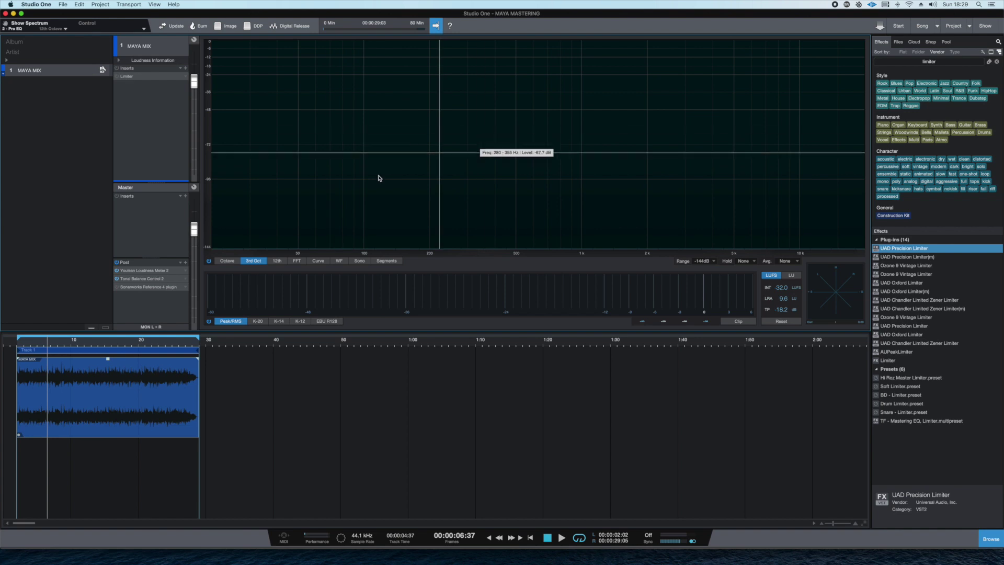
left_click(277, 264)
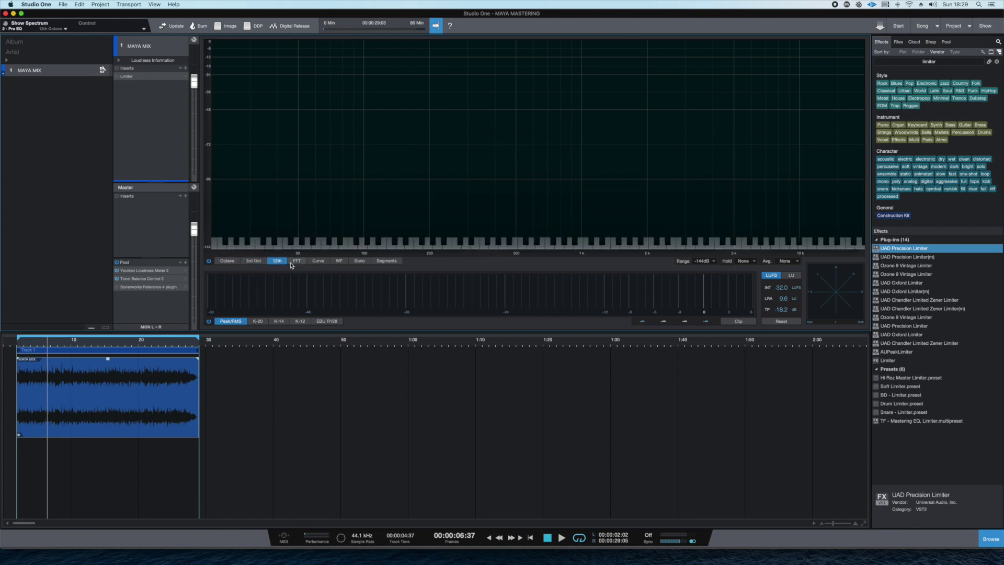
left_click(297, 262)
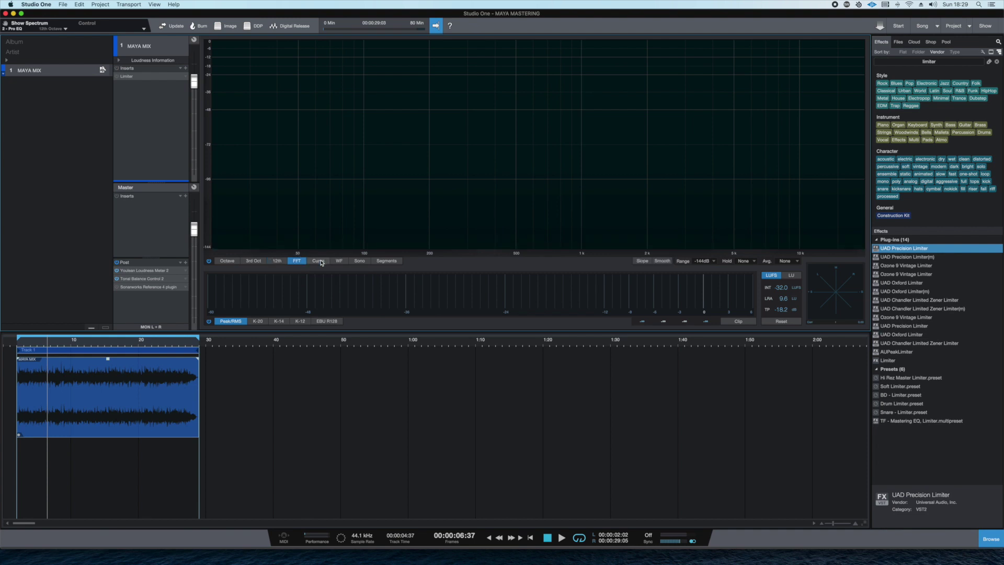
left_click(319, 262)
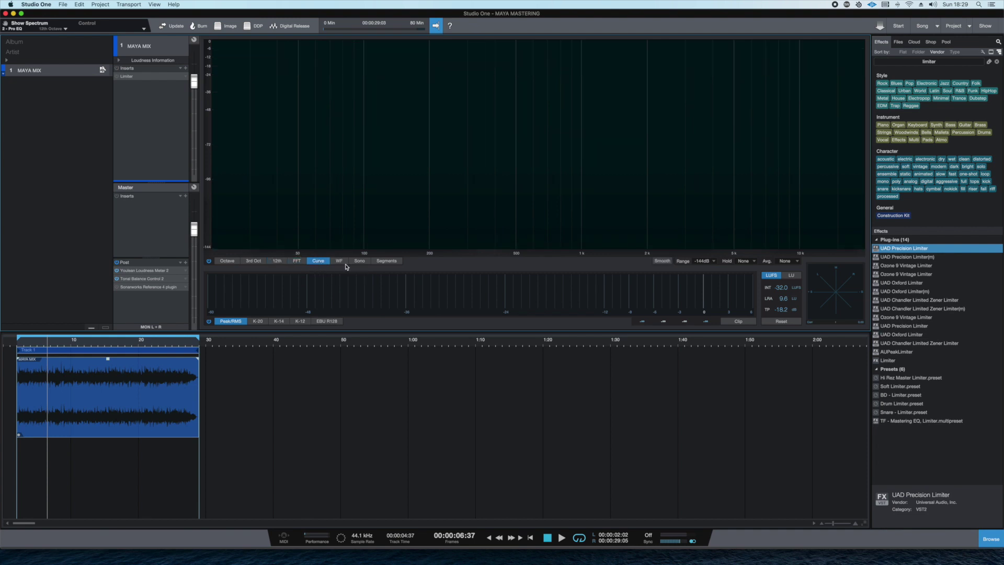
left_click(386, 262)
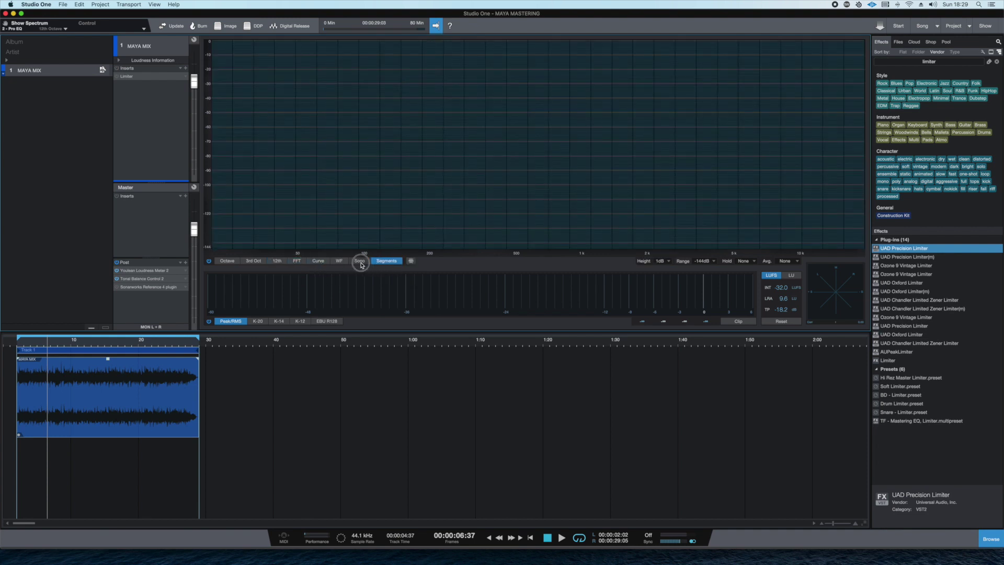
left_click(361, 263)
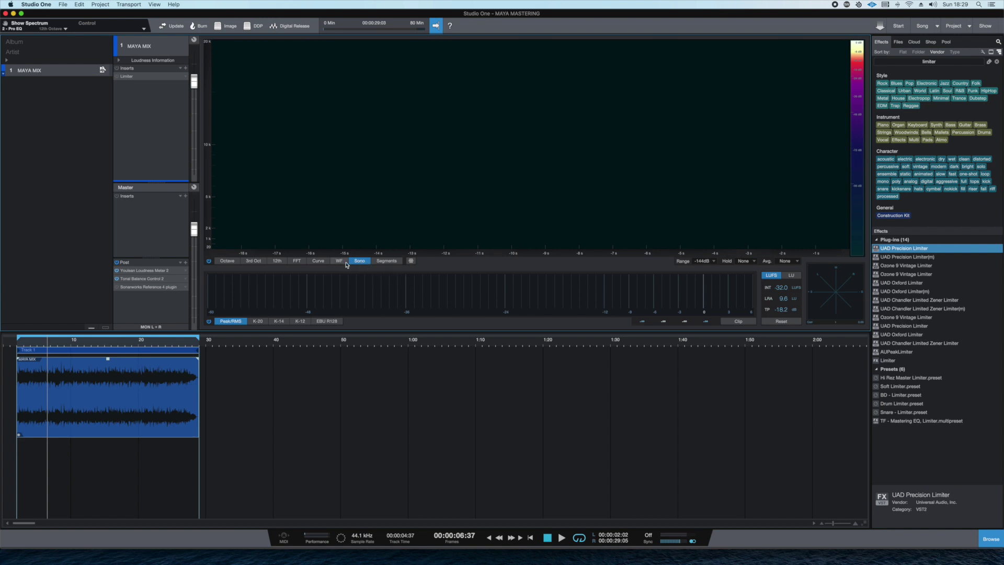
left_click(340, 263)
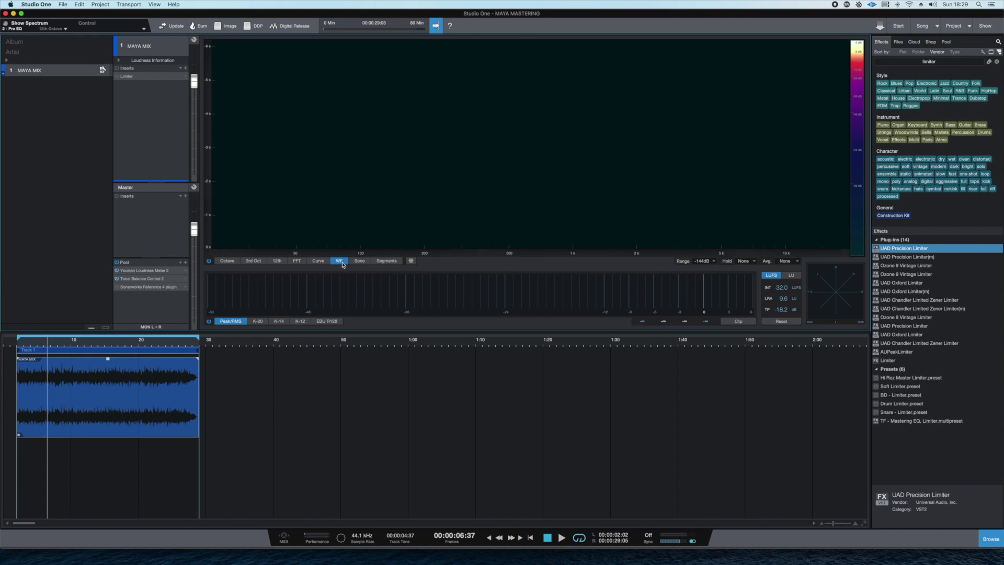
left_click(295, 261)
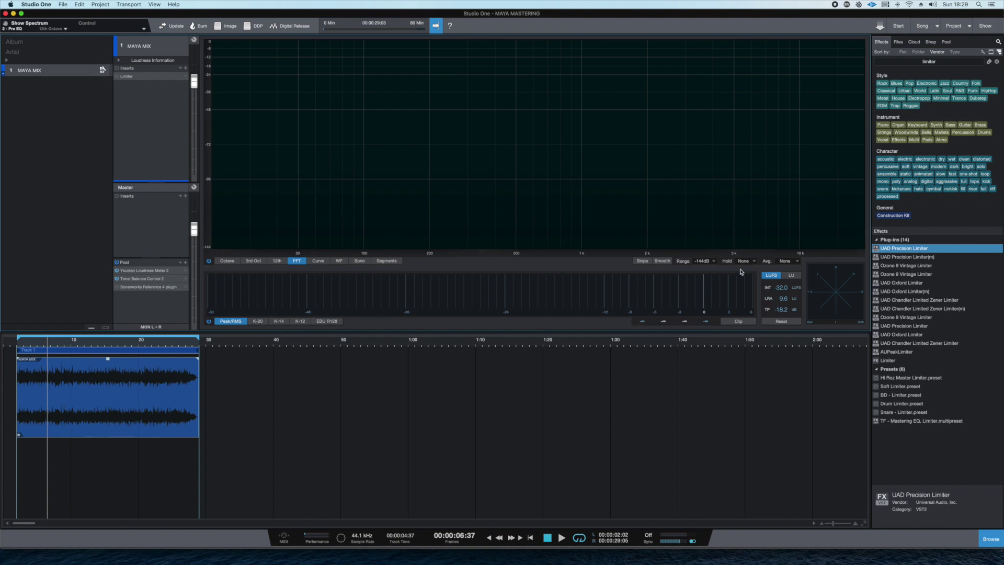
Try the level meter's K-20, K-14, K-12 and EBU R128 scales, and return it to Peak/RMS.
left_click(259, 321)
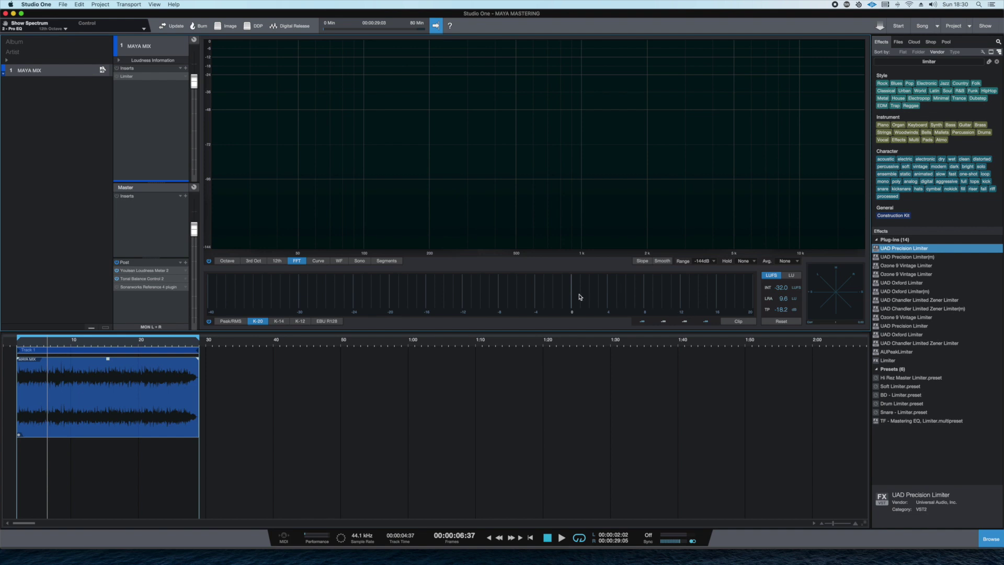
left_click(279, 322)
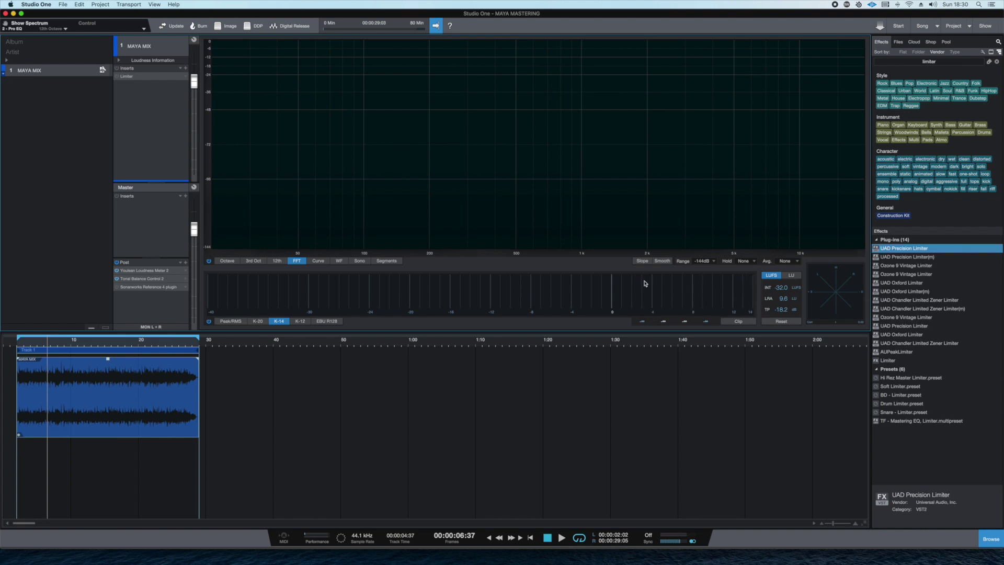
left_click(301, 321)
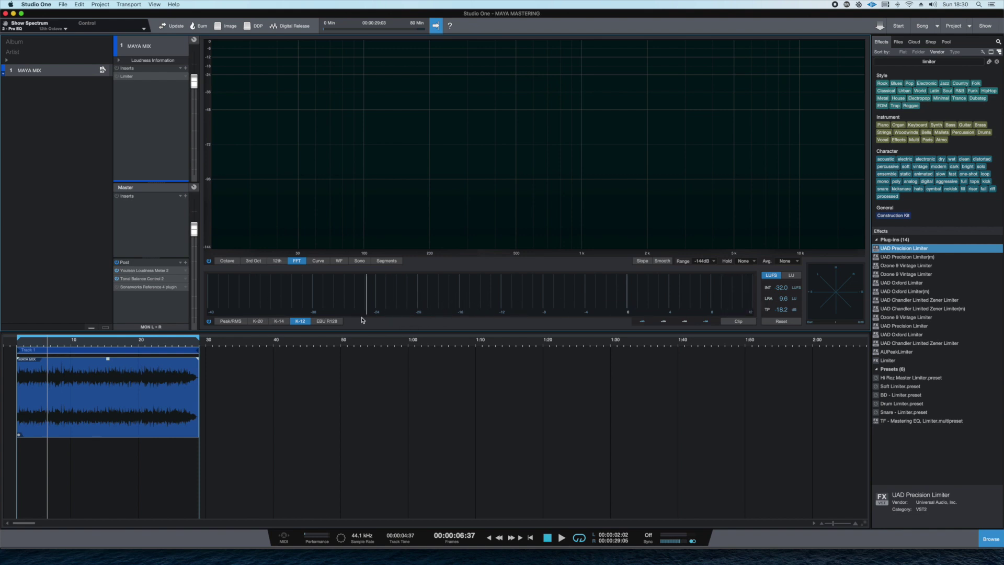
left_click(334, 323)
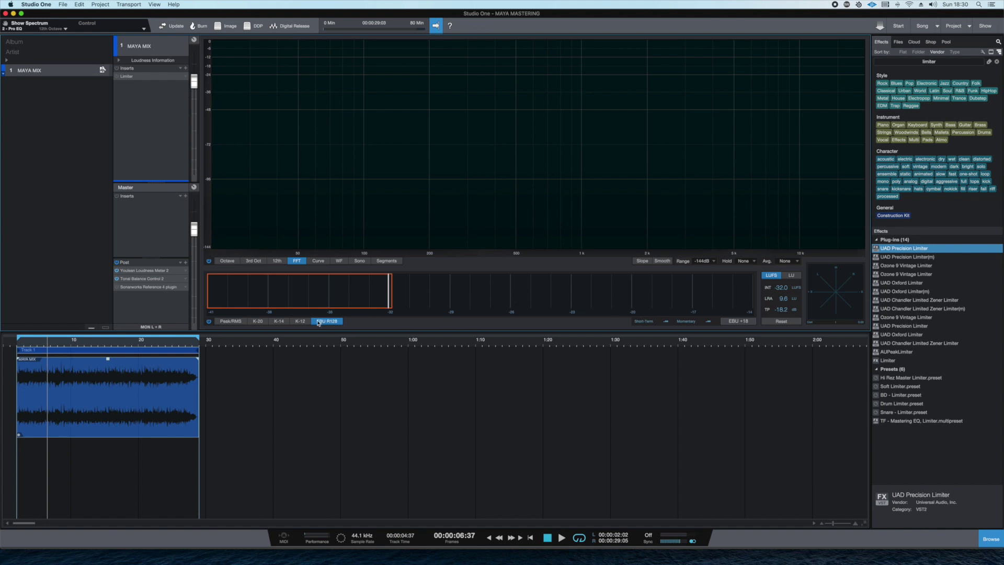
left_click(278, 321)
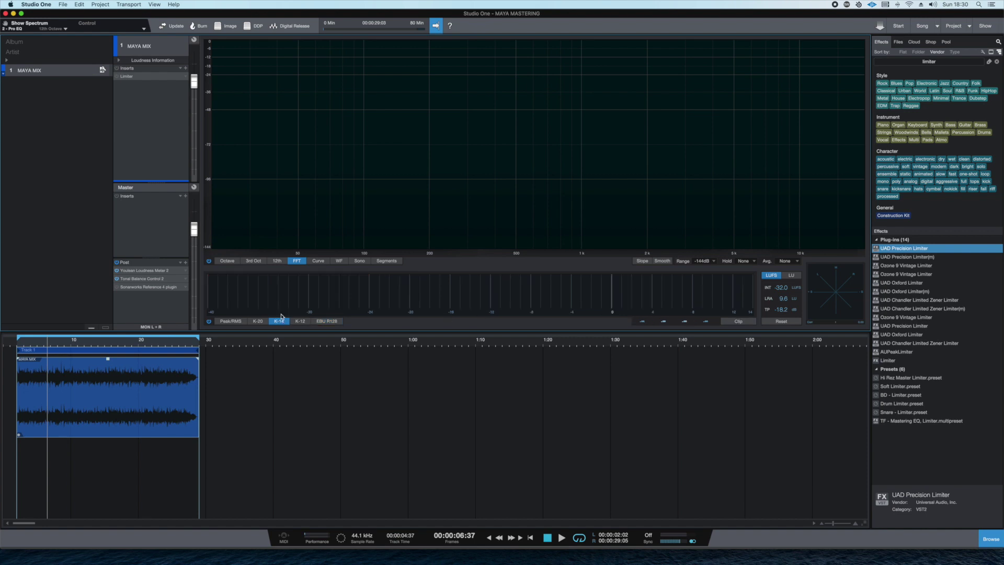
left_click(243, 320)
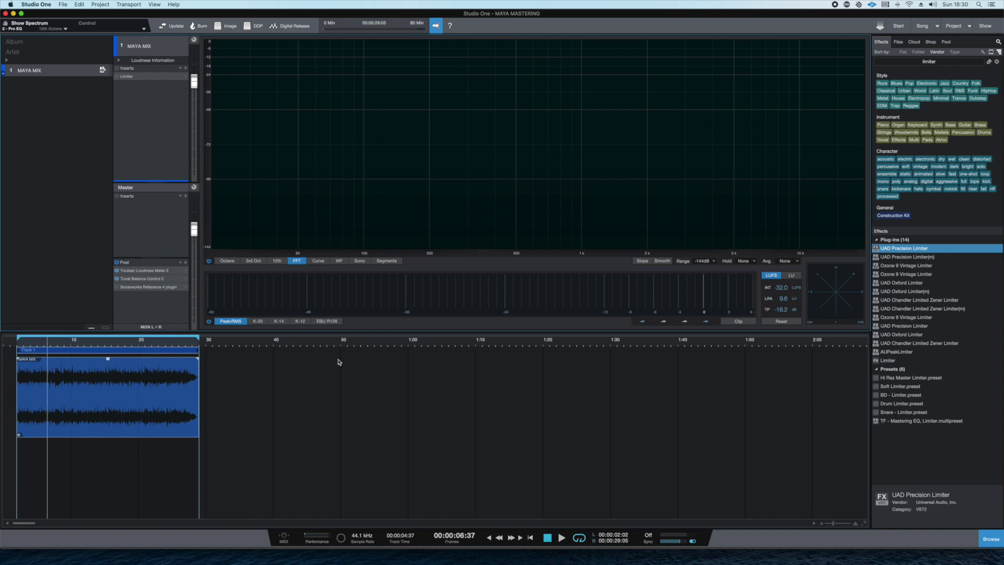
Play the song while watching the level meters, and open Youlean Loudness Meter 2 over the empty timeline area to compare loudness readings.
key("space")
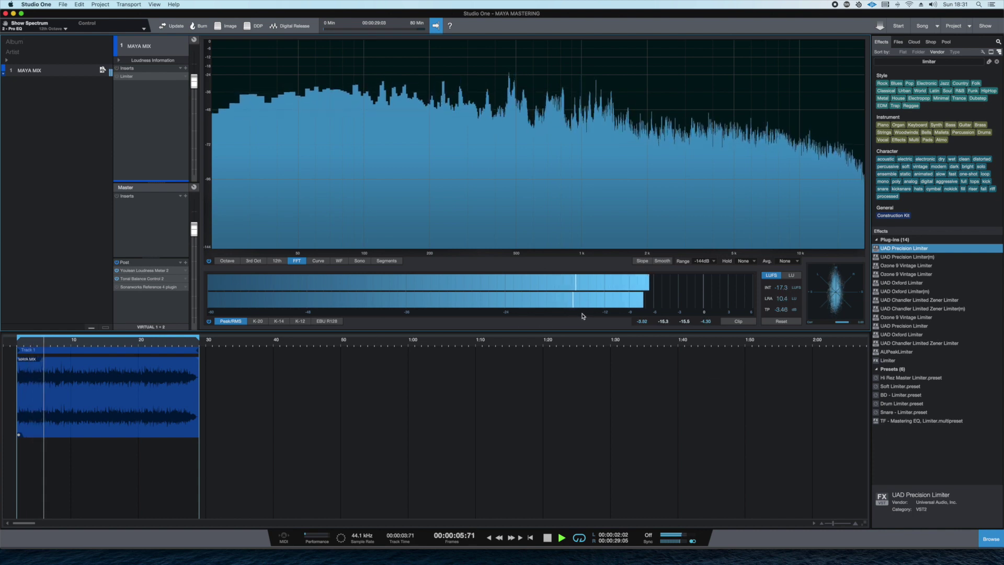
mouse_move(580, 292)
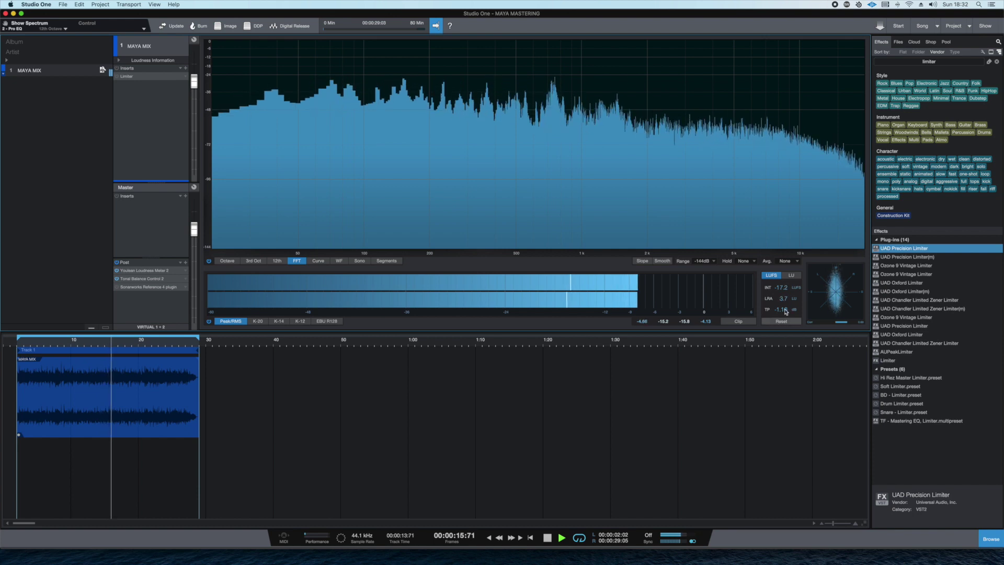
double_click(146, 270)
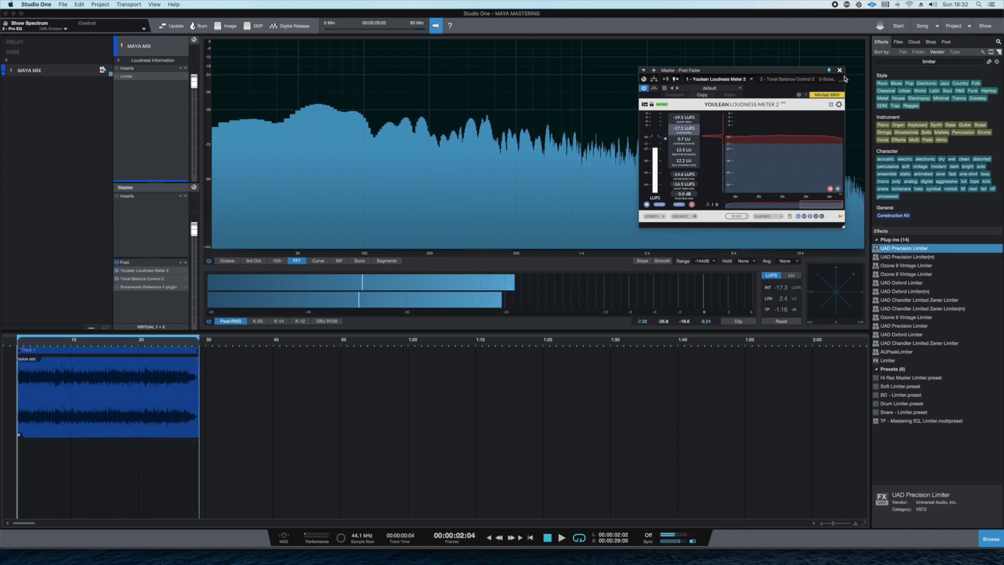
left_click_drag(808, 79, 739, 368)
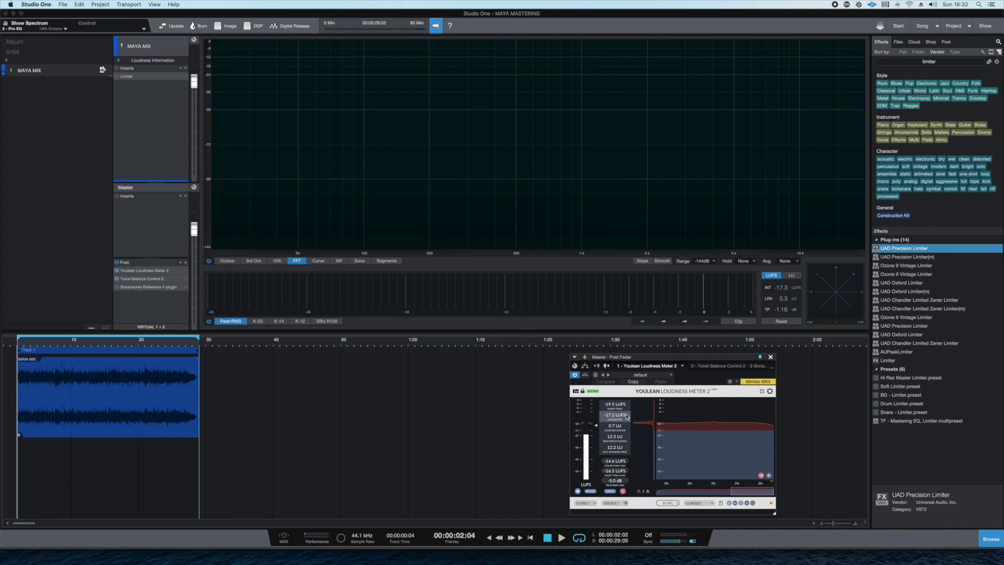
key("space")
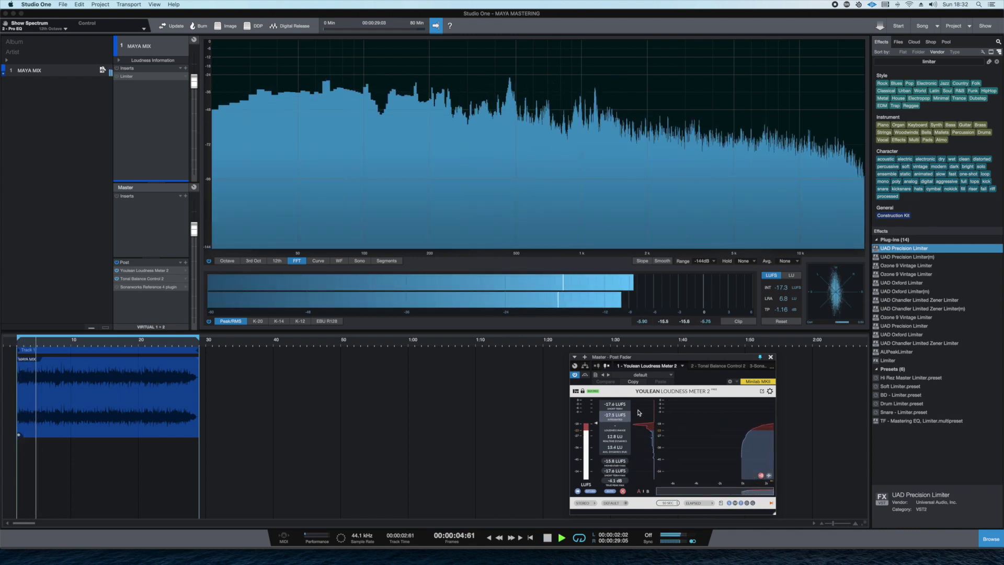
key("space")
left_click_drag(706, 356, 685, 348)
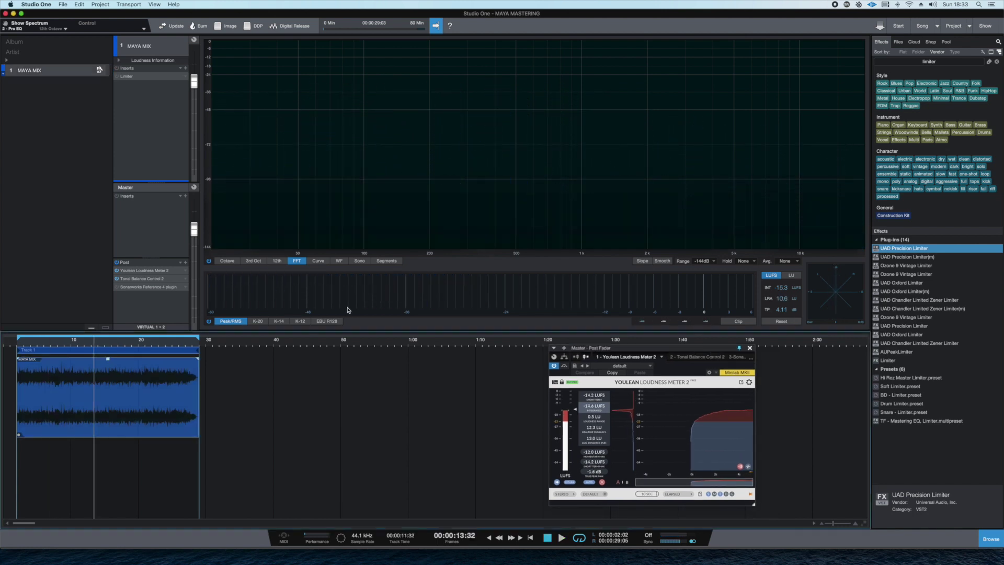
Open the MAYA MIX track's Limiter beside the loudness meter, and set its ceiling to -1.10 with True Peak limiting on.
left_click(130, 78)
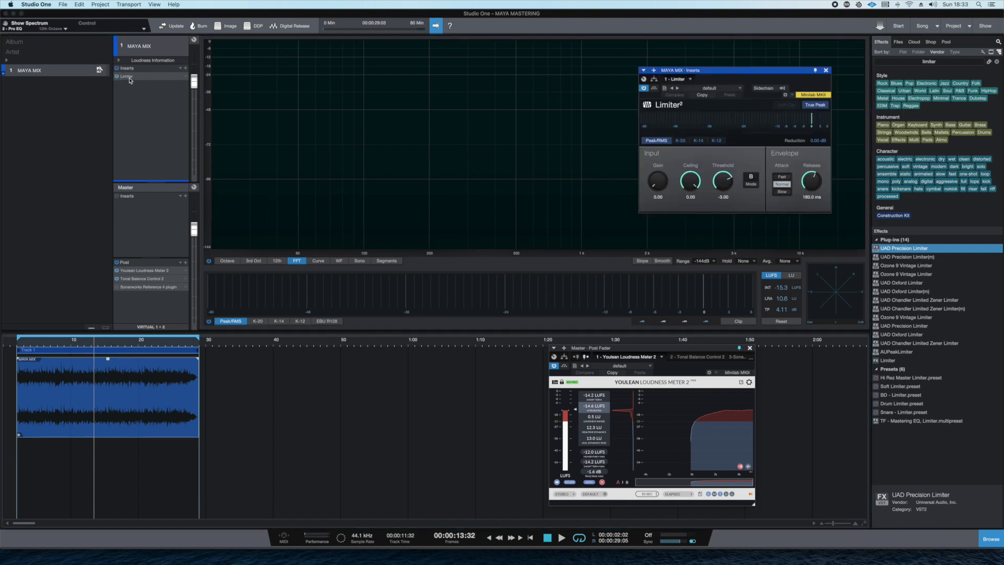
left_click_drag(754, 73, 429, 250)
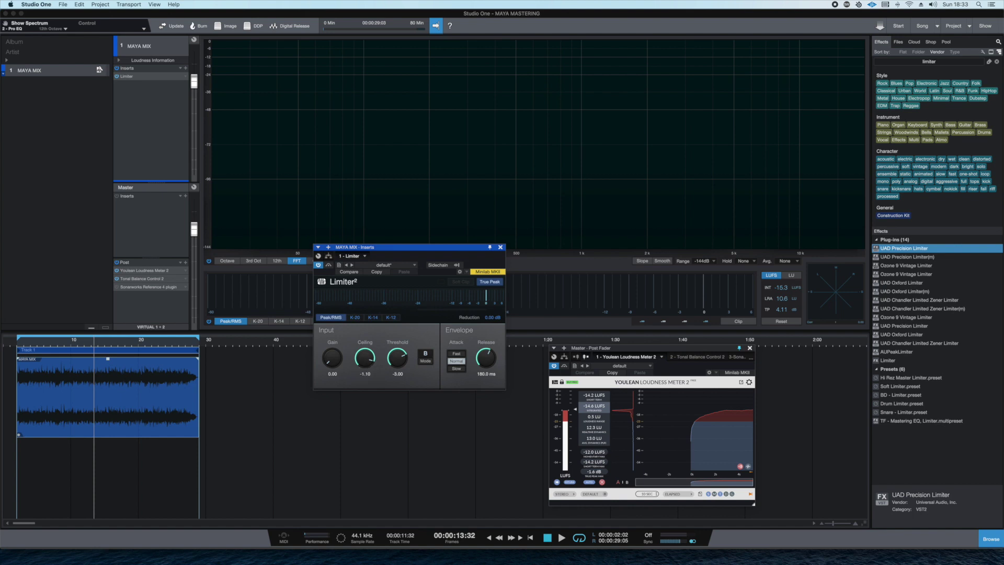
left_click(488, 284)
Play the song and raise the Limiter's input gain in stages to 3.06, checking the level on the loudness meter.
key("space")
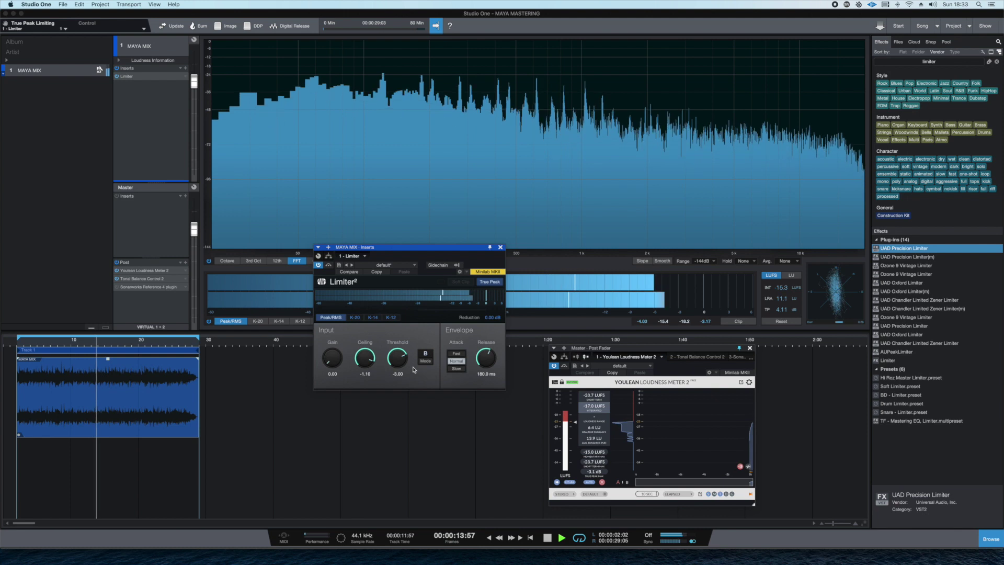
left_click_drag(333, 365, 332, 351)
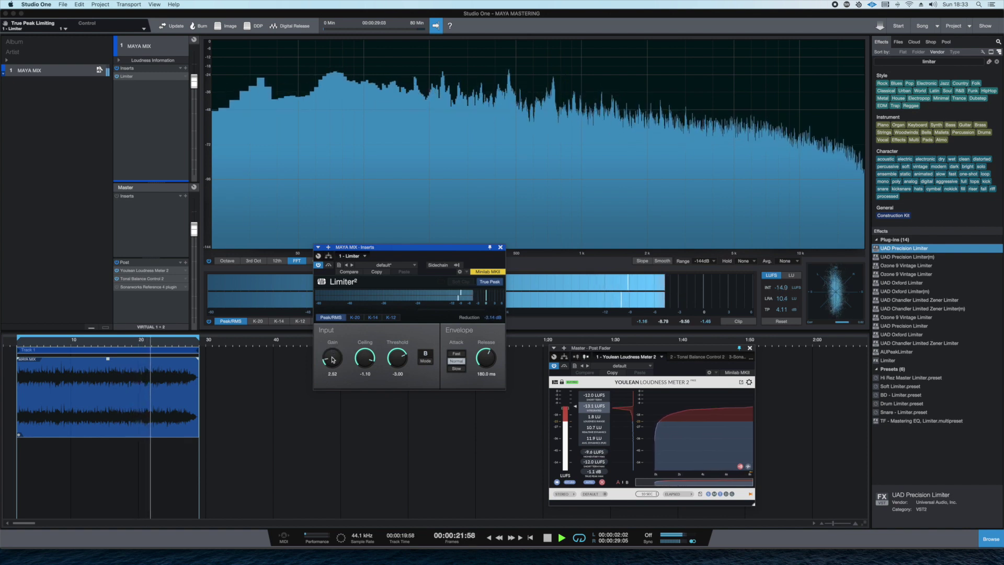
key("space")
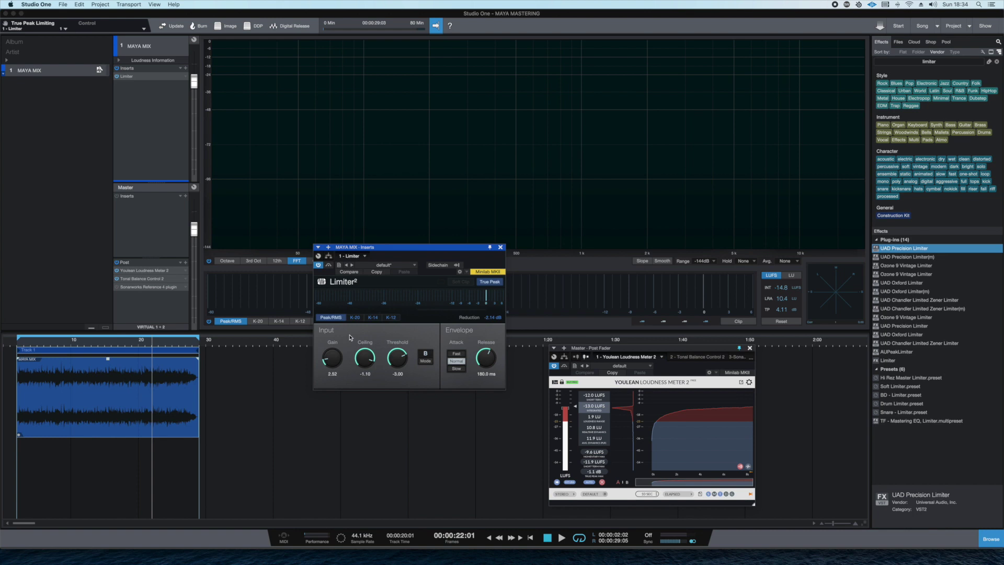
key("space")
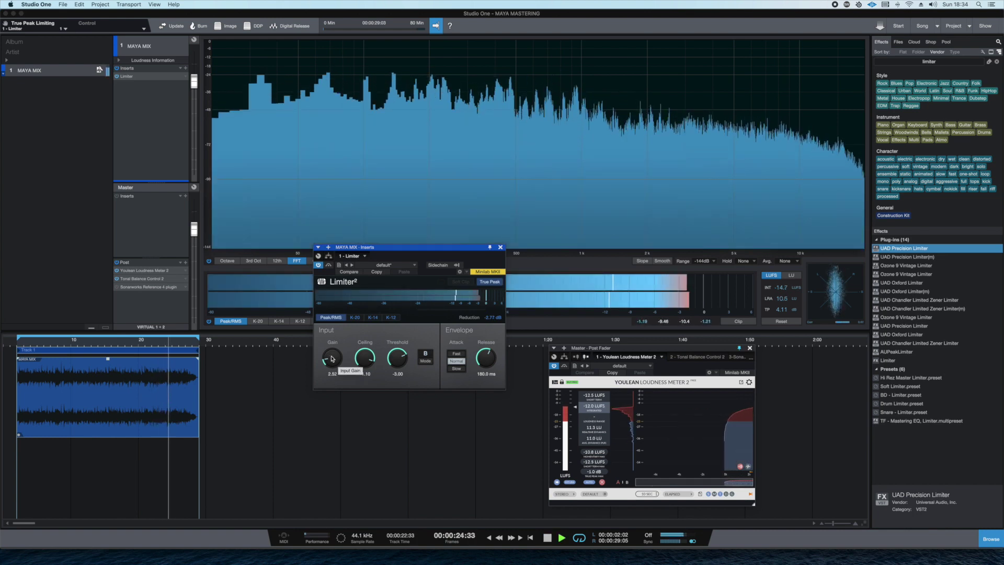
left_click_drag(332, 359, 331, 356)
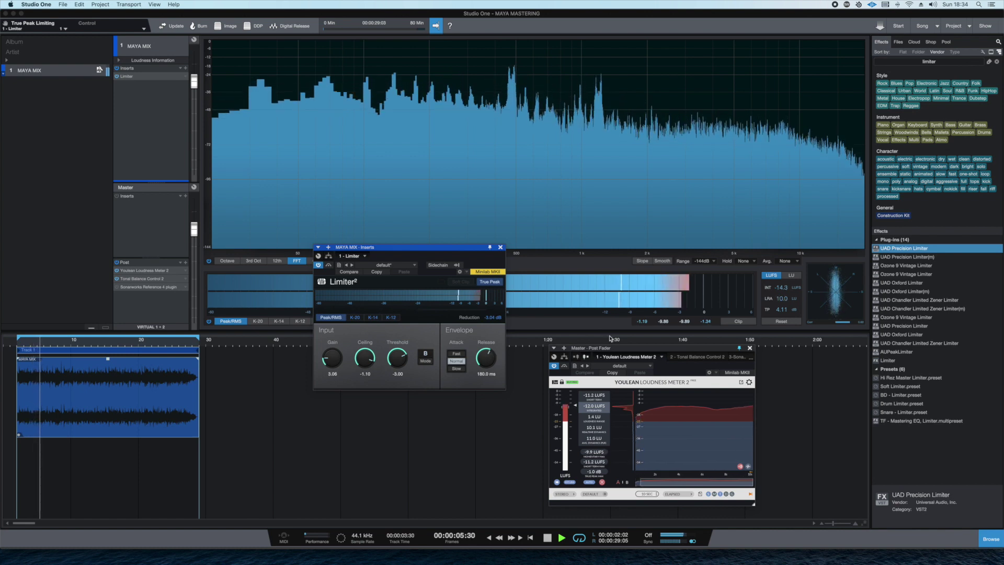
key("space")
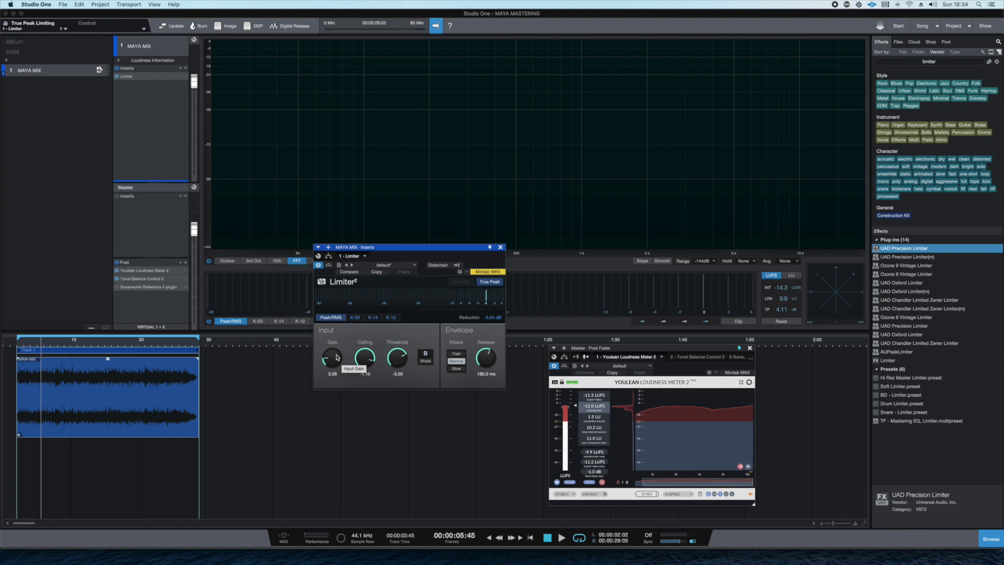
key("space")
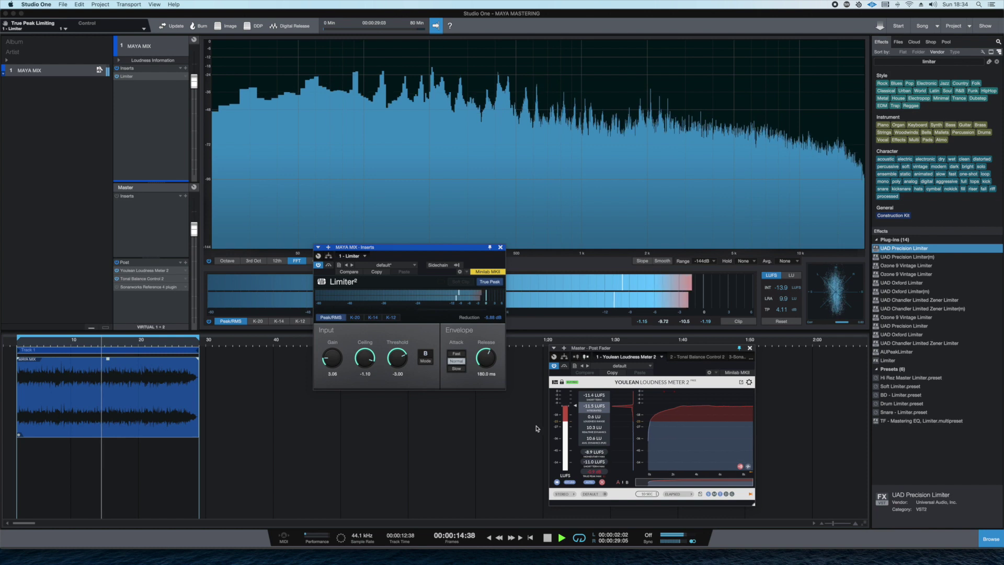
Raise the Limiter's input gain further to 4.86 during playback, and reset the Youlean loudness measurement.
left_click_drag(329, 362, 329, 357)
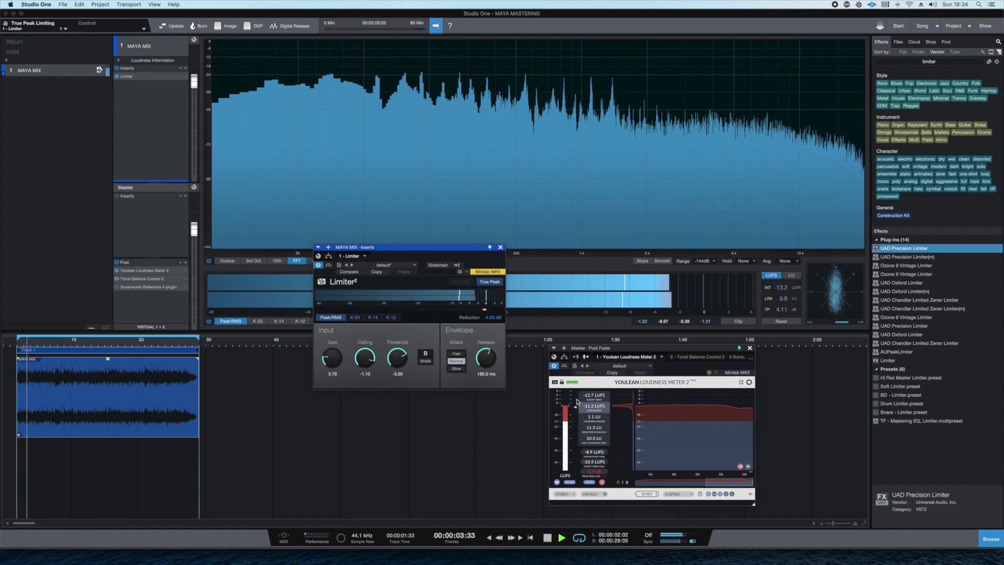
left_click(595, 473)
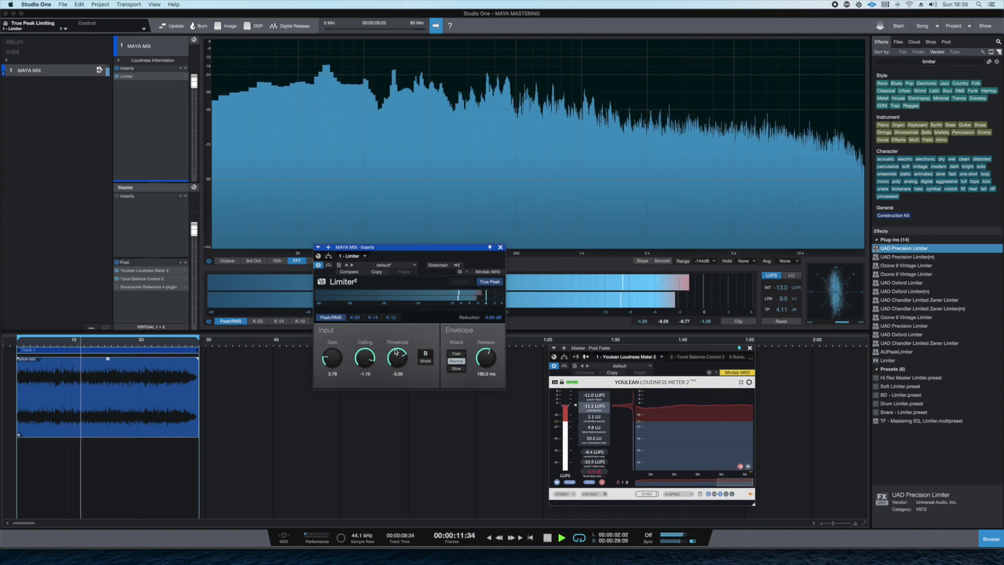
left_click_drag(331, 359, 327, 355)
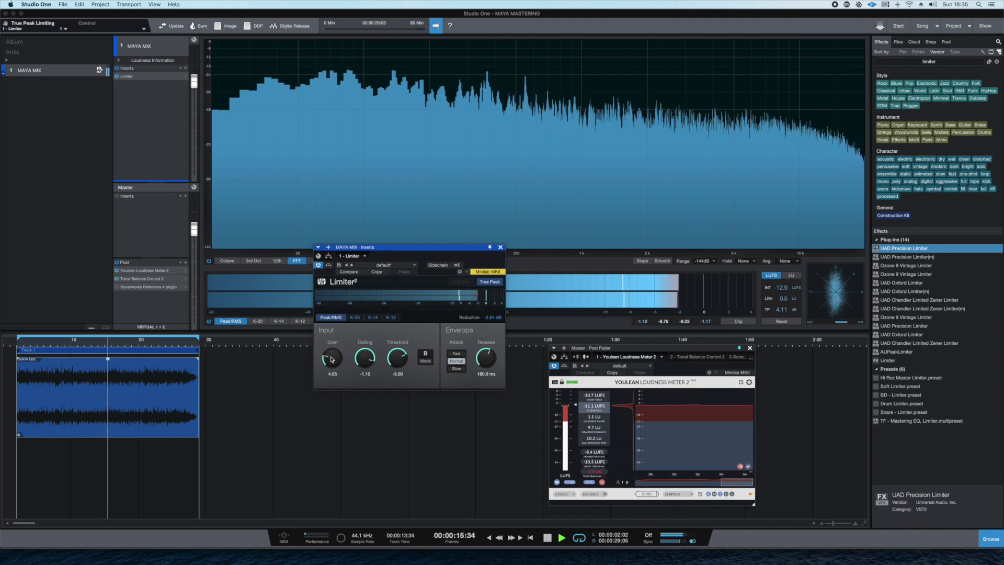
left_click_drag(333, 360, 333, 355)
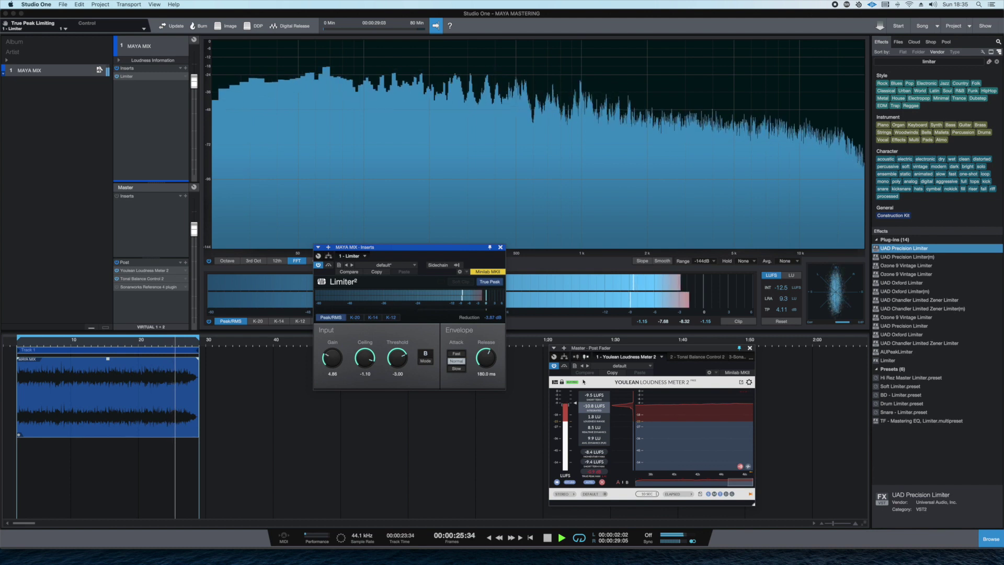
left_click(602, 482)
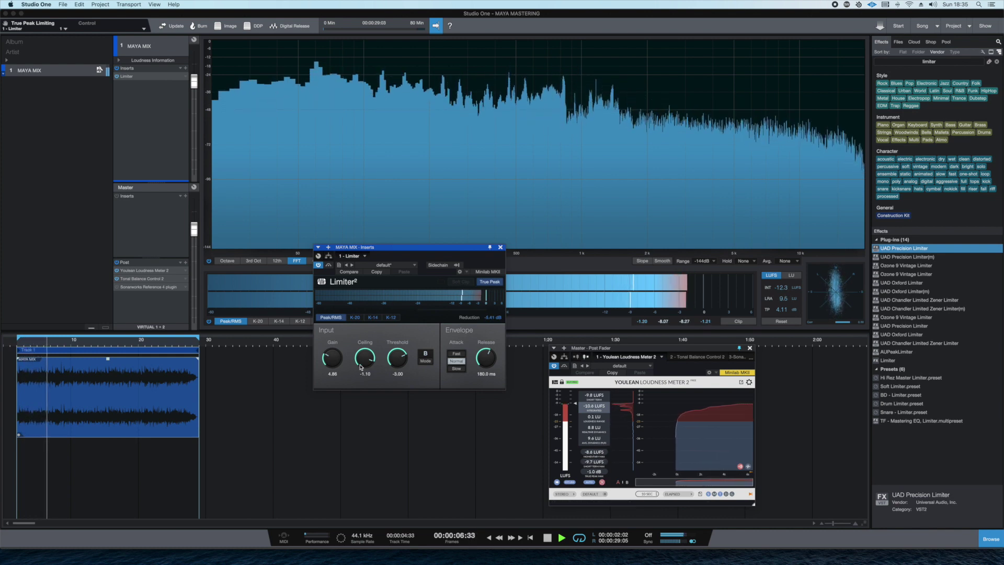
Set the Limiter's gain to 4.50 and ceiling to -1.20, remeasure the loudness, and close the Limiter after stopping playback.
left_click_drag(331, 360, 333, 373)
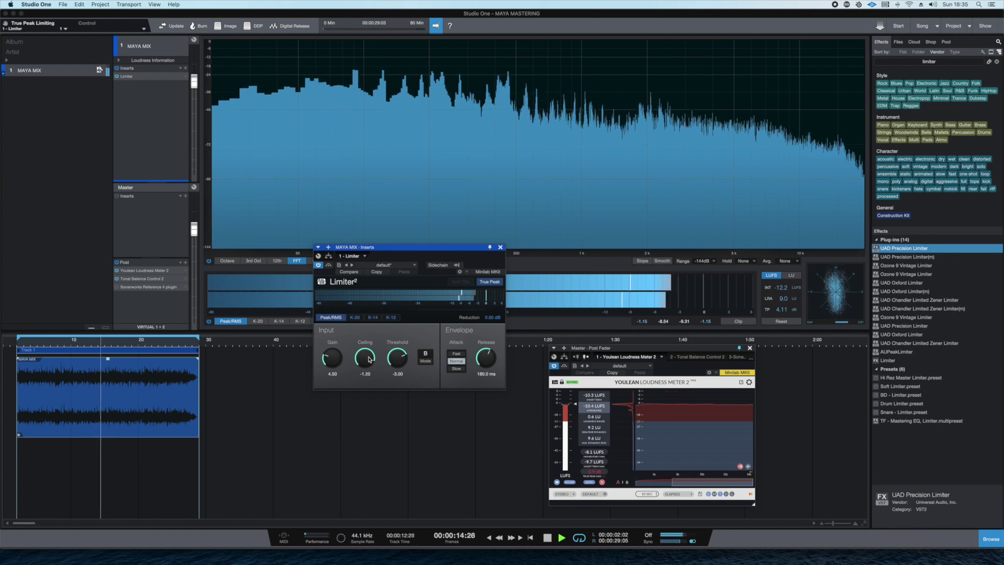
left_click(601, 482)
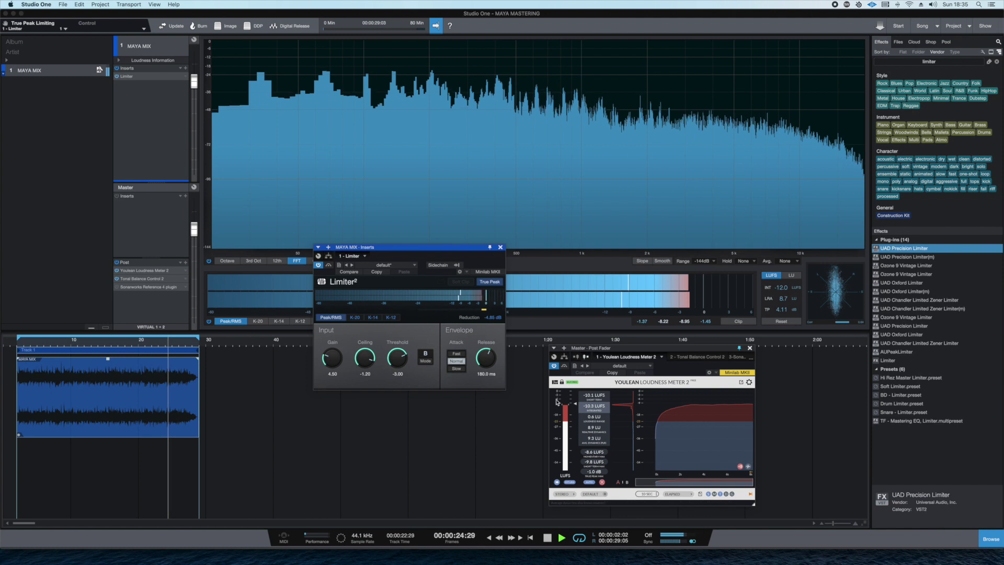
left_click_drag(474, 252, 457, 306)
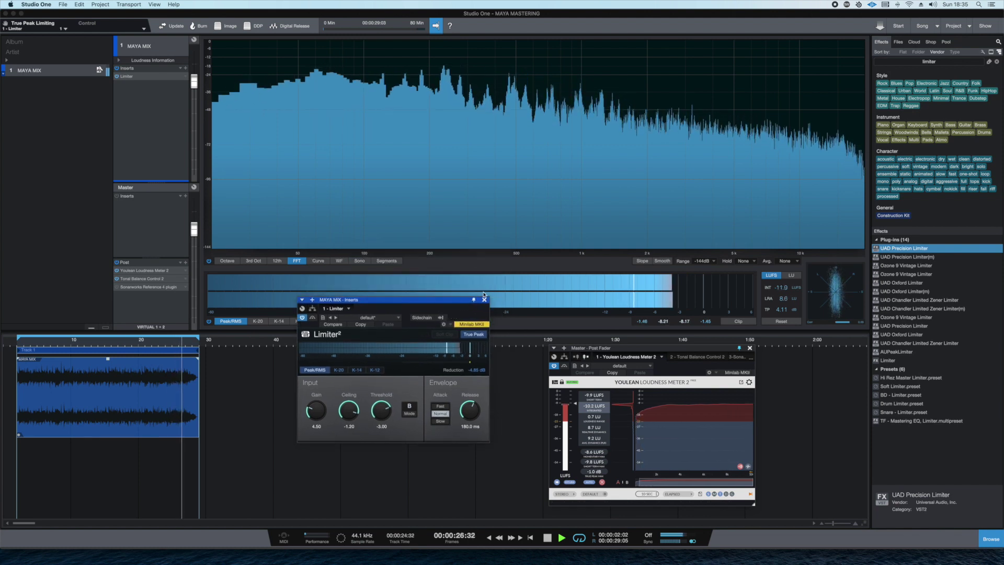
key("space")
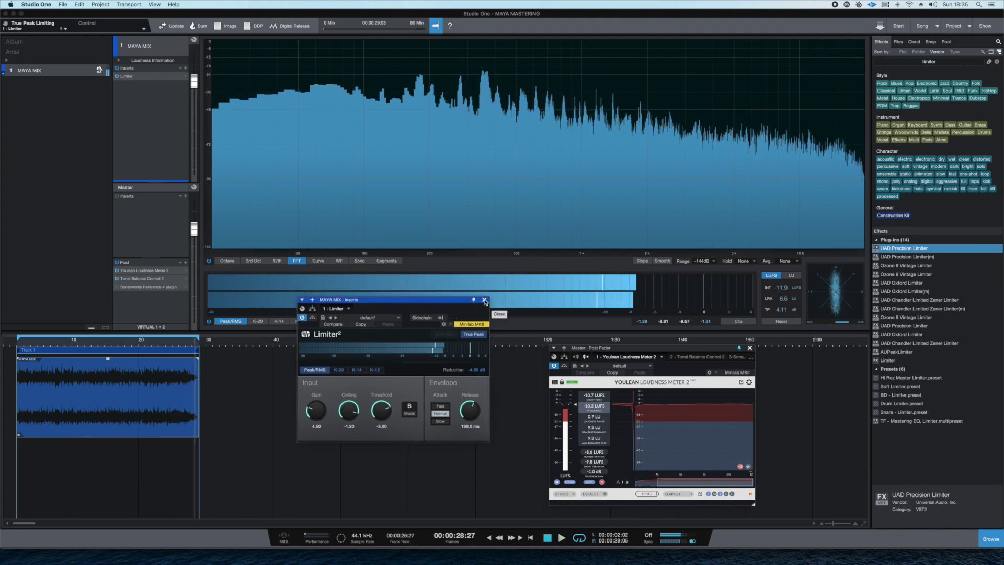
left_click(485, 300)
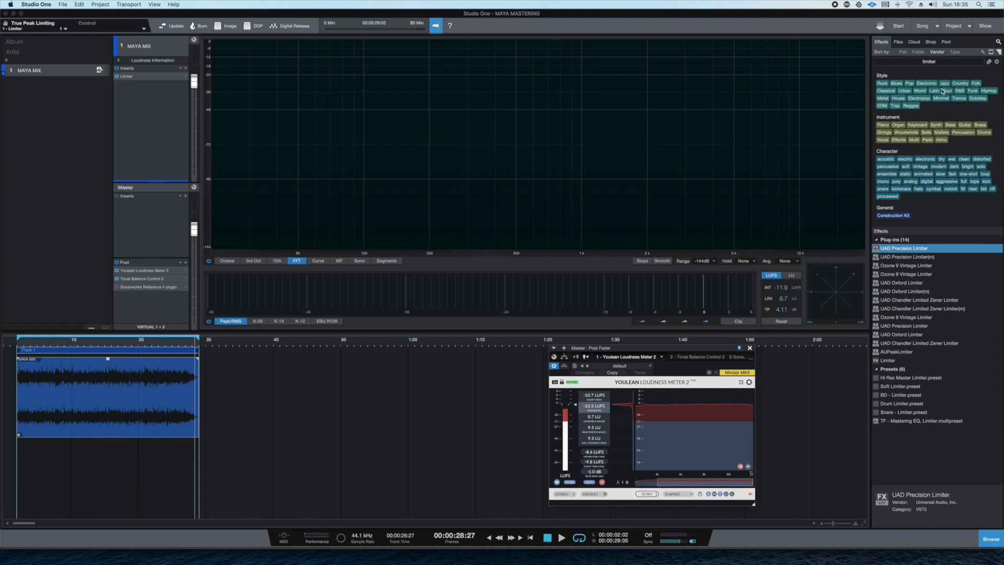
Clear the effects search and insert the favourite Pro EQ before the Limiter on the MAYA MIX track.
left_click(942, 62)
key("BackSpace")
left_click_drag(907, 343, 146, 77)
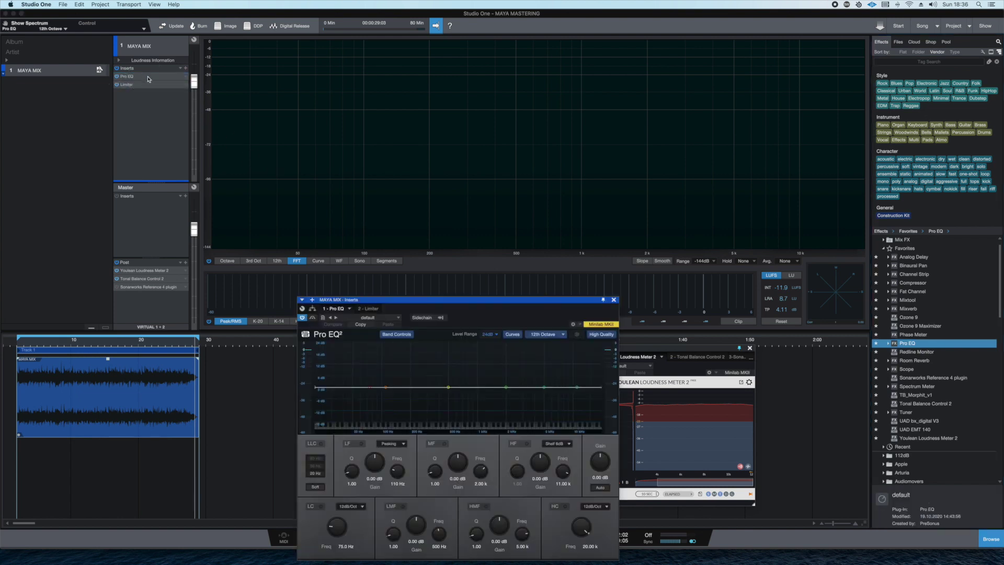
Move the Pro EQ window clear of the loudness meter and enable its LLC low-cut filter at 20 Hz.
left_click_drag(463, 301, 425, 117)
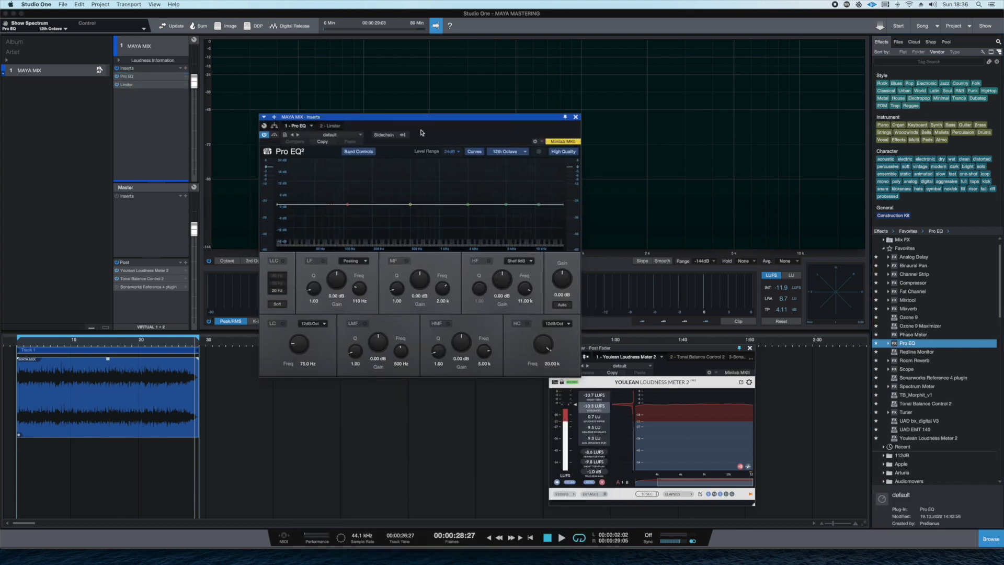
left_click(283, 261)
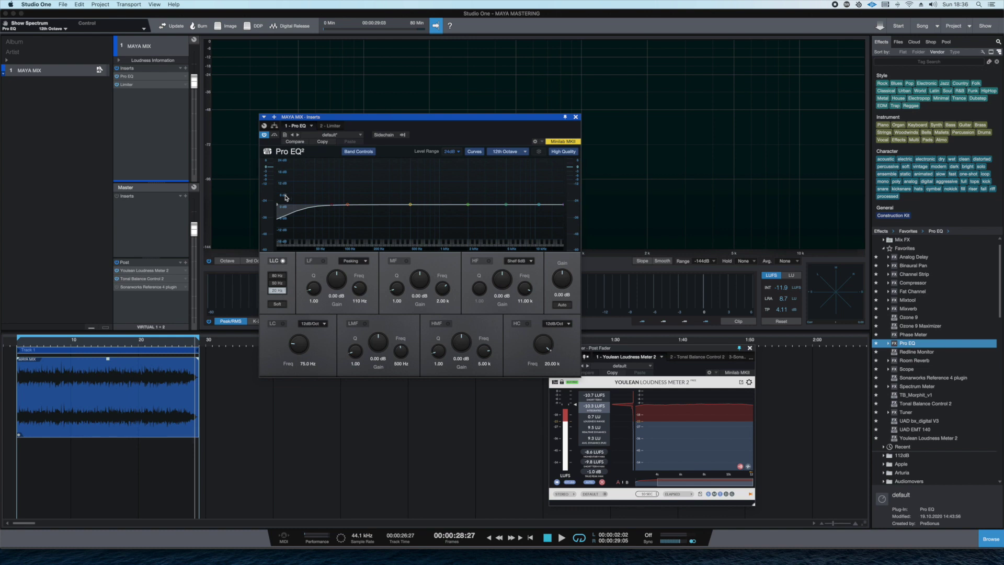
left_click_drag(443, 120, 440, 106)
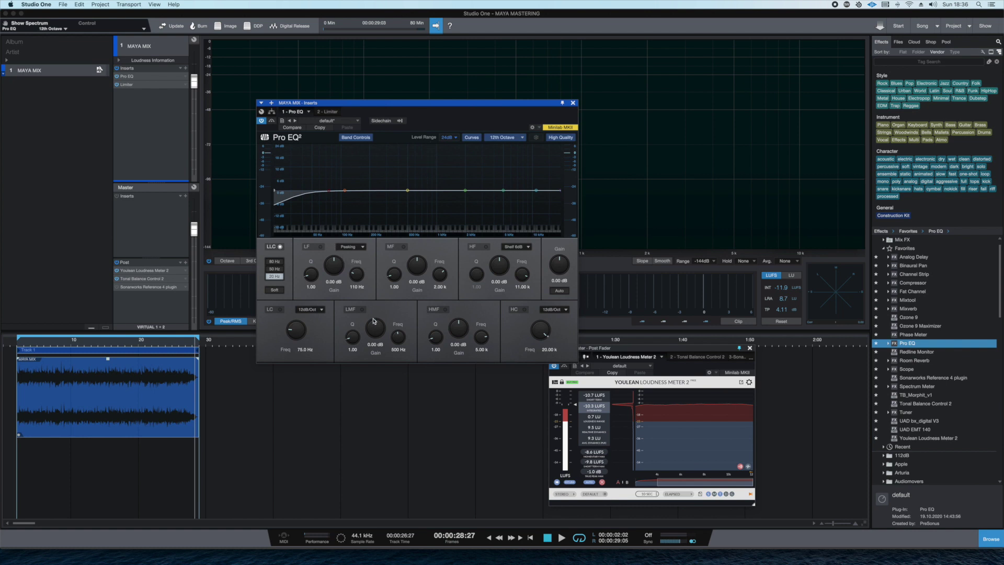
Sweep a narrow LF boost through the low end during playback to find problem frequencies, and switch the LF band off.
key("space")
left_click(320, 247)
left_click_drag(332, 268, 335, 151)
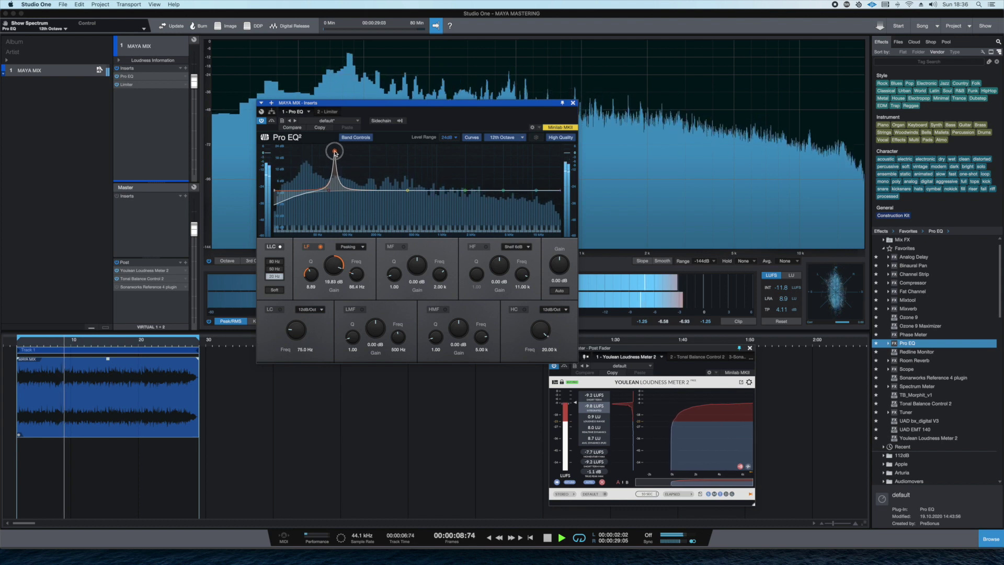
key("space")
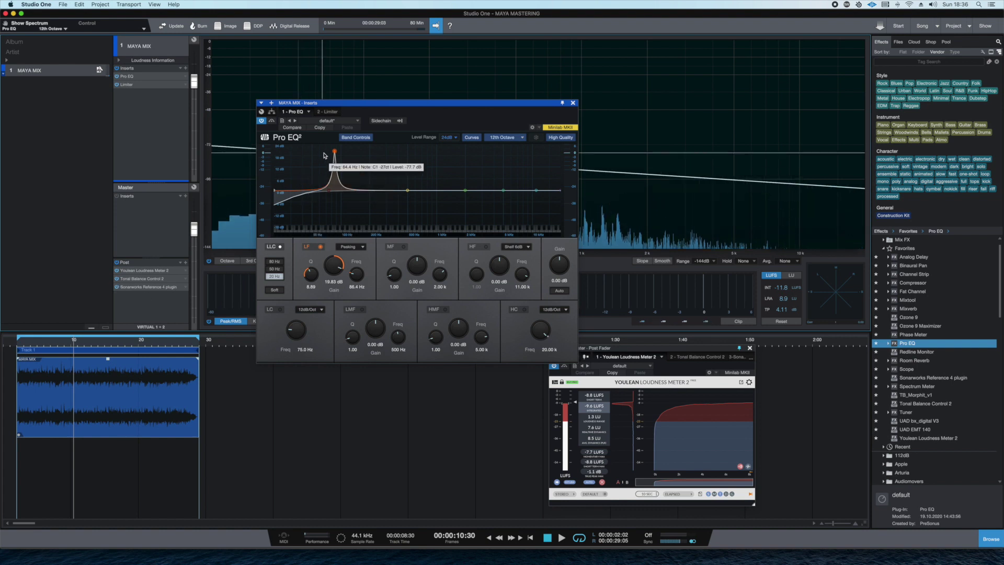
key("space")
mouse_move(334, 154)
left_mouse_down()
mouse_move(347, 148)
mouse_move(324, 146)
left_mouse_up()
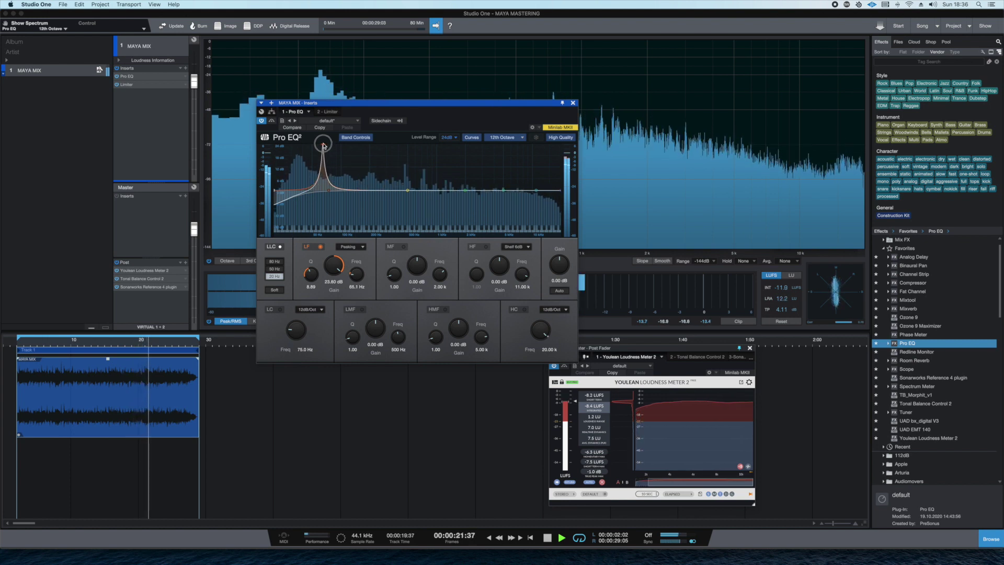
key("space")
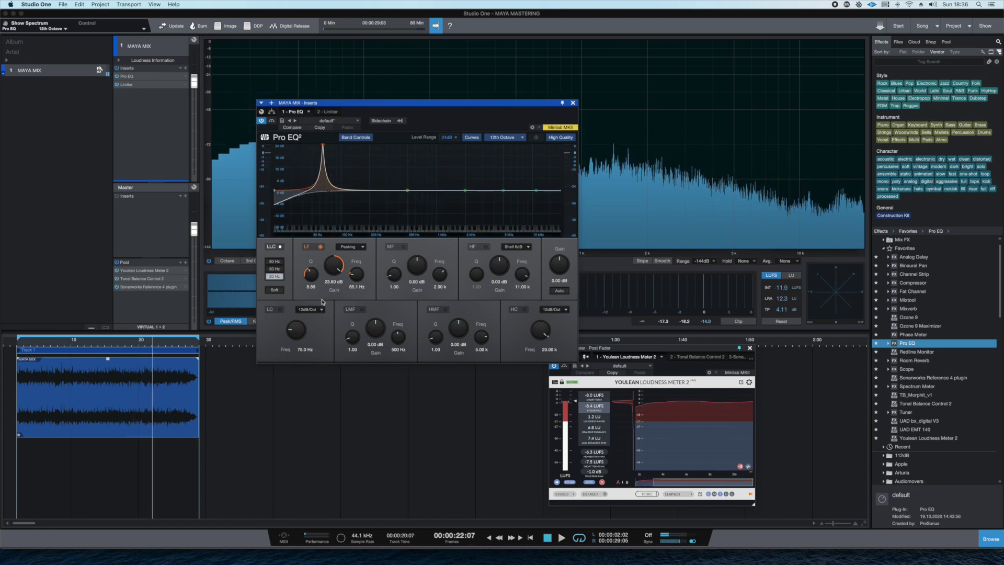
left_click(320, 246)
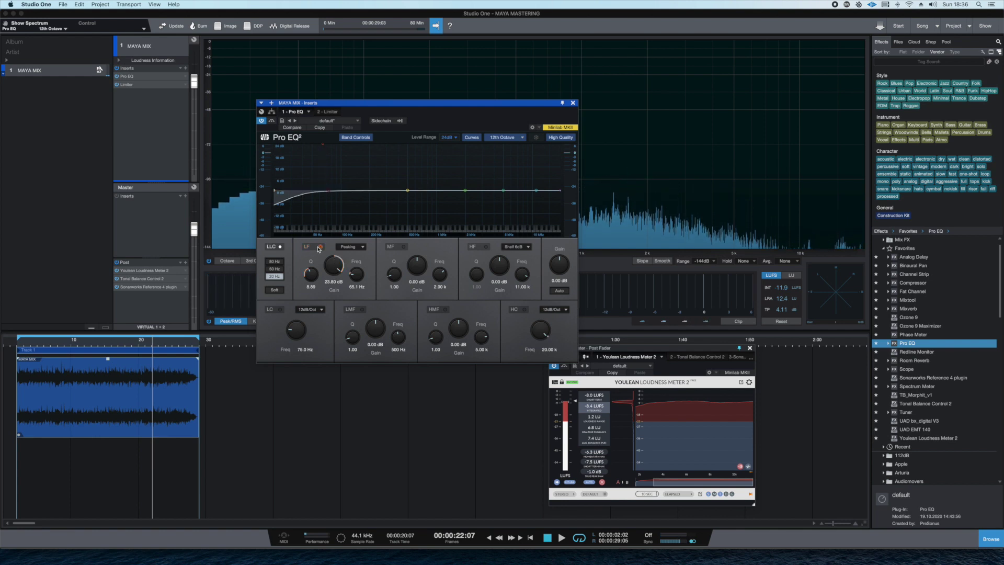
Briefly try the LC filter, switch it off, and set the LF band to a 6 dB shelf of -2 dB at about 75 Hz.
left_click(280, 309)
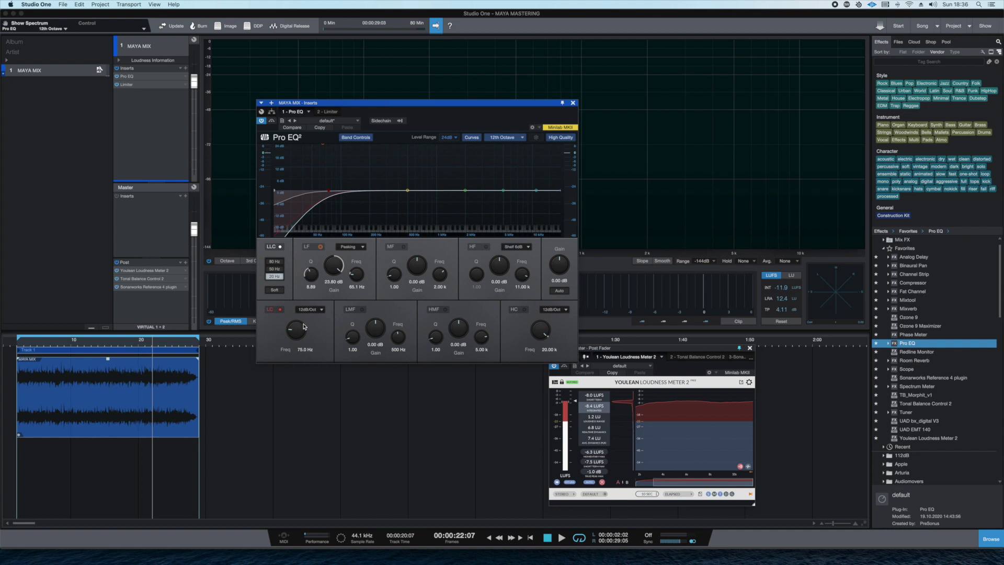
left_click(280, 309)
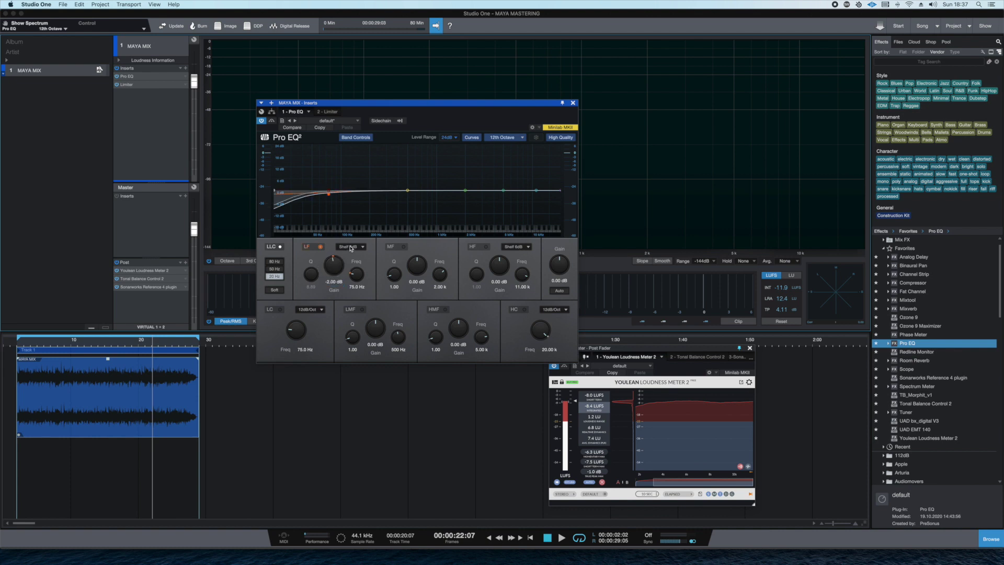
Enable the LMF band with a narrow, high boost and sweep it during playback, settling at about 158 Hz.
key("space")
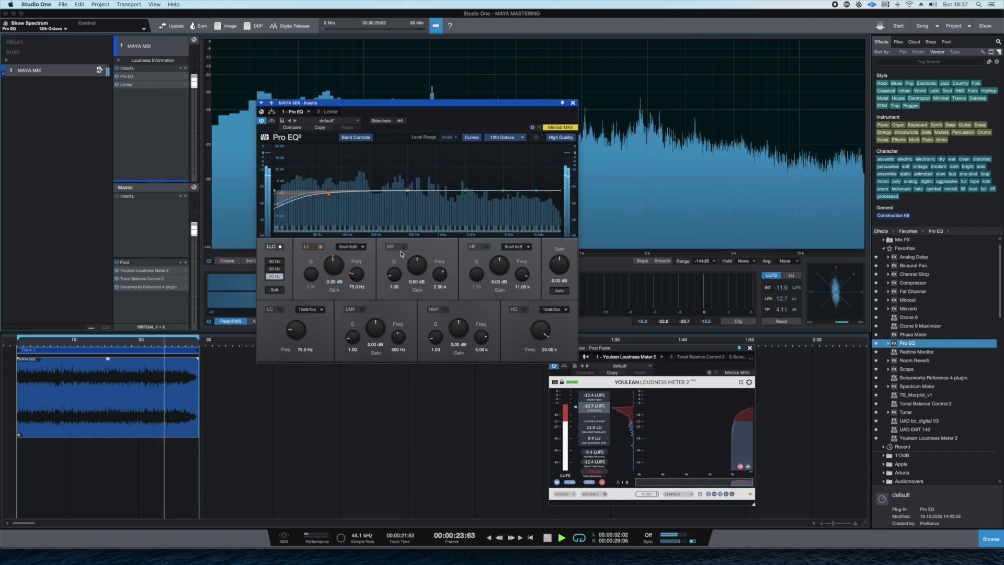
left_click_drag(352, 336, 354, 319)
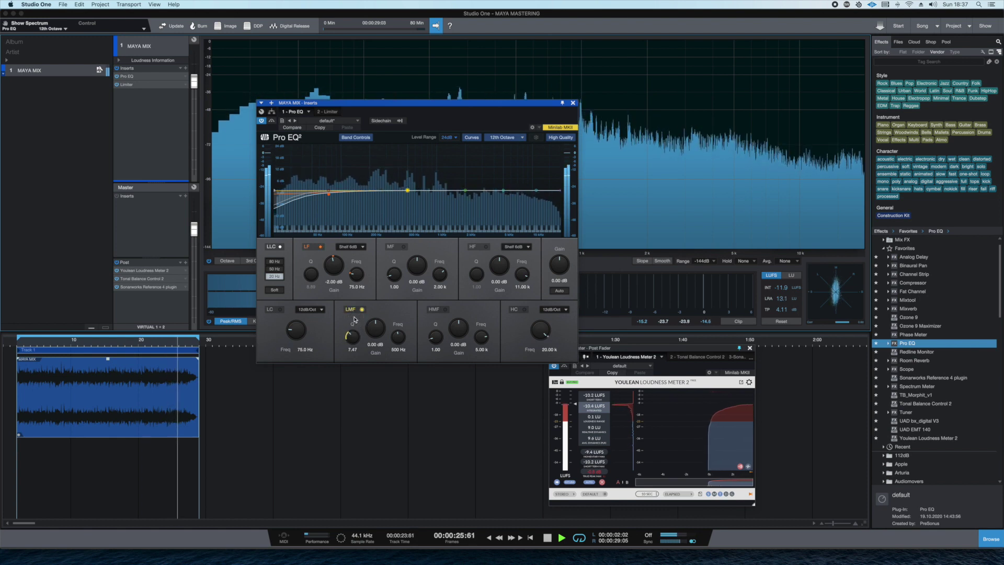
key("space")
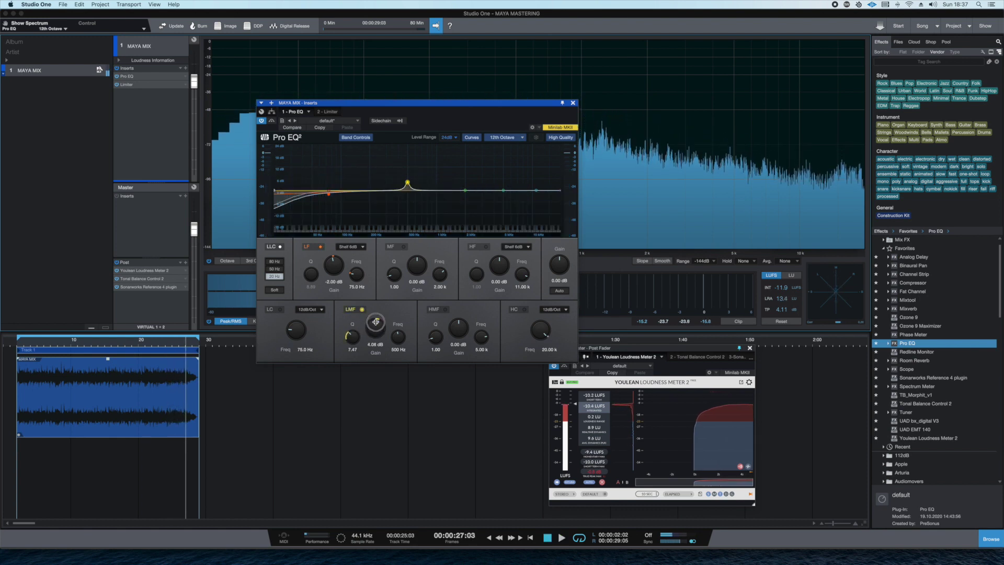
left_click_drag(378, 335, 353, 329)
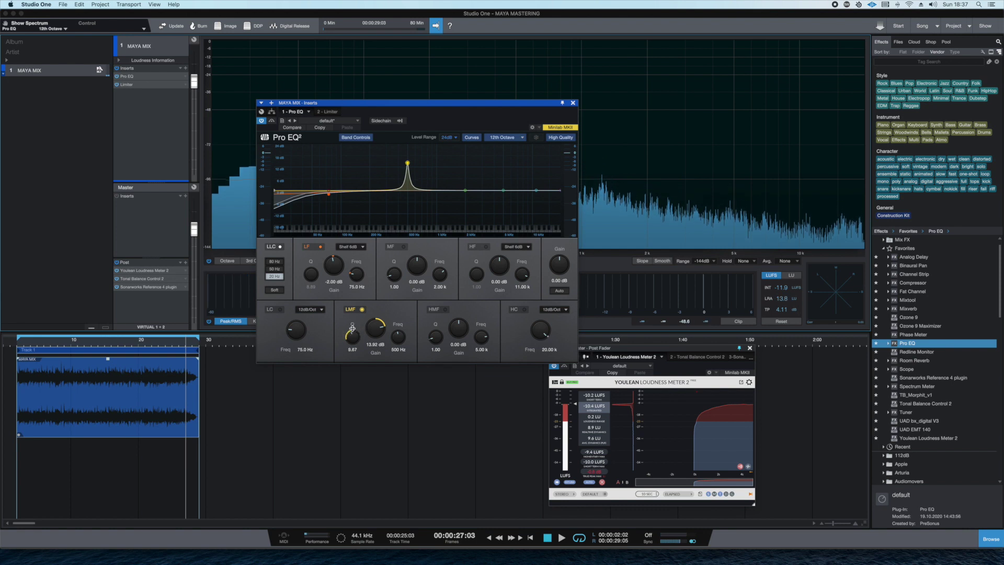
key("space")
left_click_drag(407, 163, 359, 150)
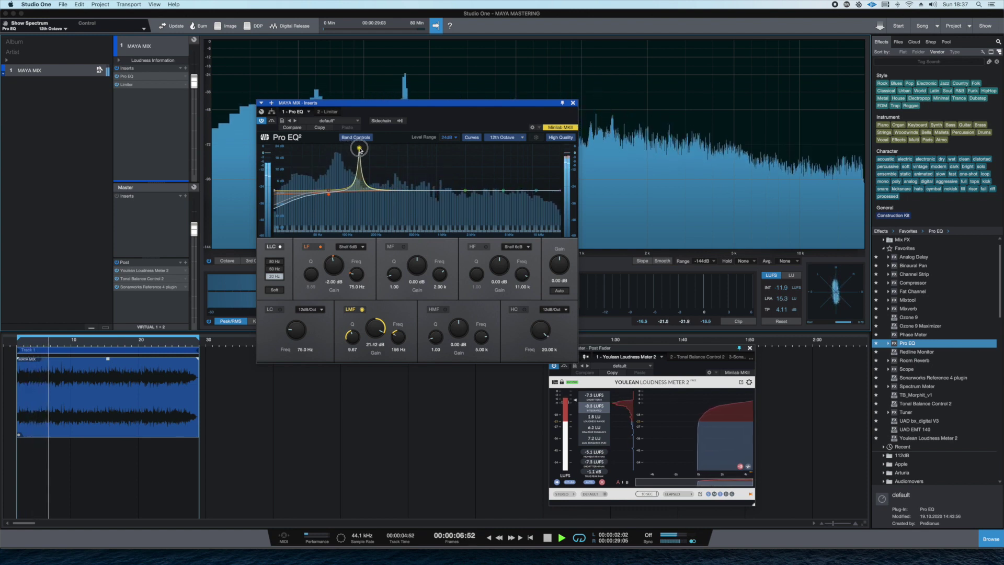
Stop playback and turn the LMF boost into a cut of -1.50 dB with a Q of 2.00.
key("space")
left_click(376, 344)
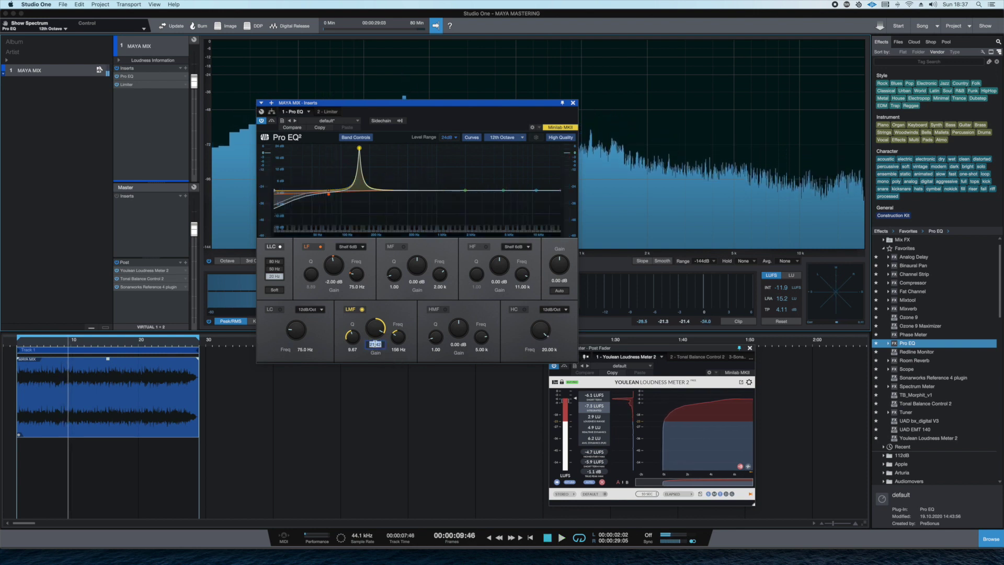
type("-2")
key("Return")
left_click(353, 349)
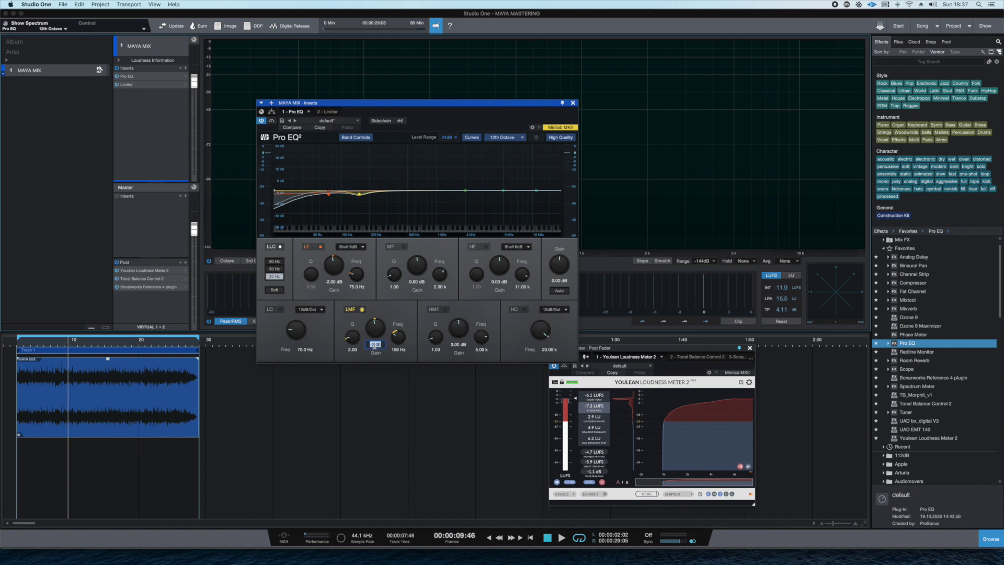
Enable the MF band with a narrow, high boost and sweep it during playback down to about 380 Hz.
key("space")
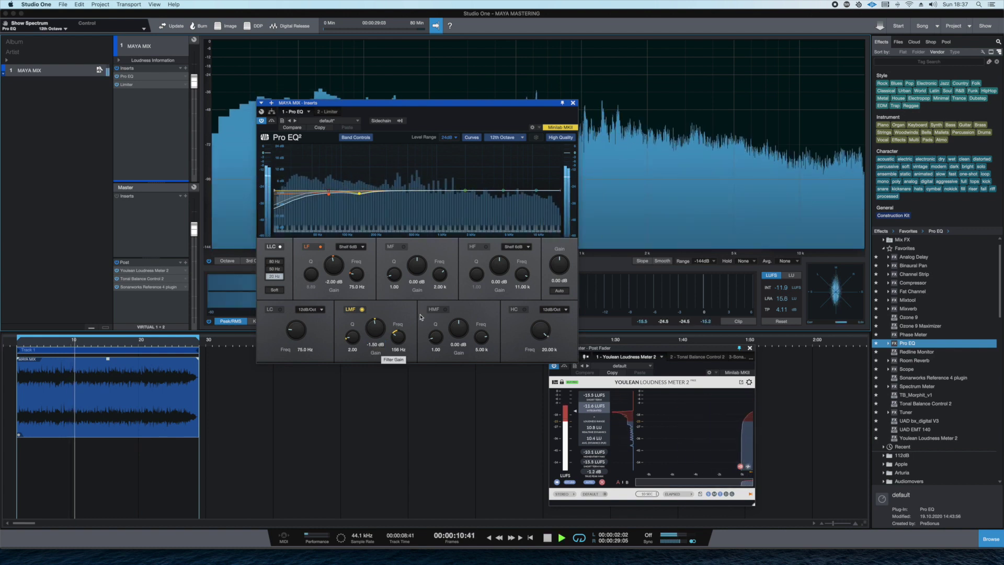
left_click(404, 246)
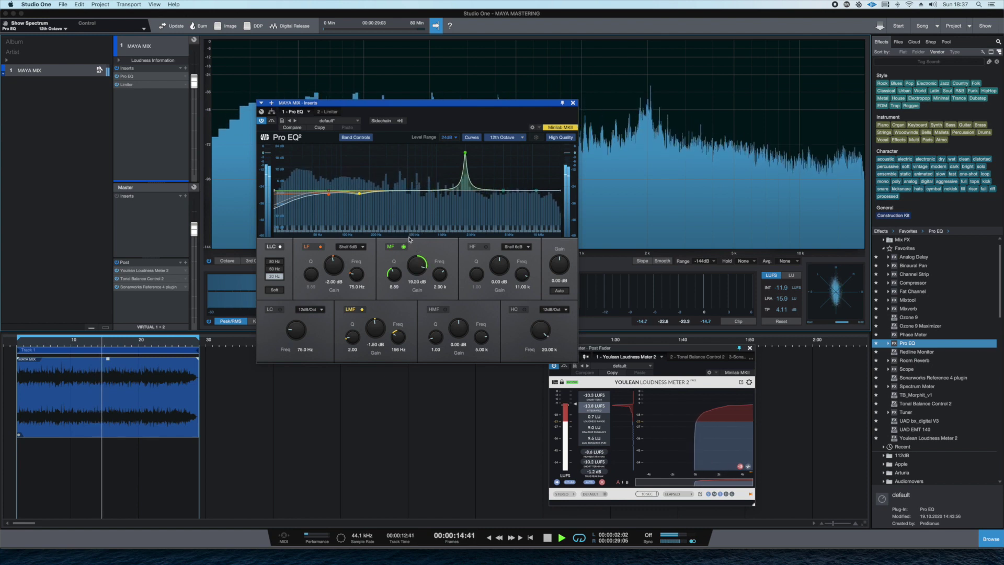
left_click_drag(465, 157, 396, 152)
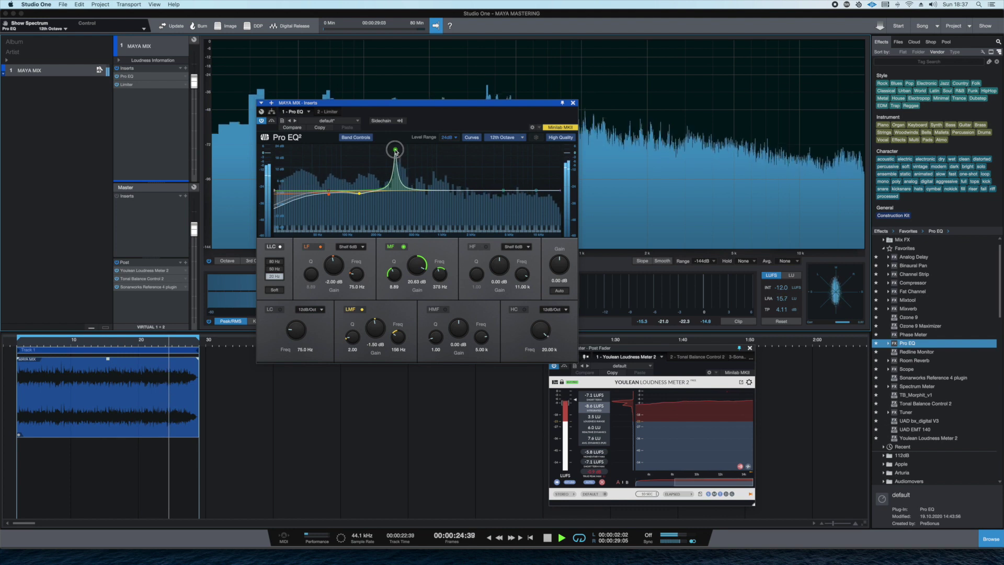
Turn the MF boost into a cut of -2.00 dB with a Q of 3.00.
left_click(416, 282)
type("-2")
key("Return")
left_click(394, 287)
type("2")
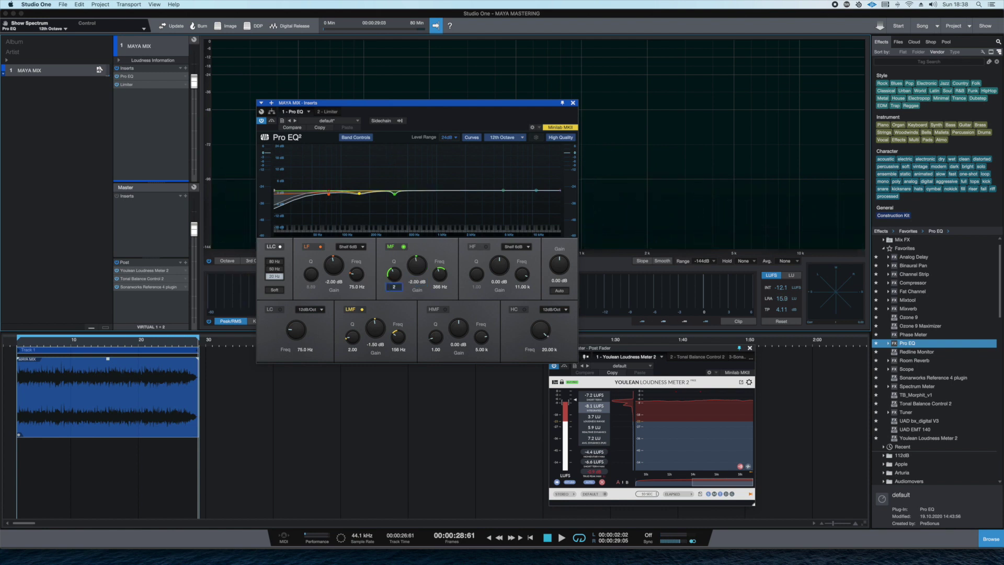
Enable the HMF band with a Q of about 10 and a high boost, and sweep it during playback to about 1.85 kHz.
key("space")
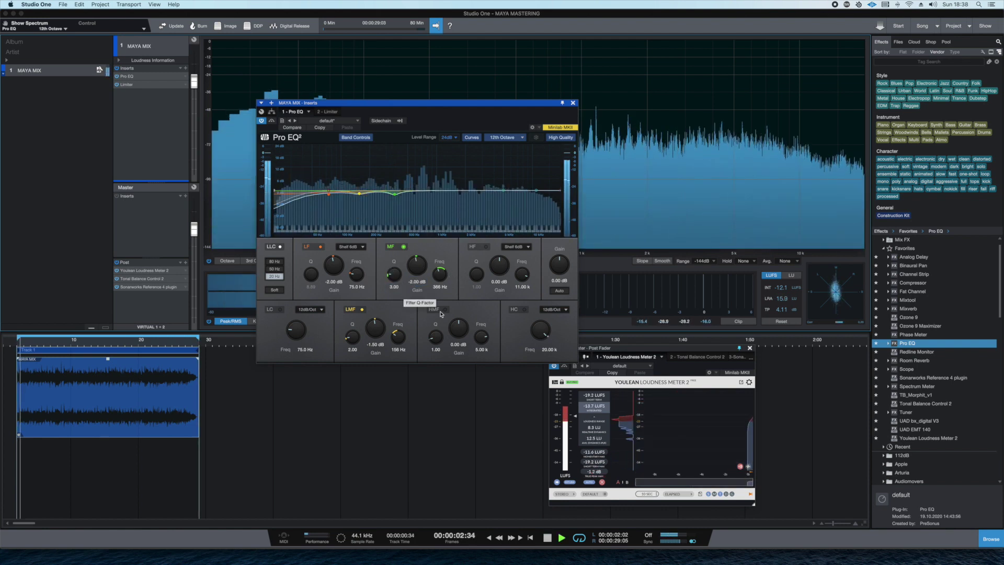
left_click(446, 309)
left_click_drag(436, 336, 453, 283)
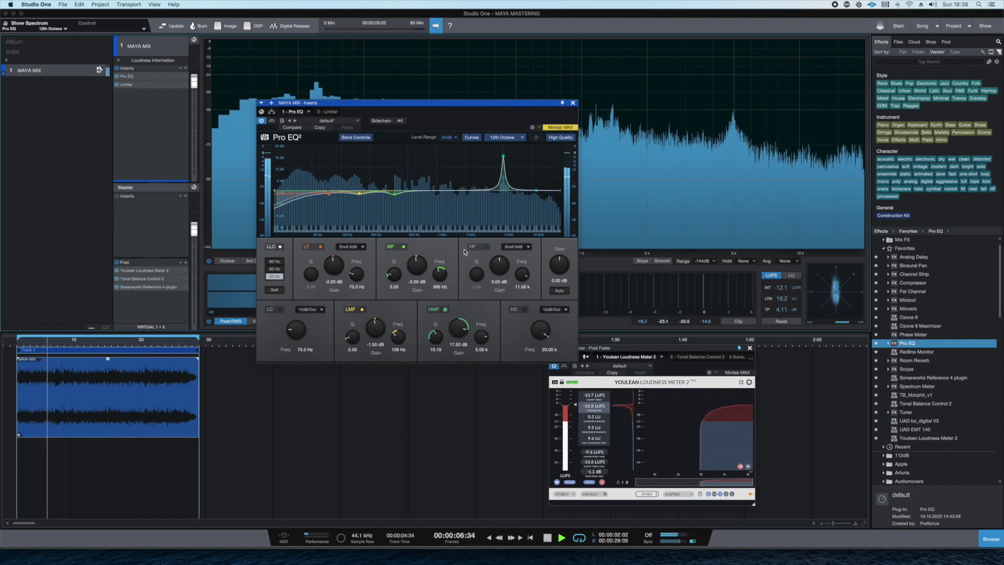
left_click_drag(504, 157, 463, 149)
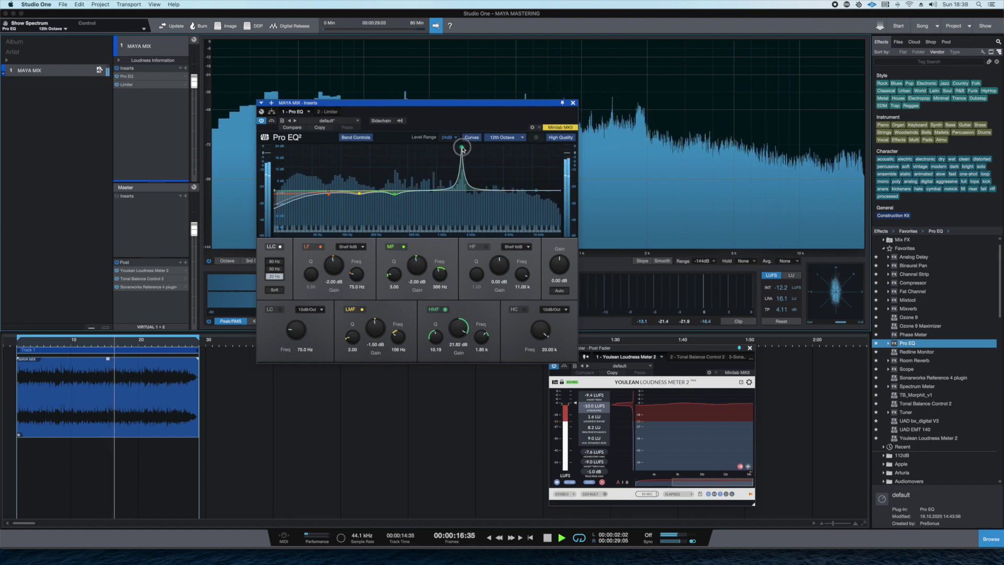
left_click_drag(462, 150, 463, 150)
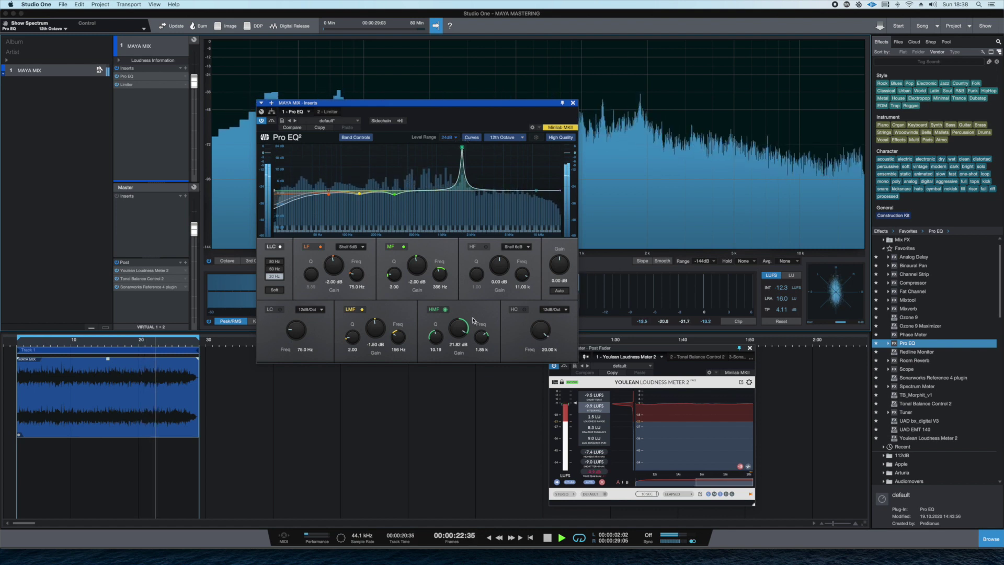
Turn the HMF boost into a cut of -1.5 dB with a Q of 3.00.
type("-1.5")
key("Return")
left_click(436, 349)
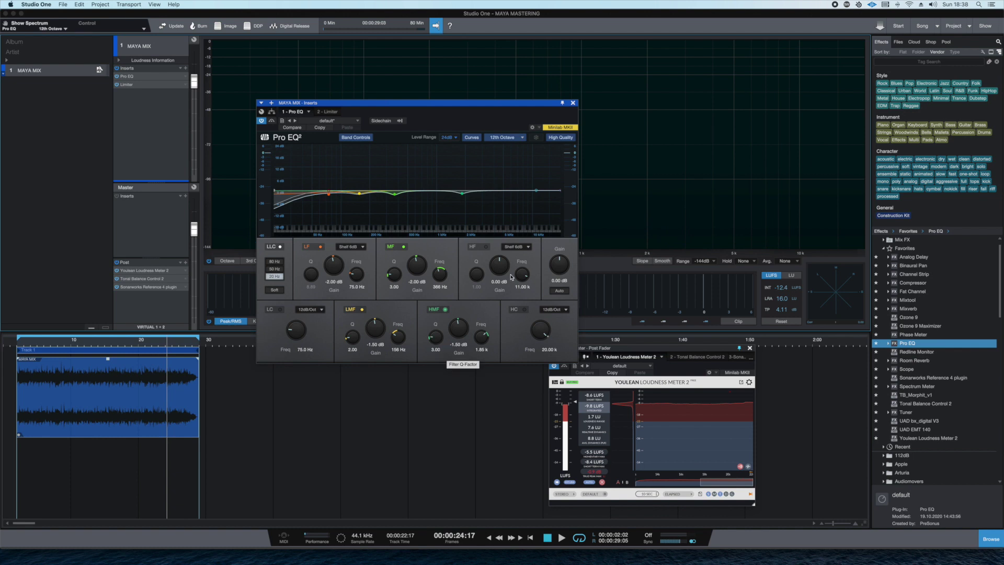
Switch the HF band to a narrow Peaking boost of about 18 dB and sweep it during playback down to about 702 Hz.
left_click(520, 256)
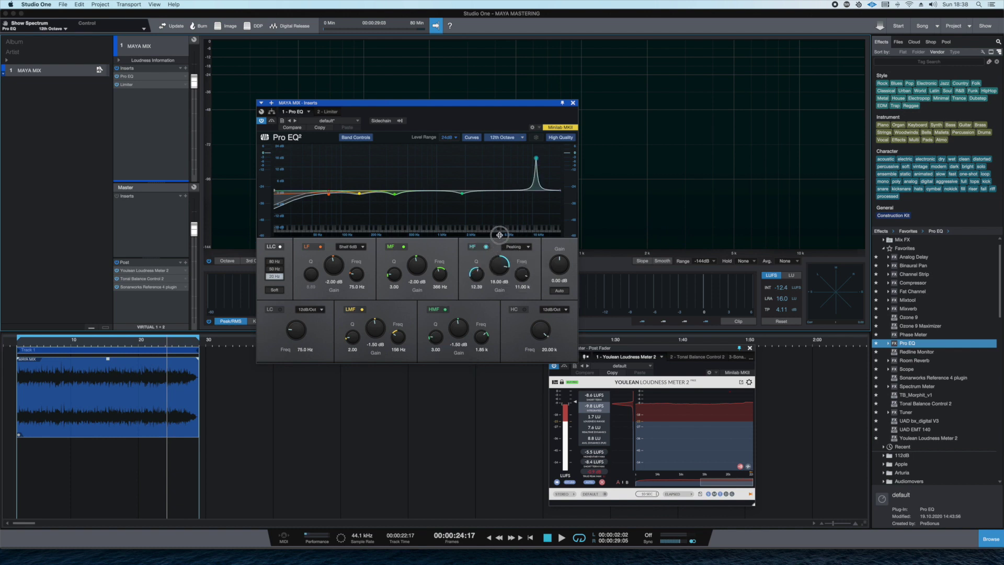
key("space")
mouse_move(536, 151)
left_mouse_down()
mouse_move(481, 155)
mouse_move(523, 156)
left_mouse_up()
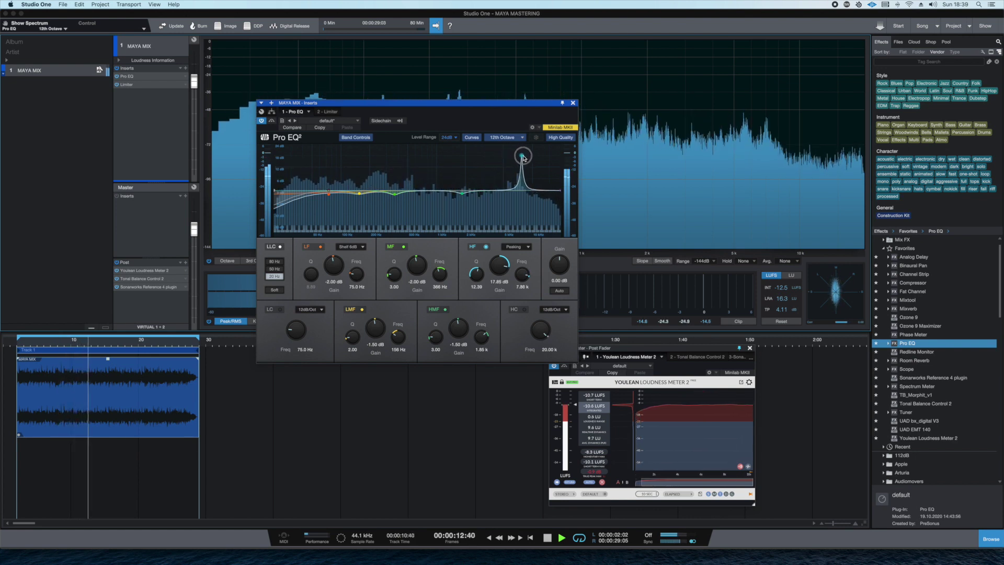
left_click_drag(534, 160, 508, 160)
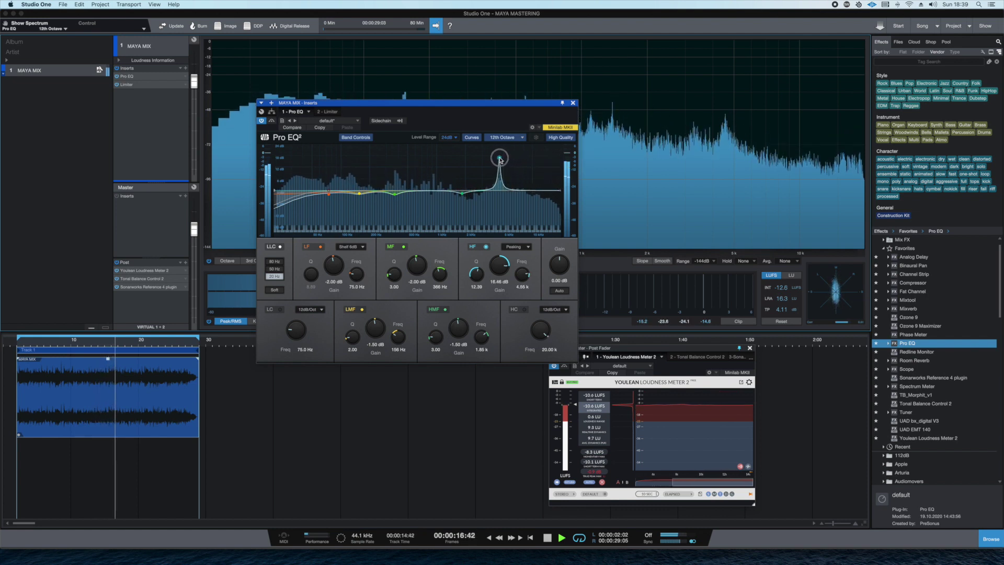
left_click_drag(497, 159, 498, 160)
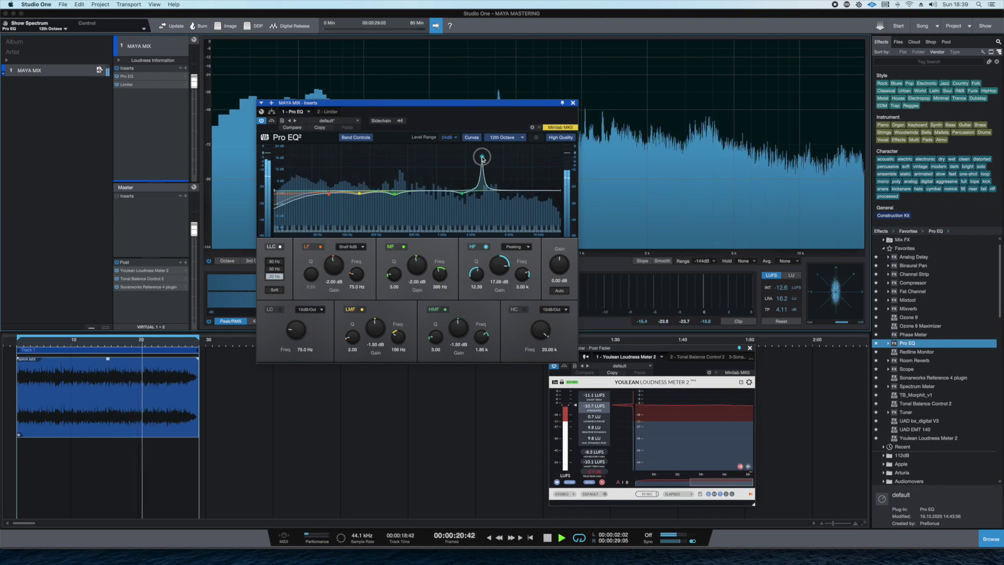
left_click_drag(433, 160, 430, 158)
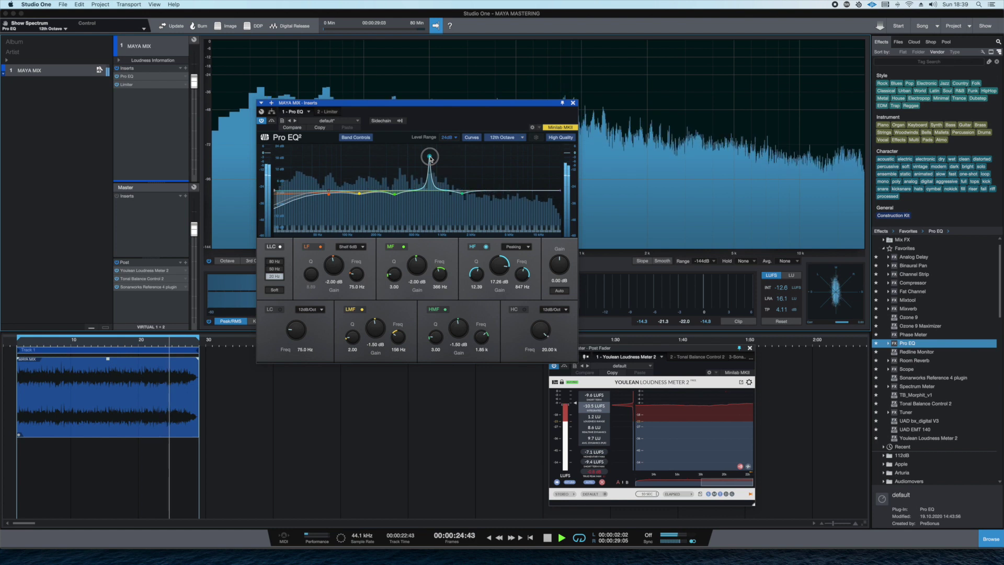
left_click_drag(430, 160, 422, 156)
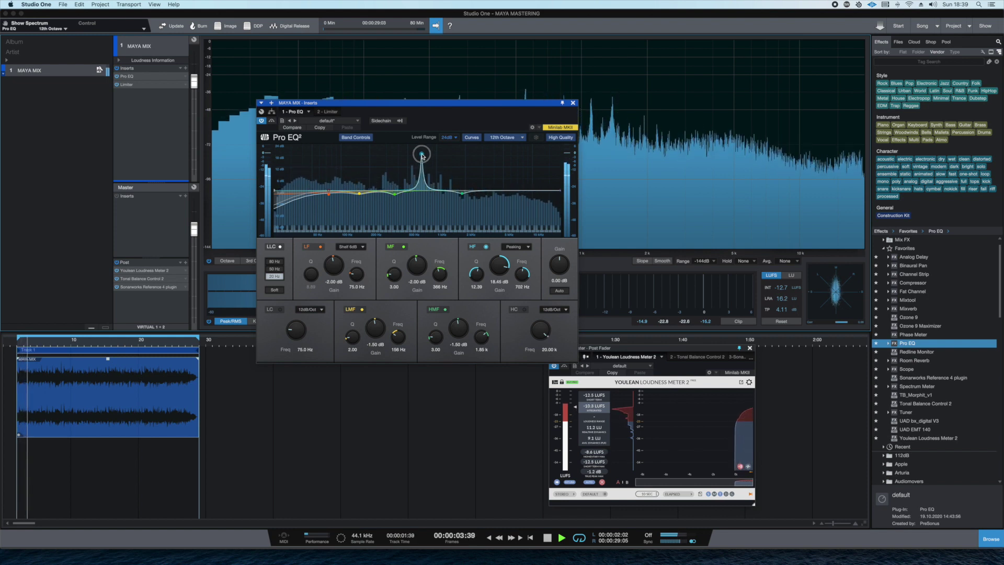
left_click_drag(422, 155, 422, 155)
Stop playback and turn the HF boost into a cut of -2.00 dB with a Q of 4.00.
key("space")
double_click(499, 282)
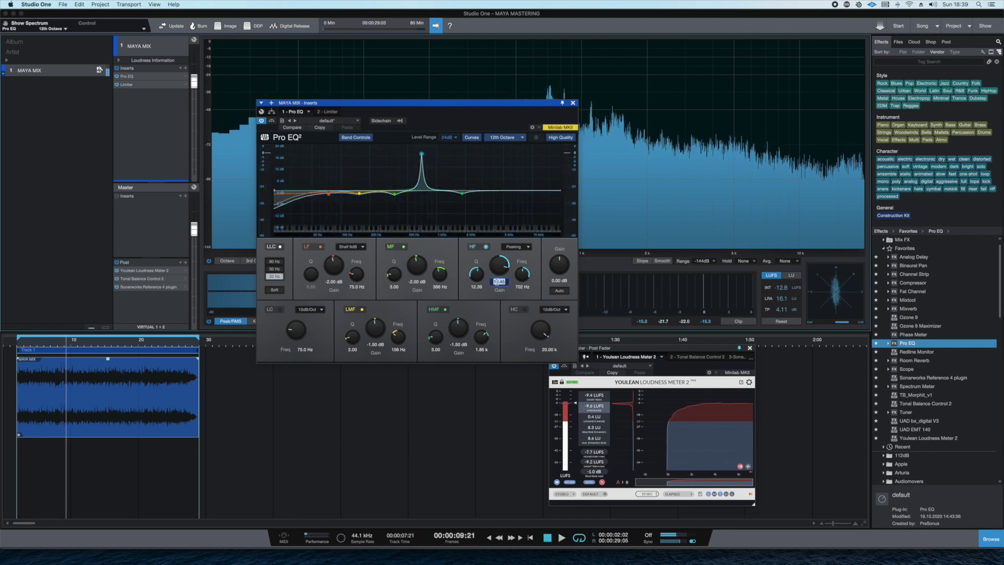
key("super+z")
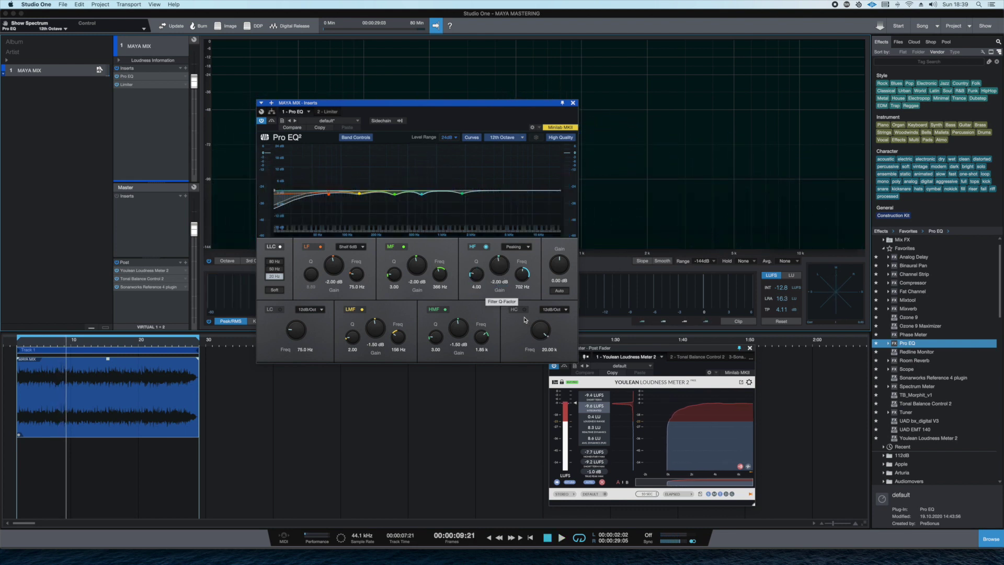
Enable the HC high-cut filter at 20 kHz during playback.
key("space")
left_click(525, 309)
left_click_drag(538, 325, 542, 320)
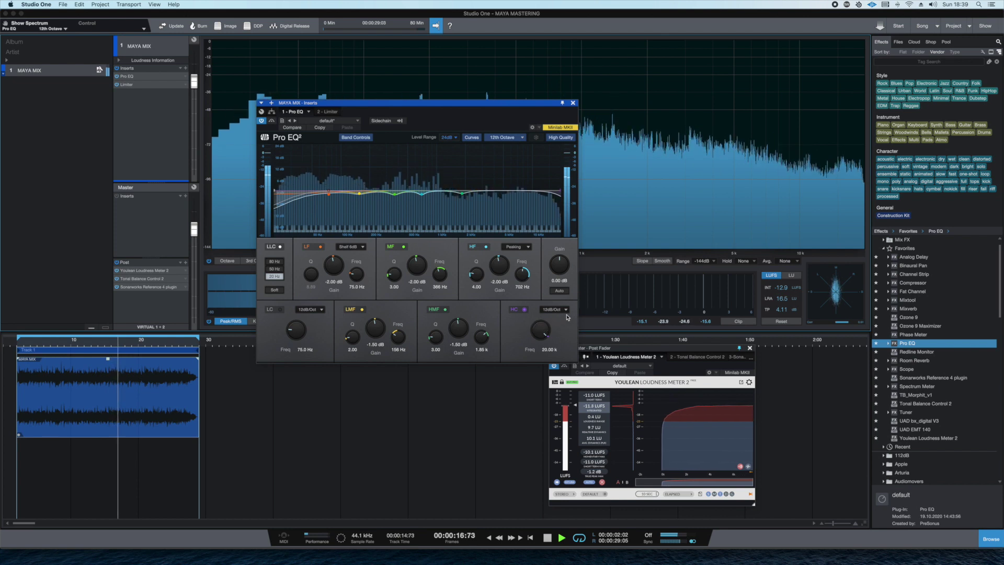
Try a 6dB/Oct slope on the HC filter, return it to 12dB/Oct, and stop playback.
left_click(566, 310)
left_click(570, 333)
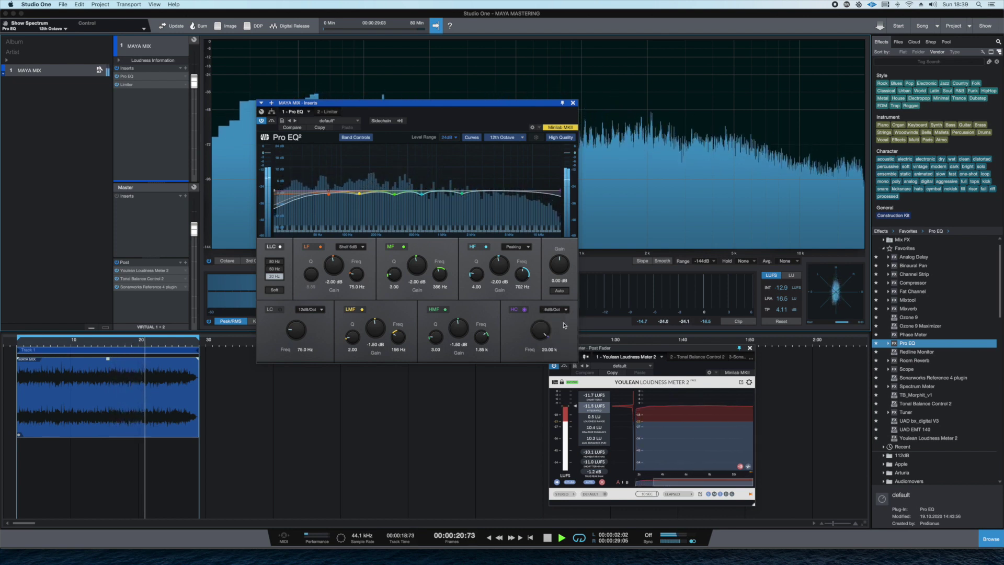
left_click(565, 309)
left_click(564, 328)
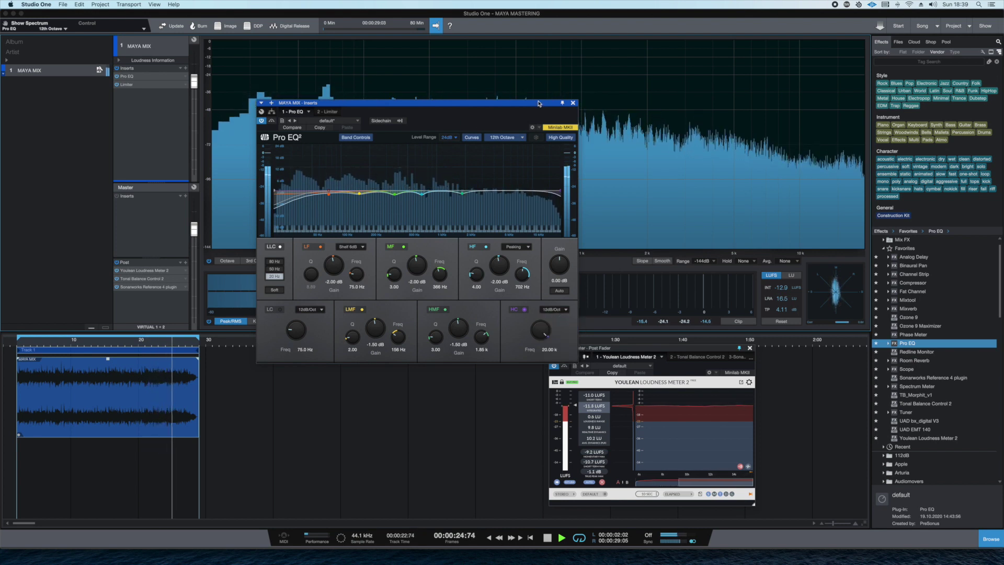
key("space")
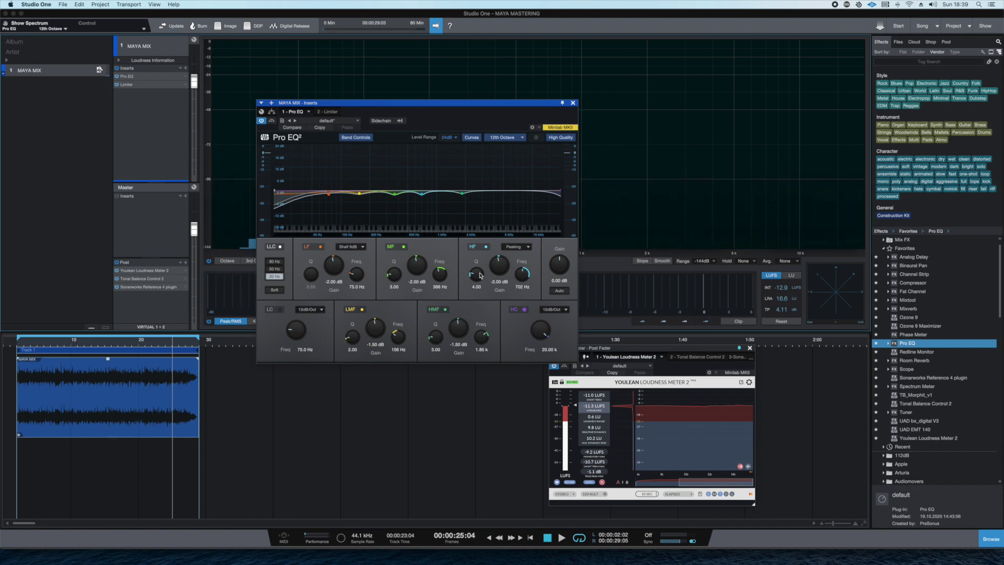
Close the Pro EQ and insert Multiband Dynamics between the Pro EQ and the Limiter on the MAYA MIX track.
left_click(573, 104)
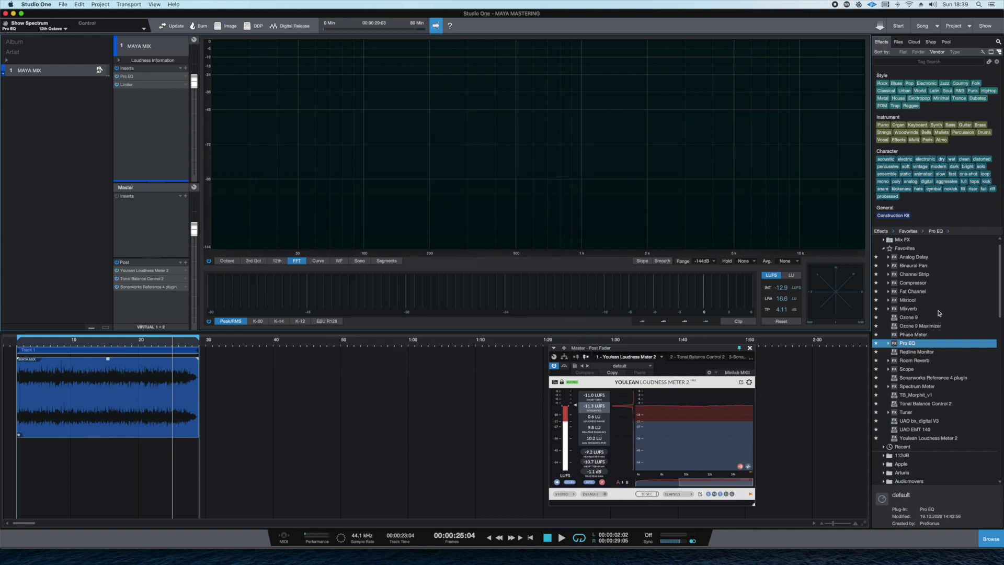
left_click(936, 63)
scroll(887, 272, "down", 10)
left_click(888, 361)
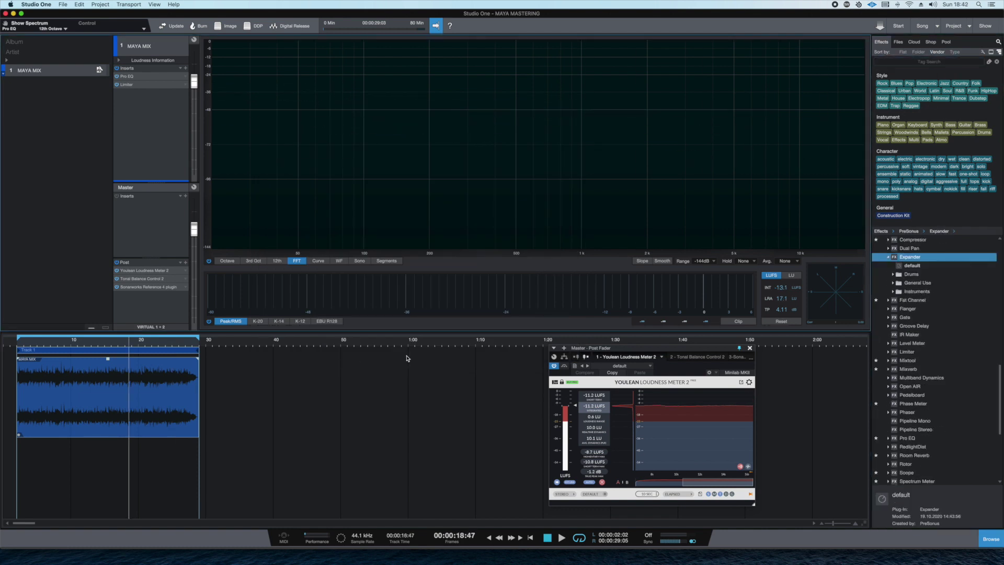
left_click_drag(645, 351, 632, 353)
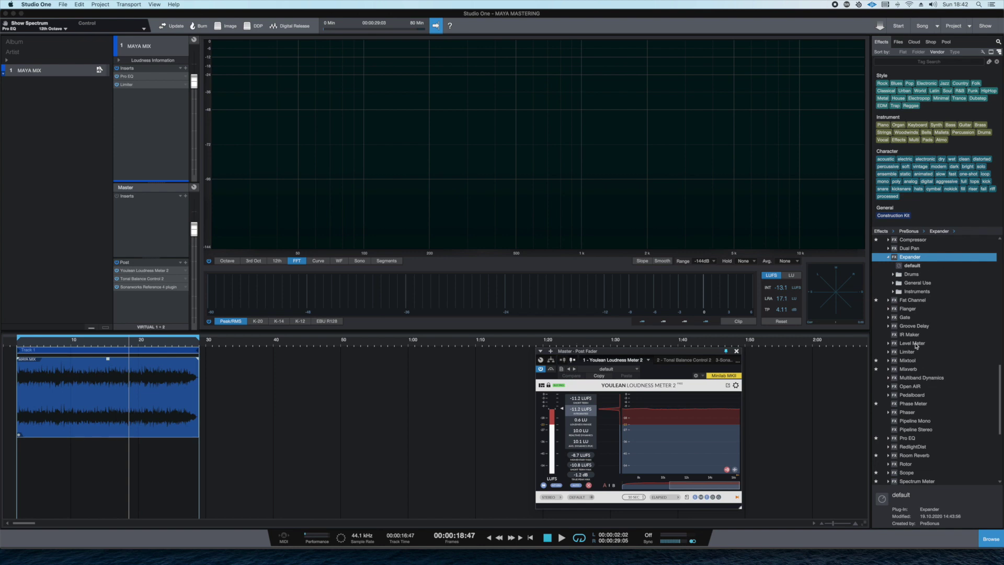
left_click(910, 378)
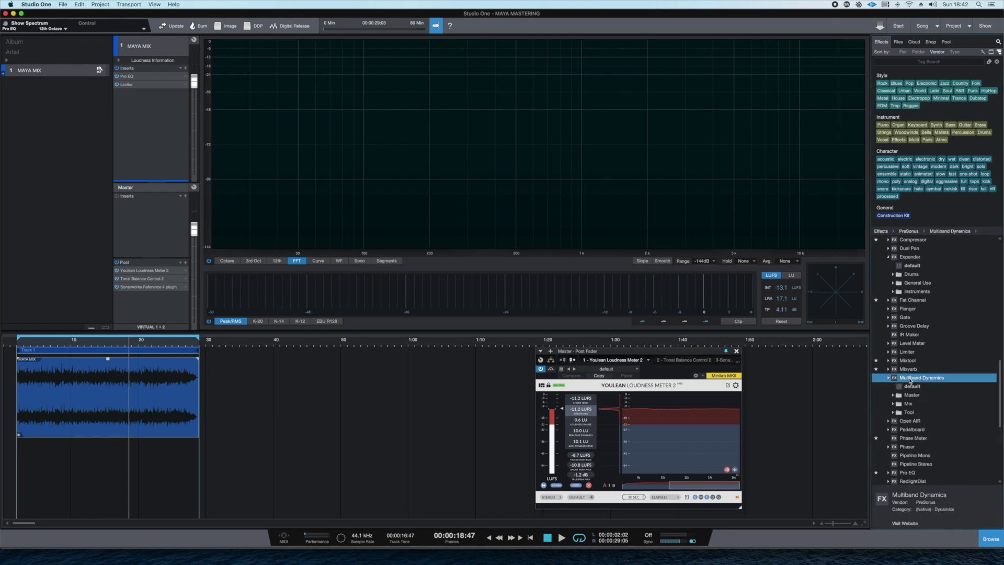
left_click_drag(258, 111, 129, 84)
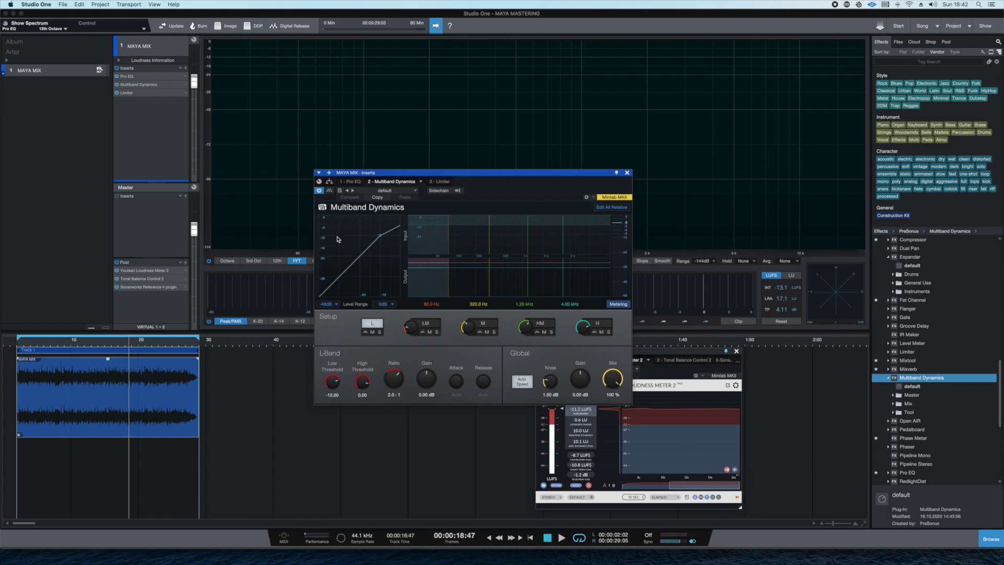
left_click_drag(480, 176, 404, 144)
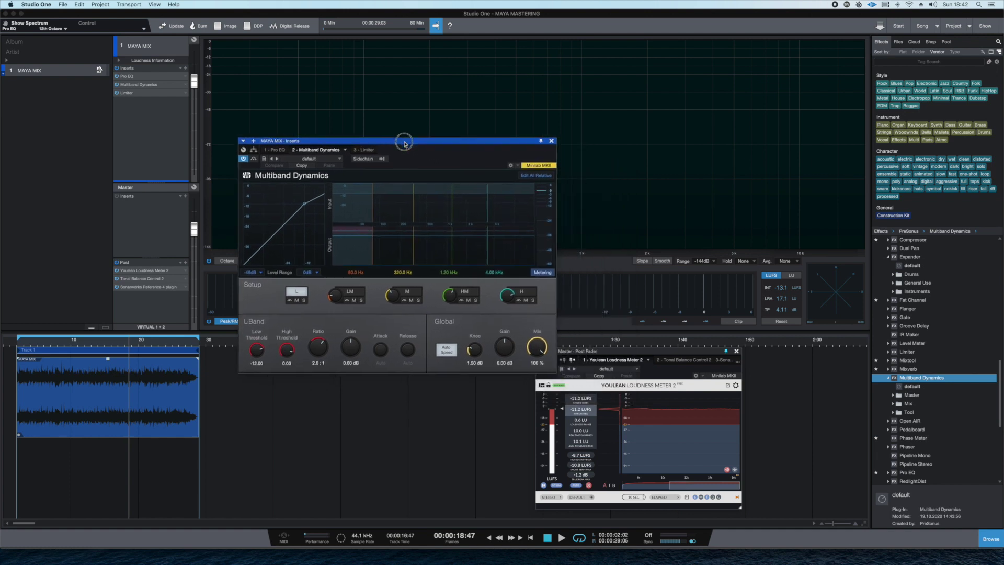
Play the song and check its spectrum against the Pop target in Tonal Balance Control's Fine view, ending with playback stopped.
key("space")
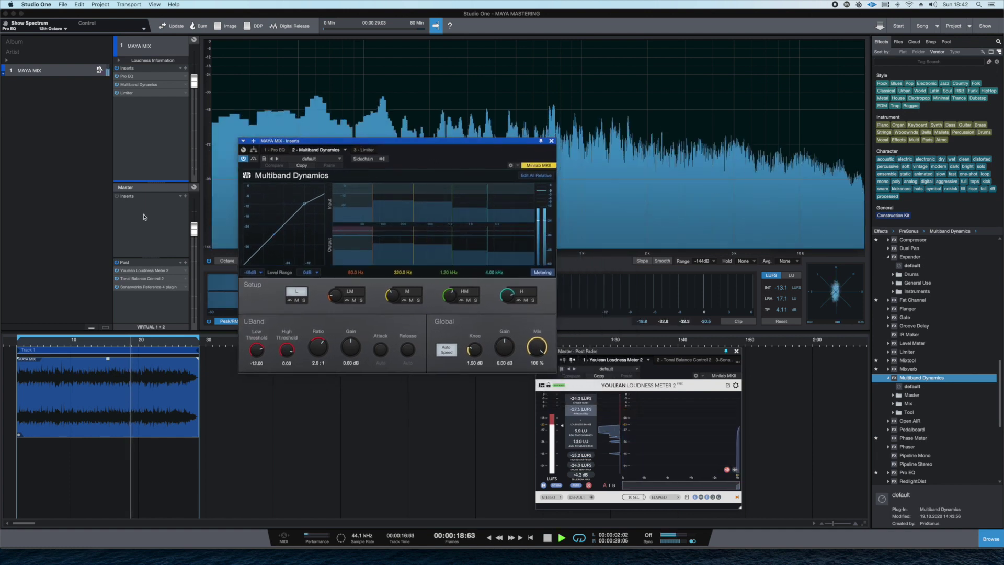
left_click(141, 279)
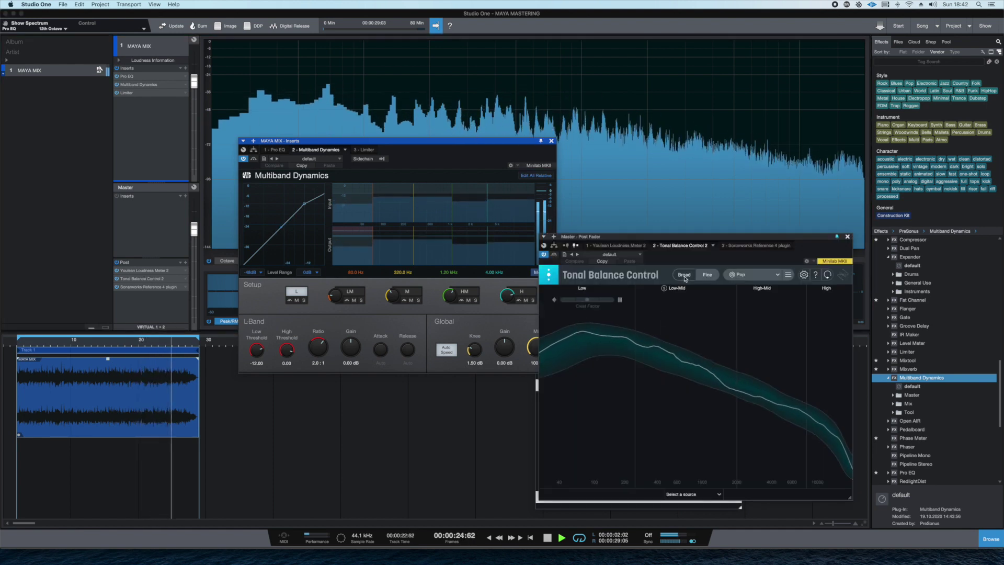
left_click(709, 275)
left_click(709, 275)
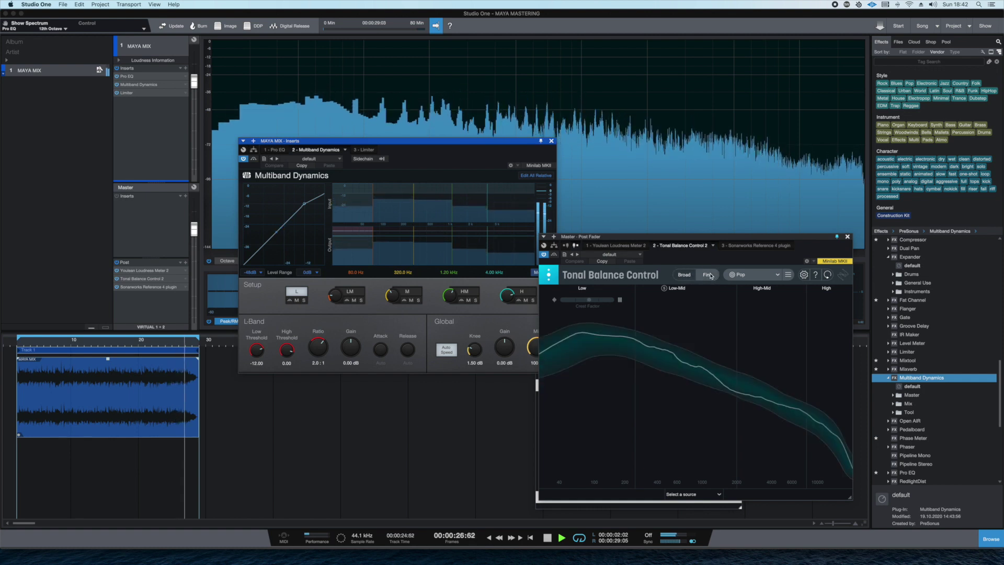
key("space")
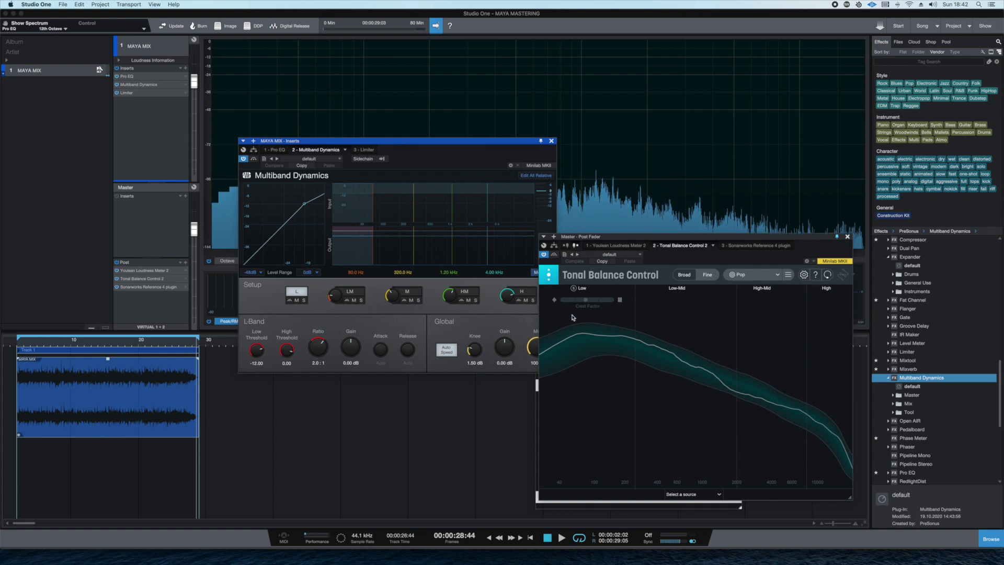
Set the crossover between the L and LM bands to 150 Hz and the L band's Low Threshold to about -21.18 during playback.
left_click(354, 273)
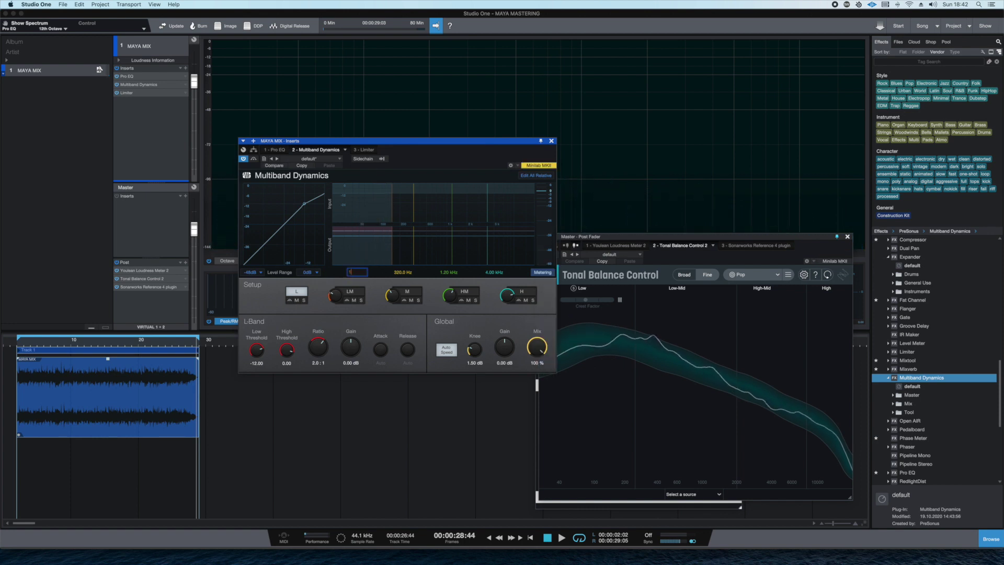
key("space")
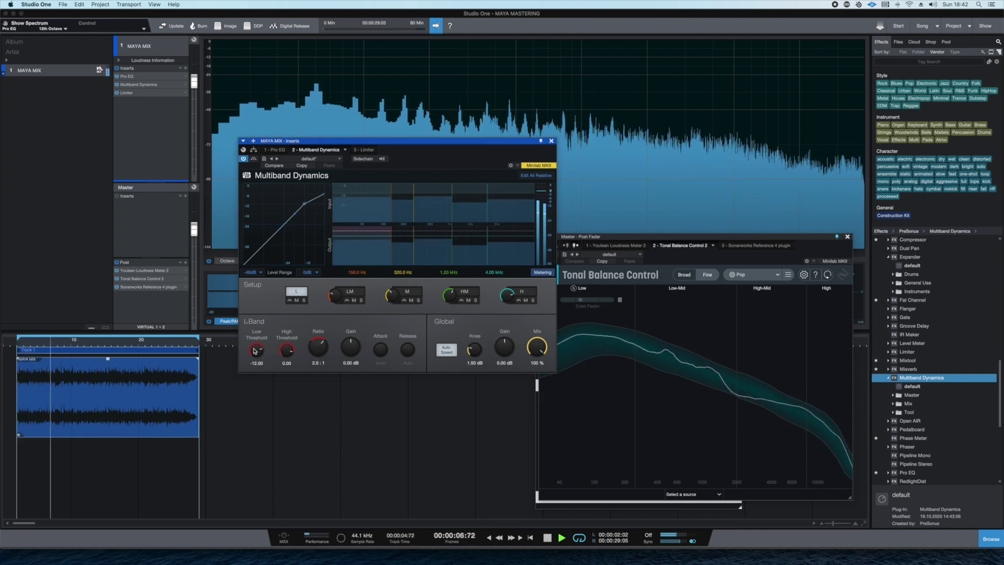
left_click_drag(256, 350, 251, 354)
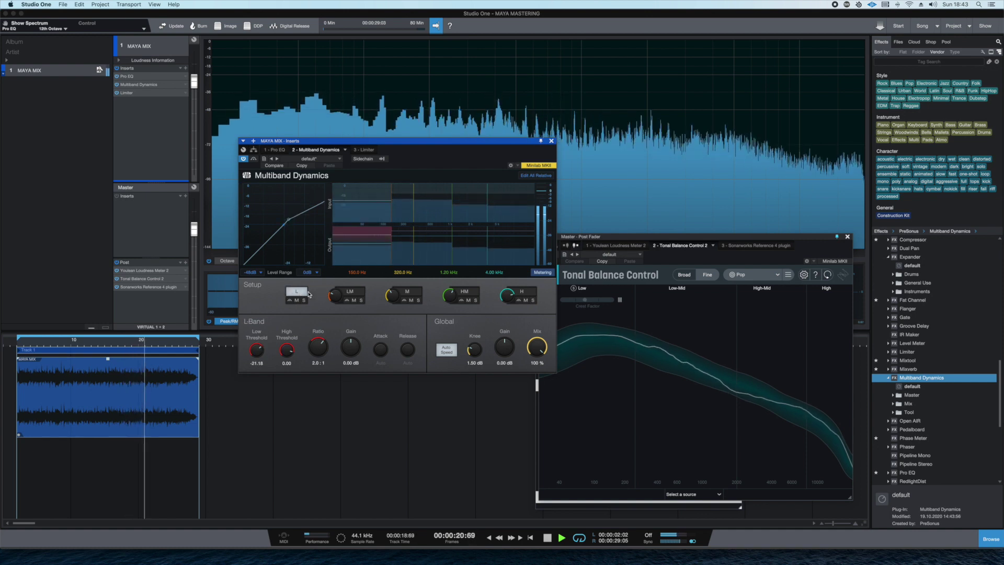
Check the HM and H bands, and set the L band's Low Threshold to about -16.9 and High Threshold to about -7.02.
left_click(464, 291)
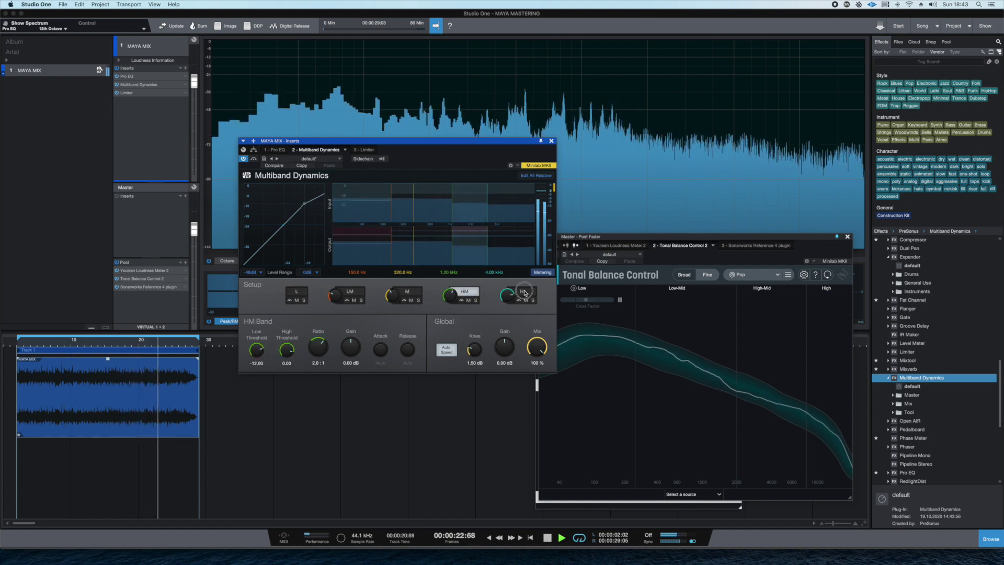
left_click(524, 294)
left_click(297, 292)
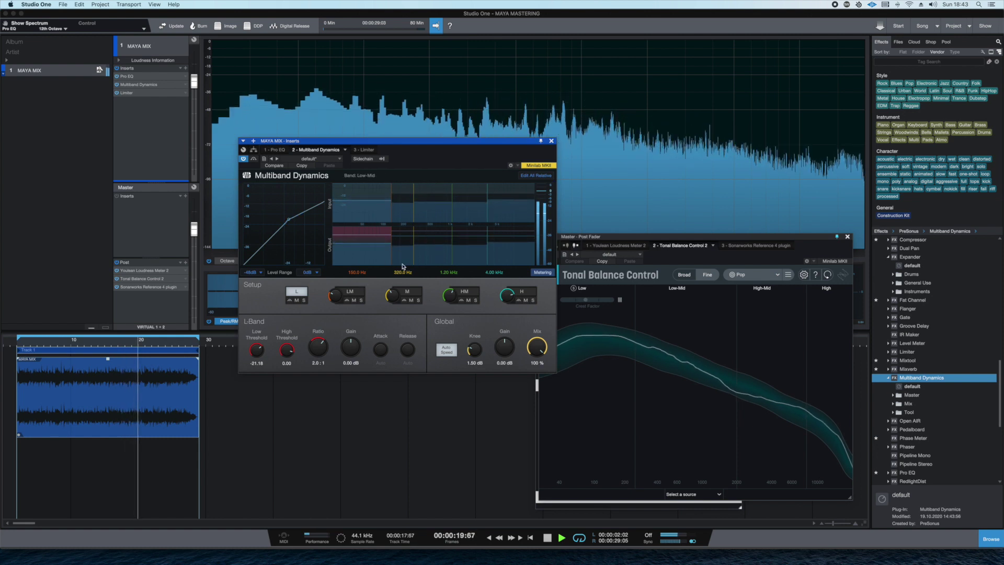
left_click_drag(257, 348, 285, 352)
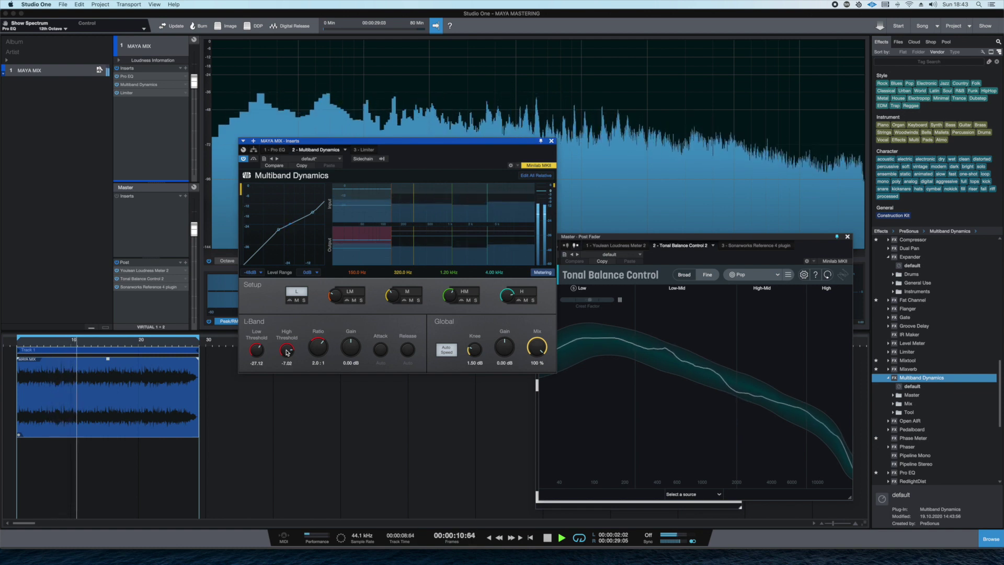
left_click_drag(257, 350, 257, 347)
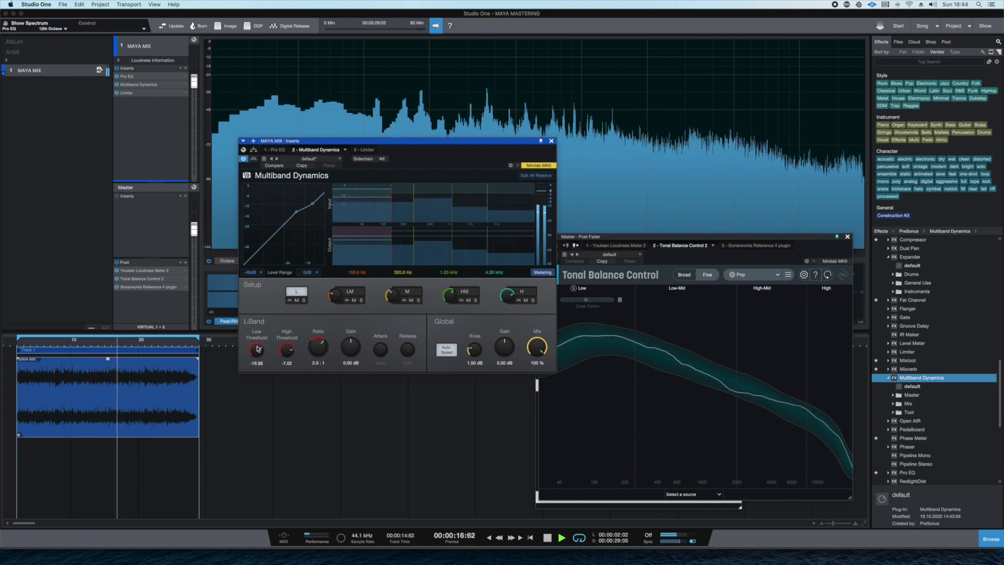
With the L band soloed, set its High Threshold to -1.00 and Low Threshold to about -17.40, ending with playback and solo off.
left_click(305, 301)
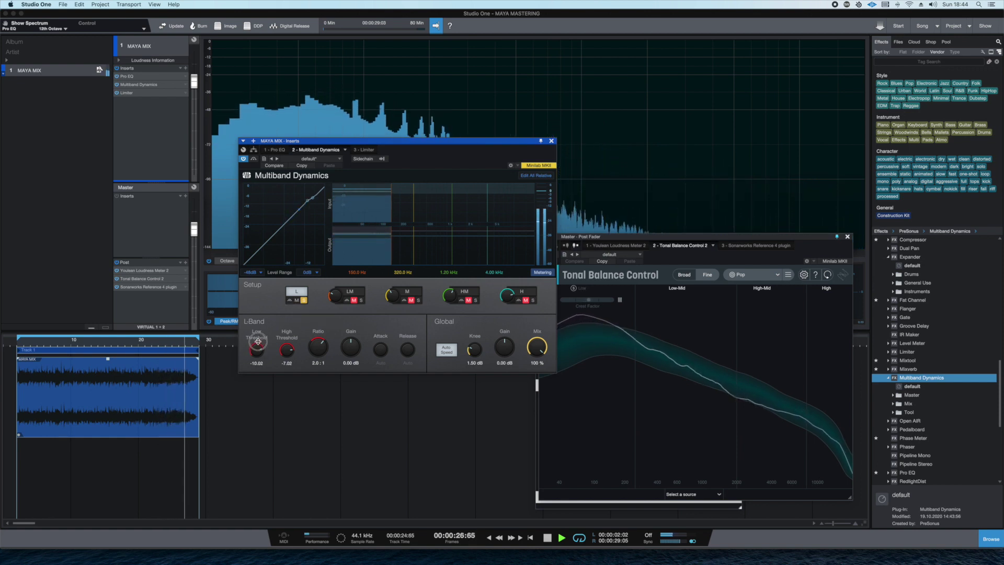
left_click_drag(259, 348, 260, 351)
left_click_drag(260, 355, 290, 350)
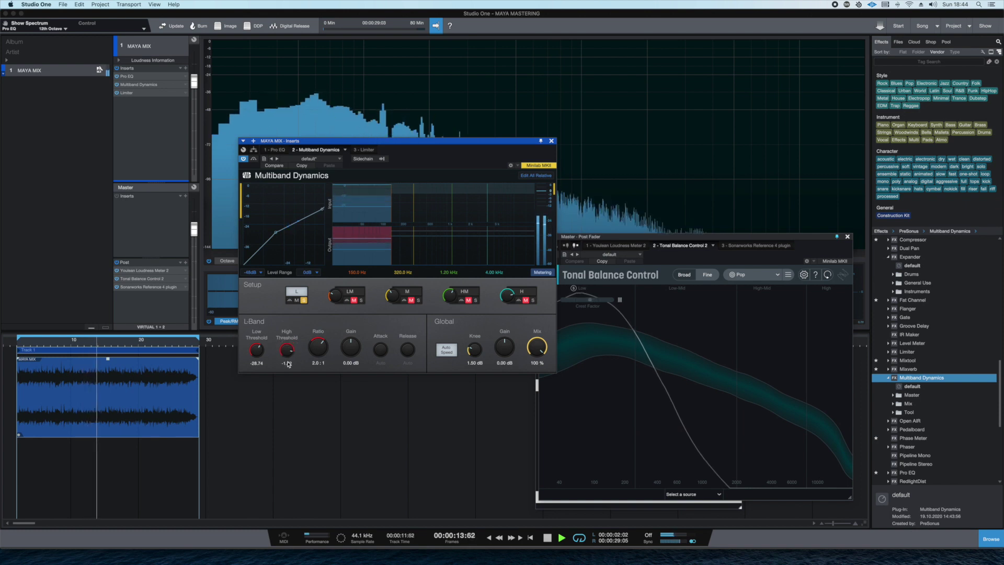
type("-1")
key("Return")
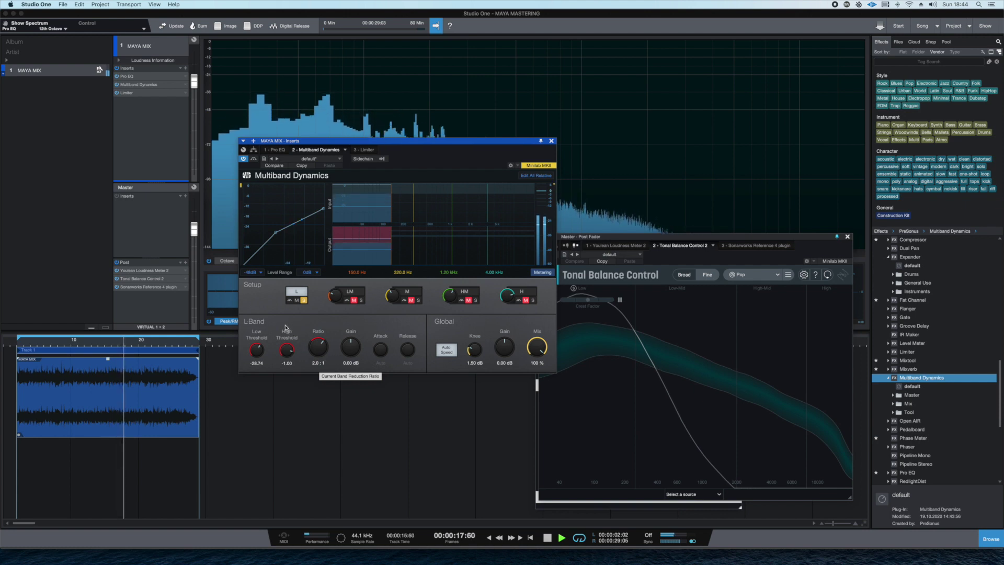
left_click_drag(257, 349, 257, 341)
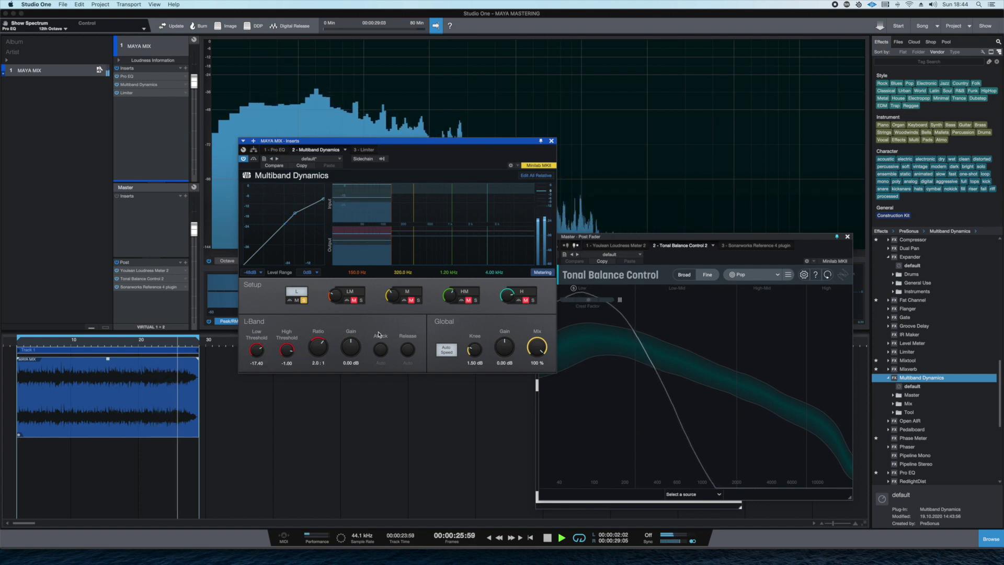
key("space")
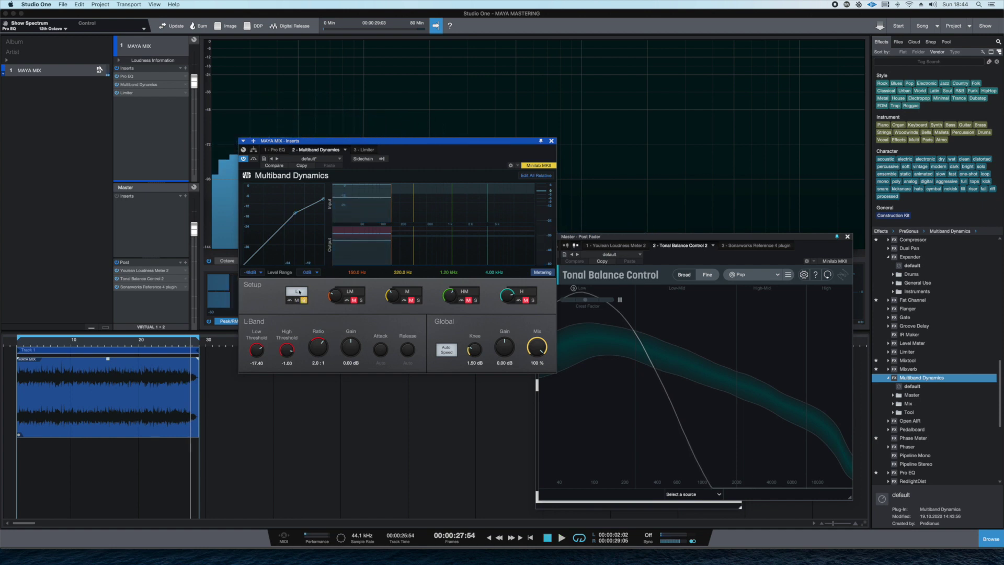
left_click(304, 301)
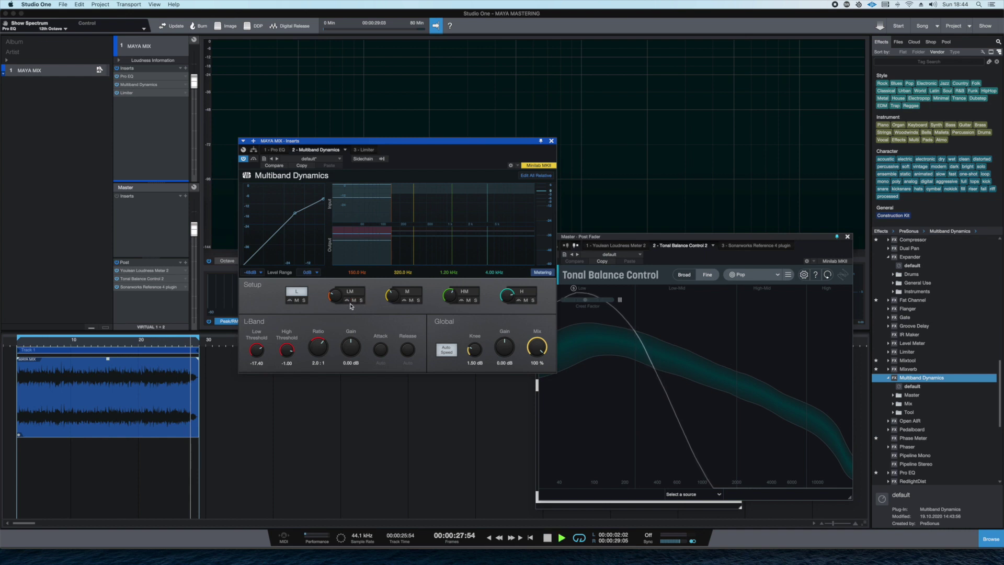
Toggle Auto Speed during playback, stop the song and leave Auto Speed off for manual attack and release control.
key("space")
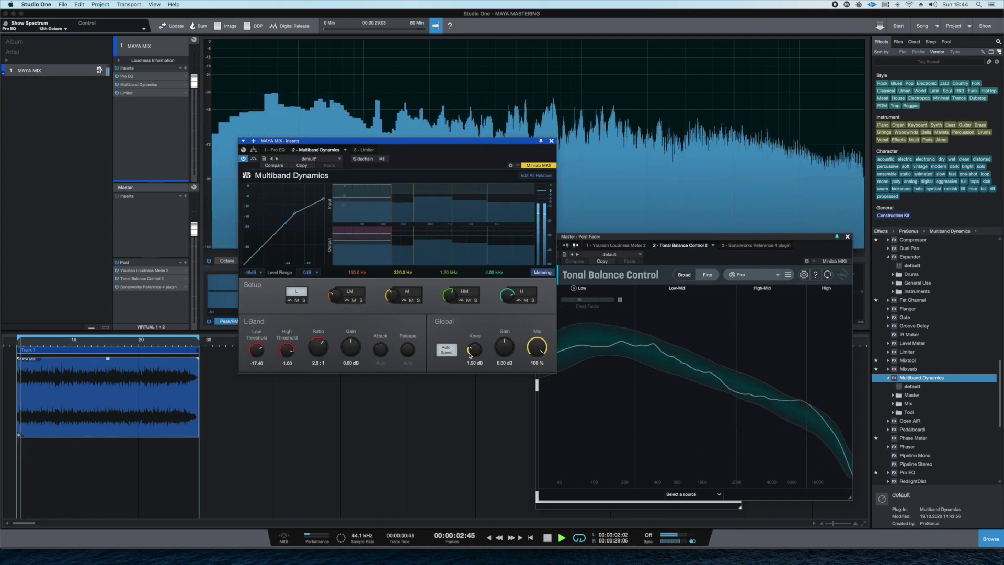
left_click(446, 352)
left_click(446, 352)
key("space")
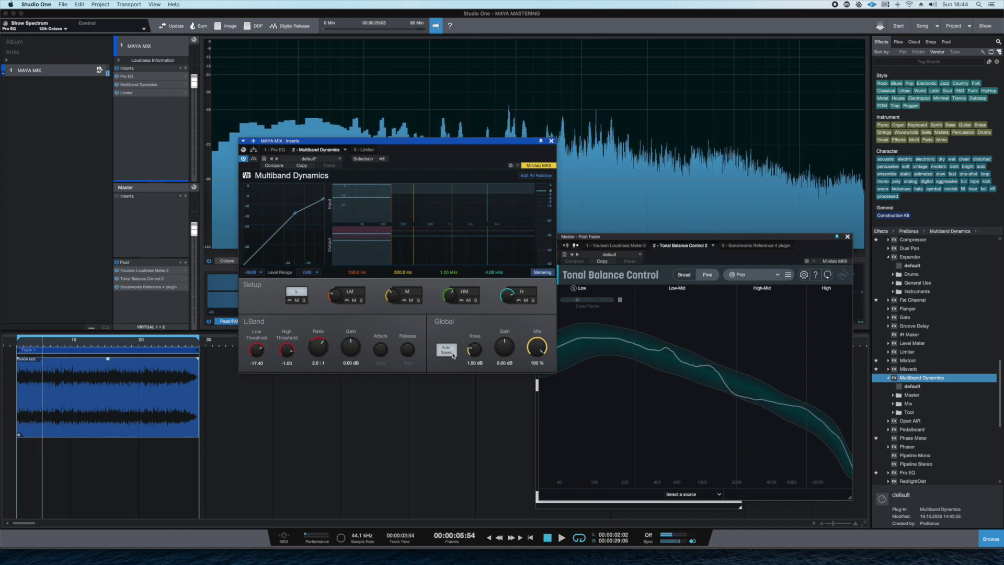
left_click(446, 353)
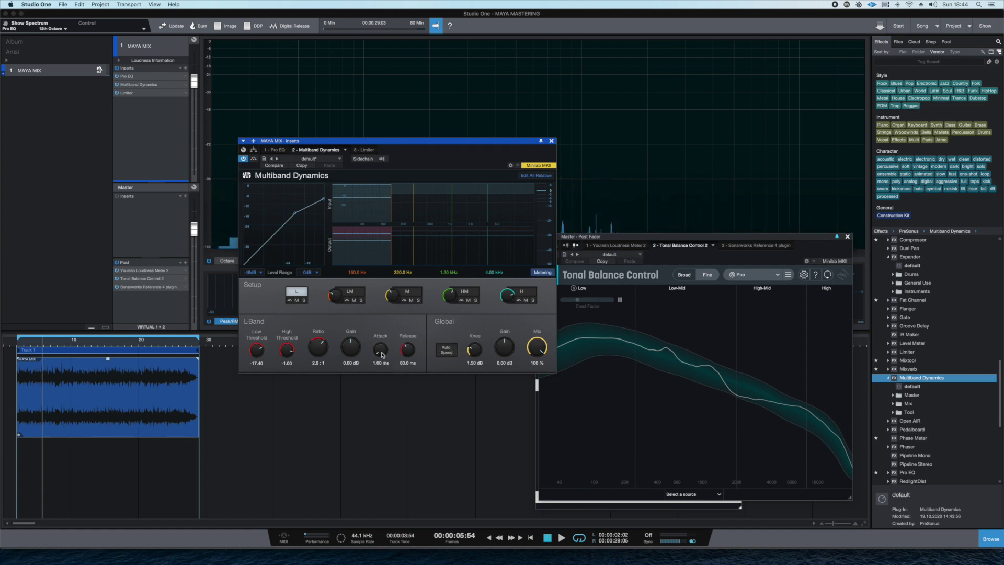
Set the L band's attack to about 41.7 ms, release to about 125.5 ms and Low Threshold to about -20.10 during playback.
key("space")
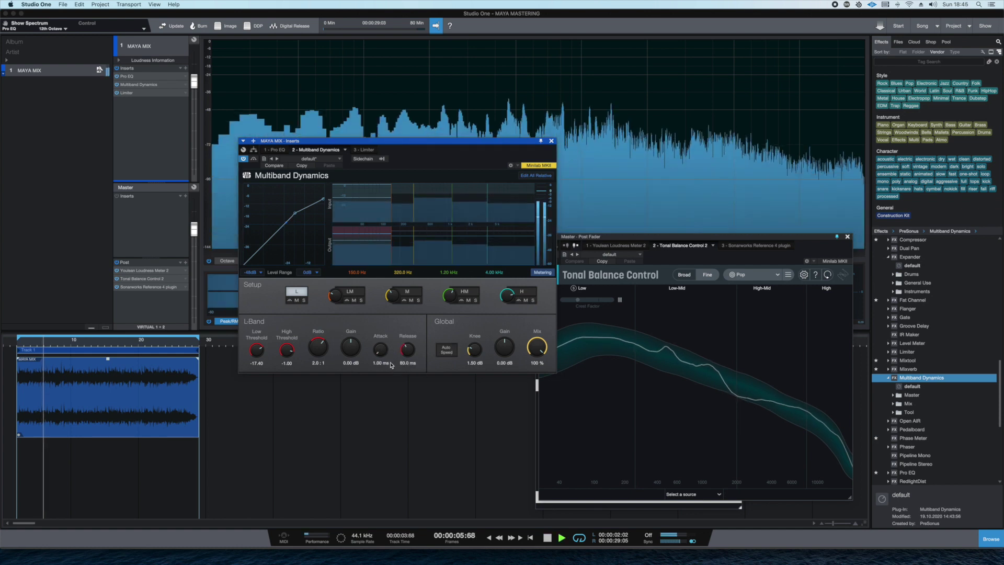
left_click_drag(382, 350, 410, 339)
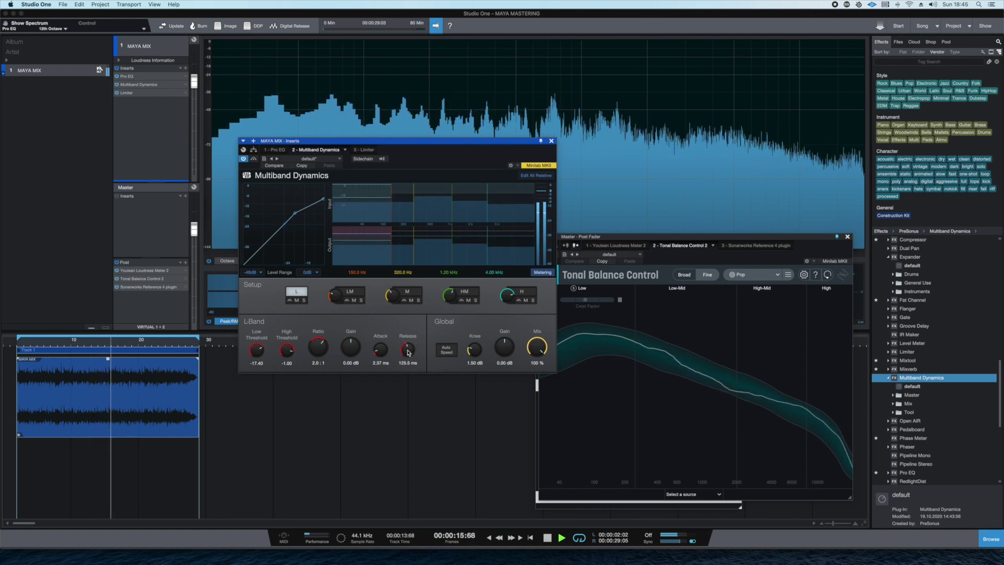
left_click_drag(387, 357, 381, 333)
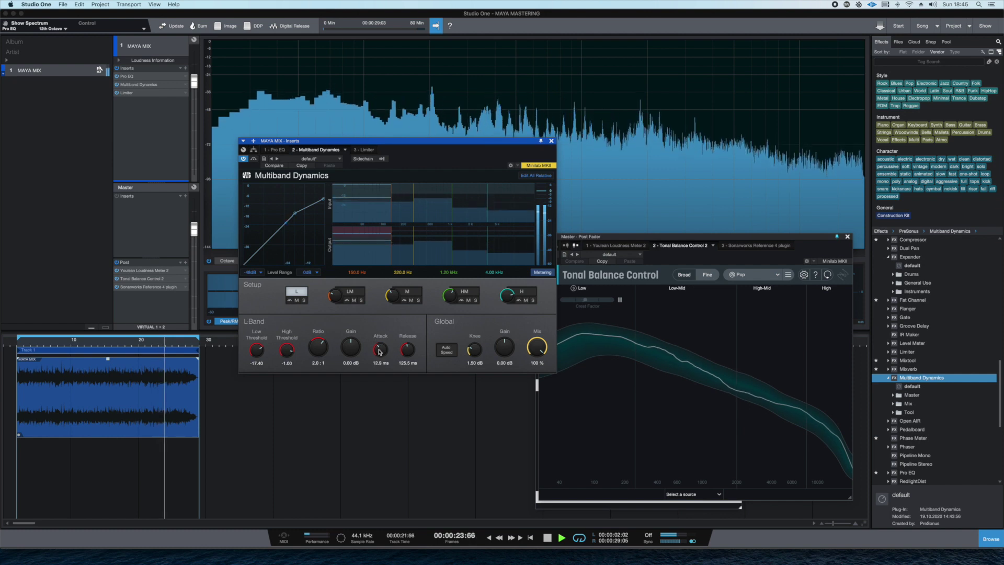
left_click_drag(380, 354, 381, 341)
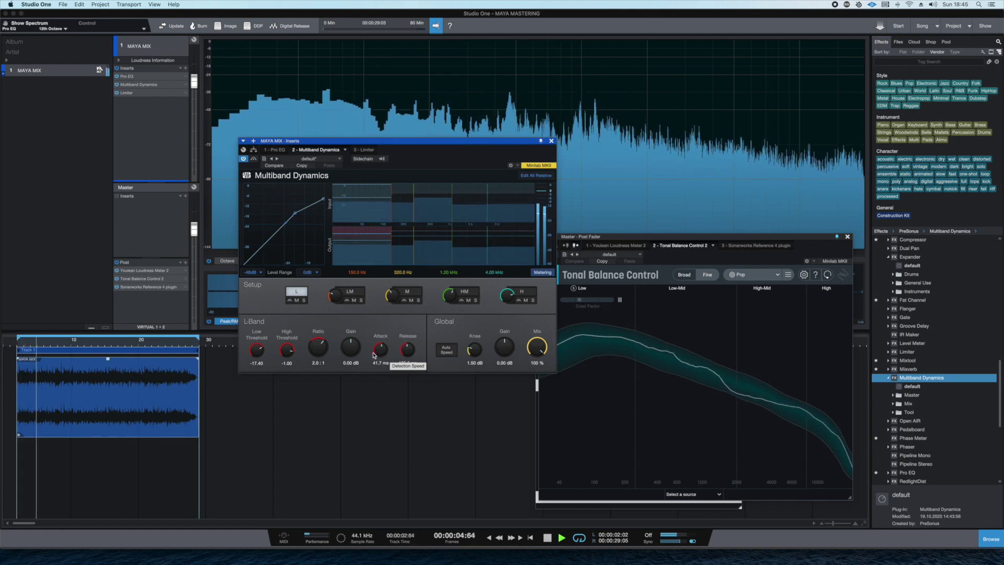
left_click_drag(256, 352, 256, 352)
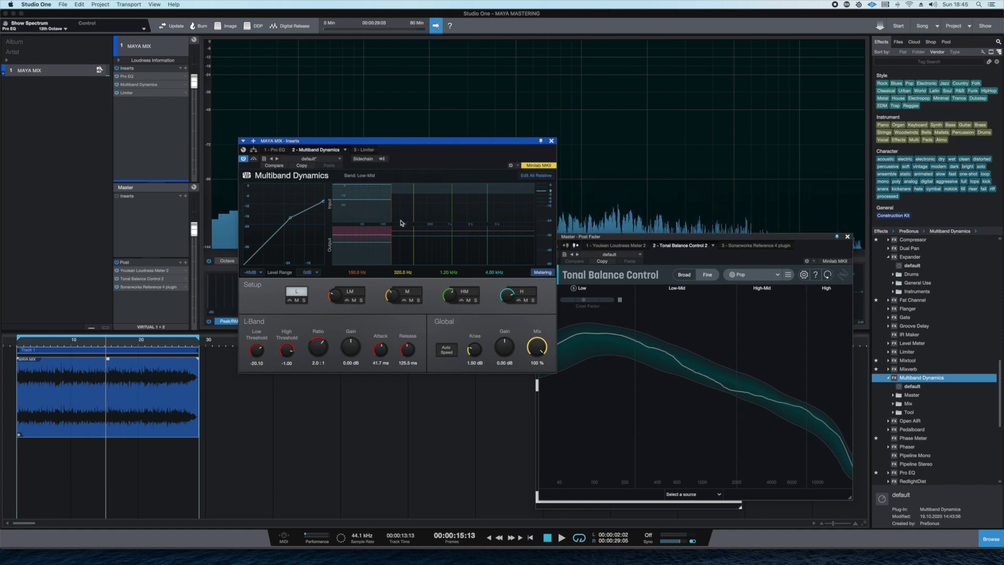
Compare the song with Multiband Dynamics bypassed and active during playback, leaving the effect active and playback stopped.
left_click(244, 159)
key("space")
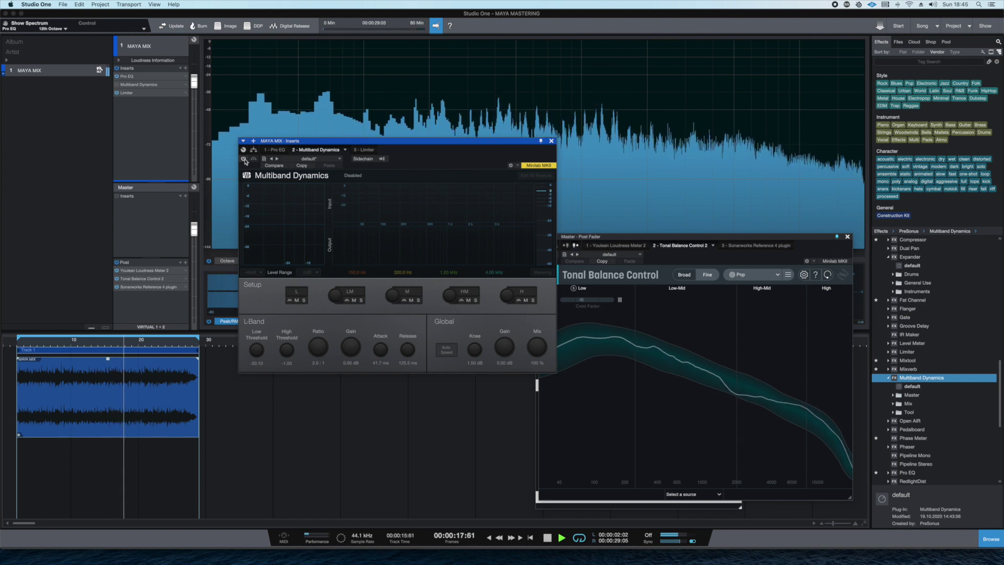
left_click(244, 159)
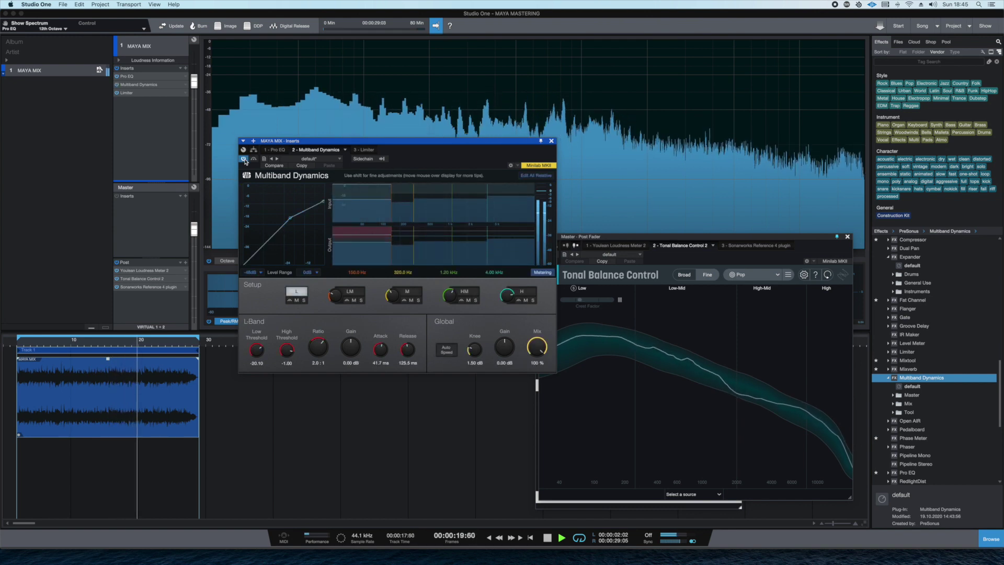
left_click(244, 159)
left_click(243, 159)
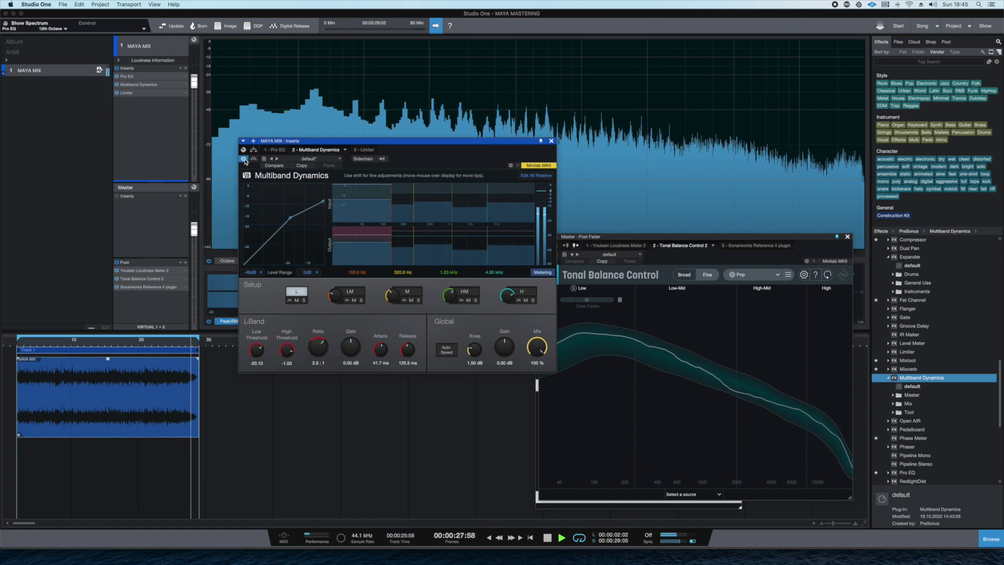
key("space")
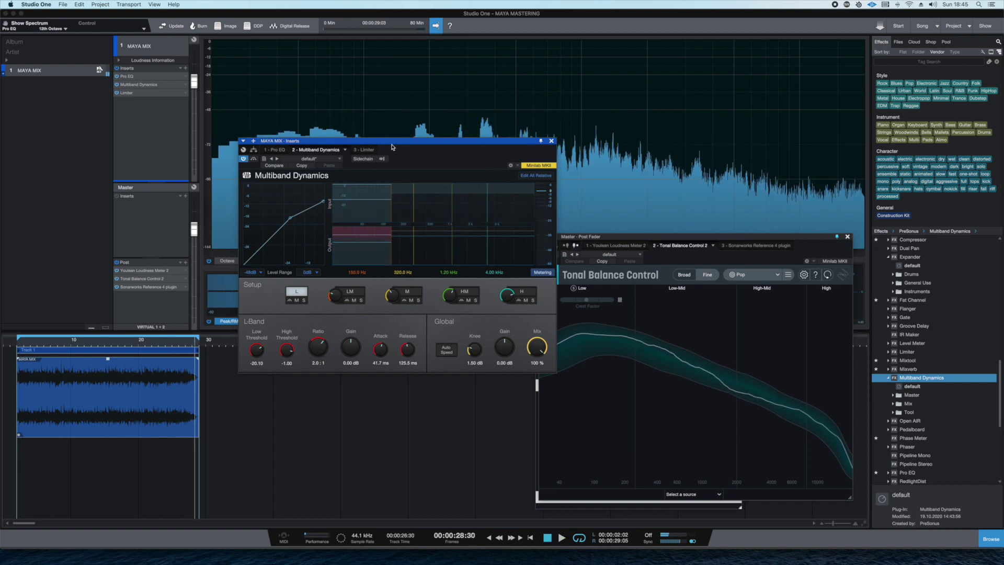
Close Multiband Dynamics, play the song and place the Tonal Balance Control window beside the Youlean Loudness Meter.
left_click(552, 141)
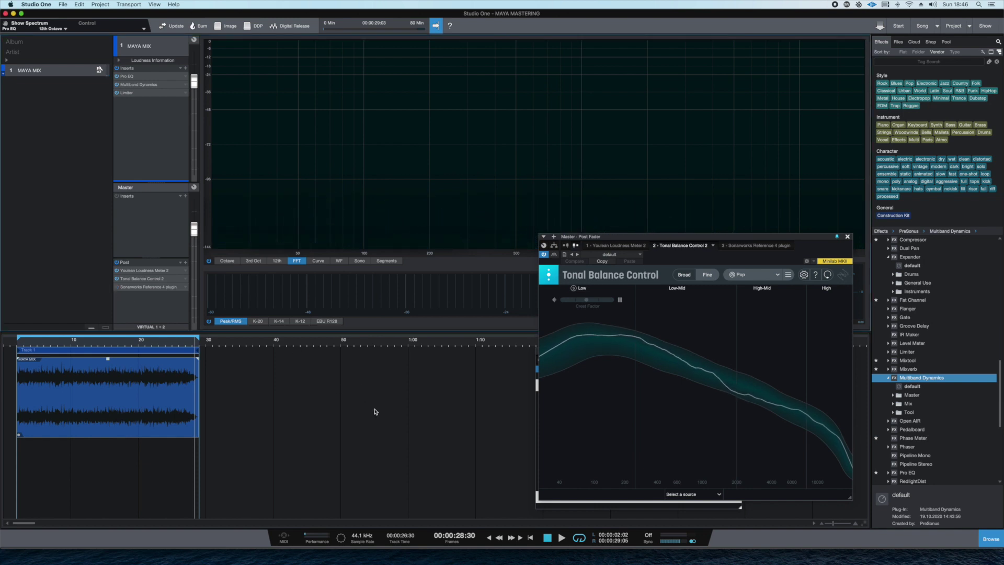
key("space")
left_click_drag(673, 240, 319, 200)
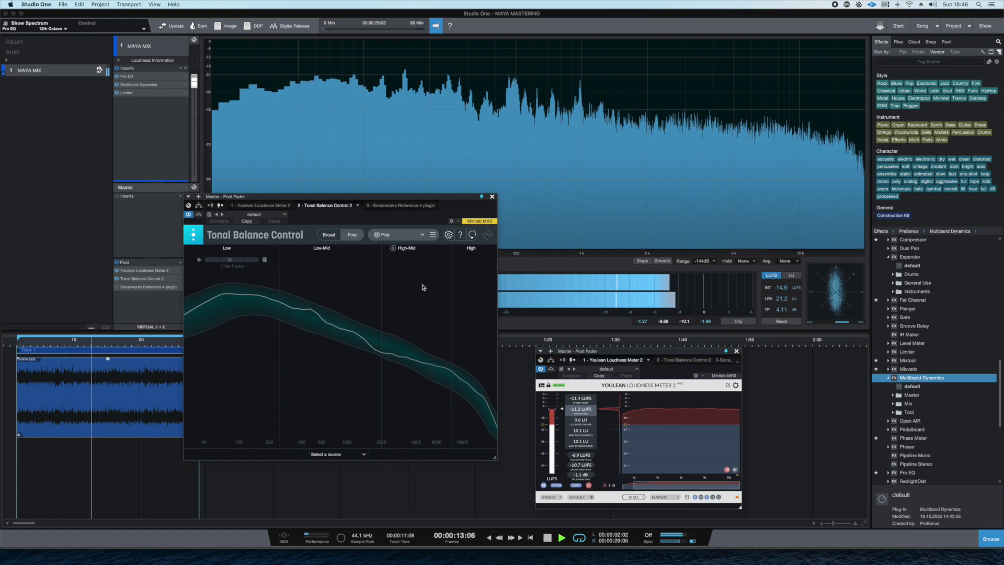
left_click_drag(439, 196, 456, 349)
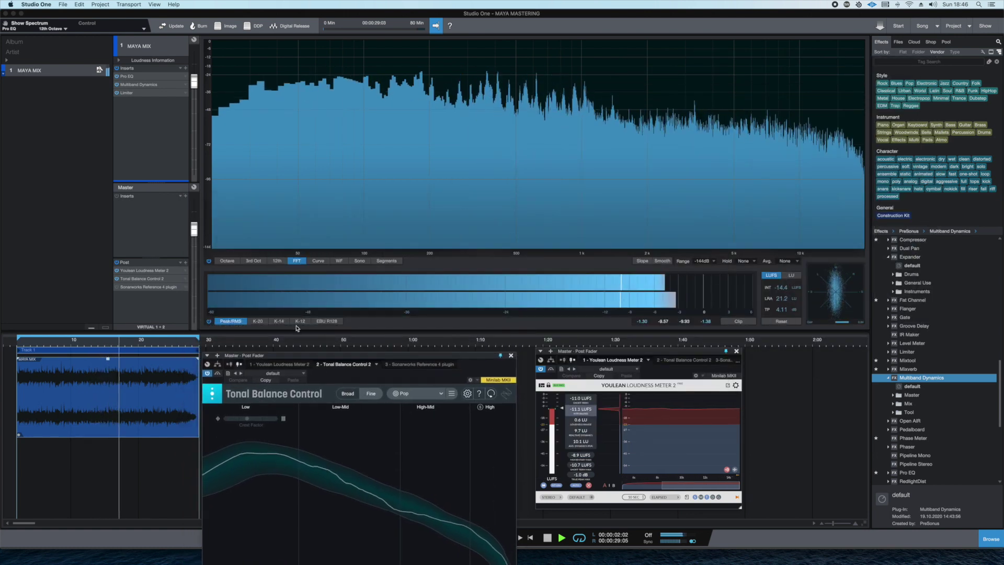
Switch the project's level meter to K-14, stop playback and move Tonal Balance Control up so its whole graph shows.
left_click(279, 321)
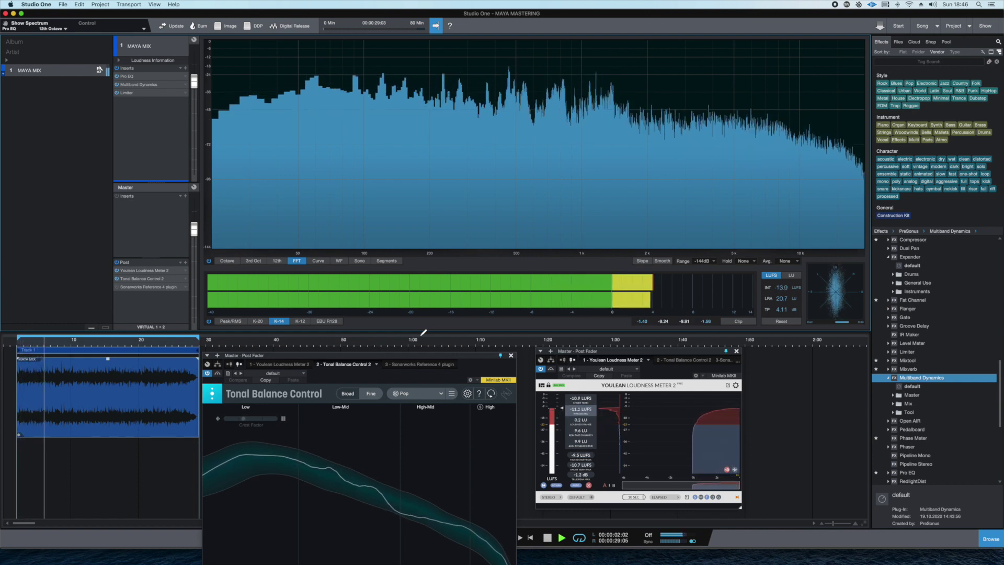
key("space")
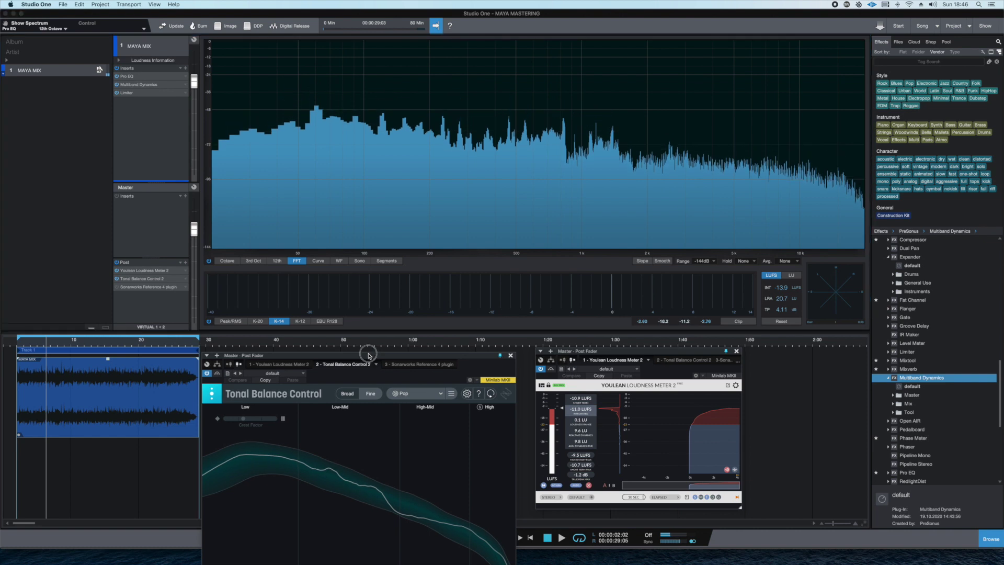
left_click_drag(365, 355, 368, 299)
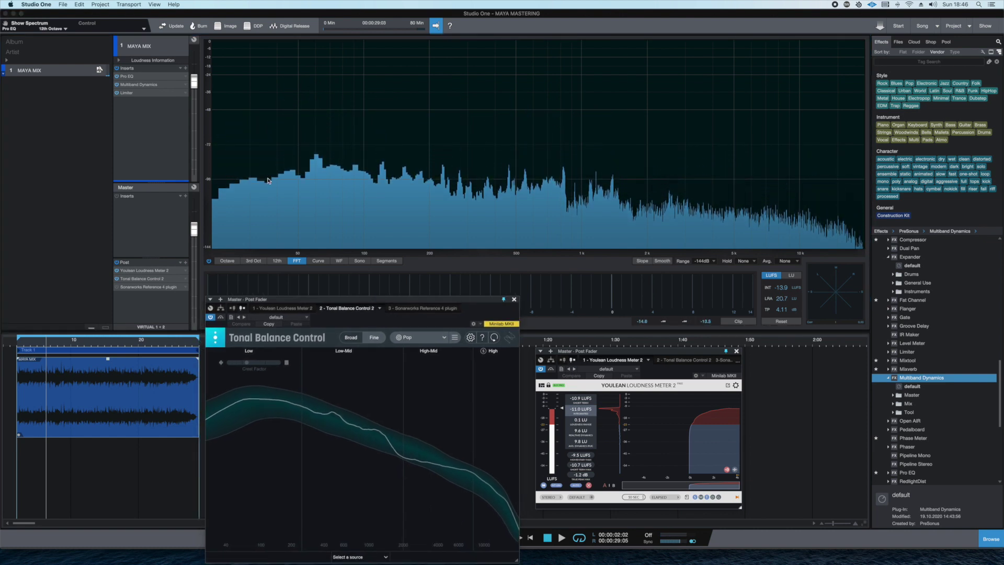
Set the Limiter's Gain to 5.22 during playback, and close Tonal Balance Control to clear the view of the level meter.
left_click(130, 94)
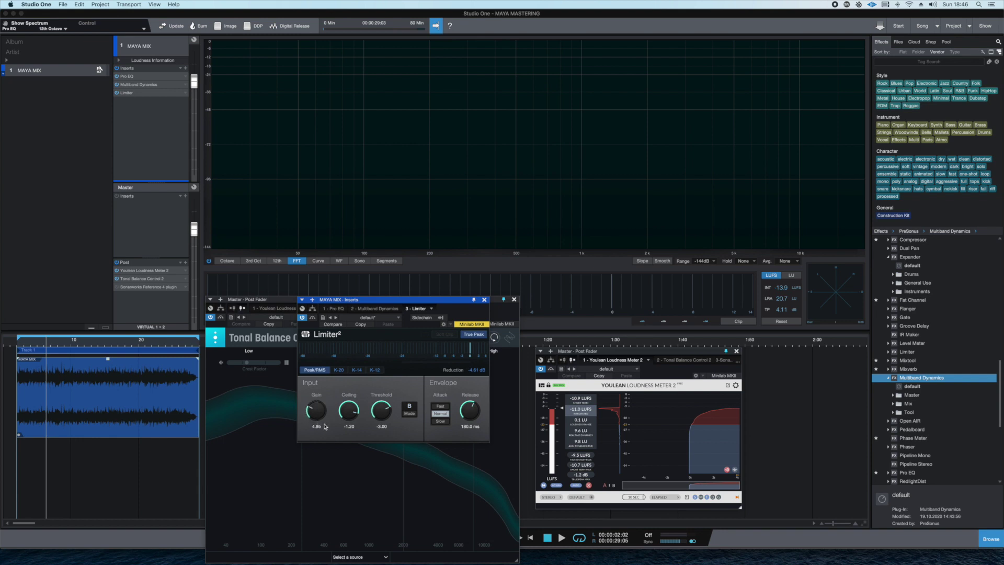
key("space")
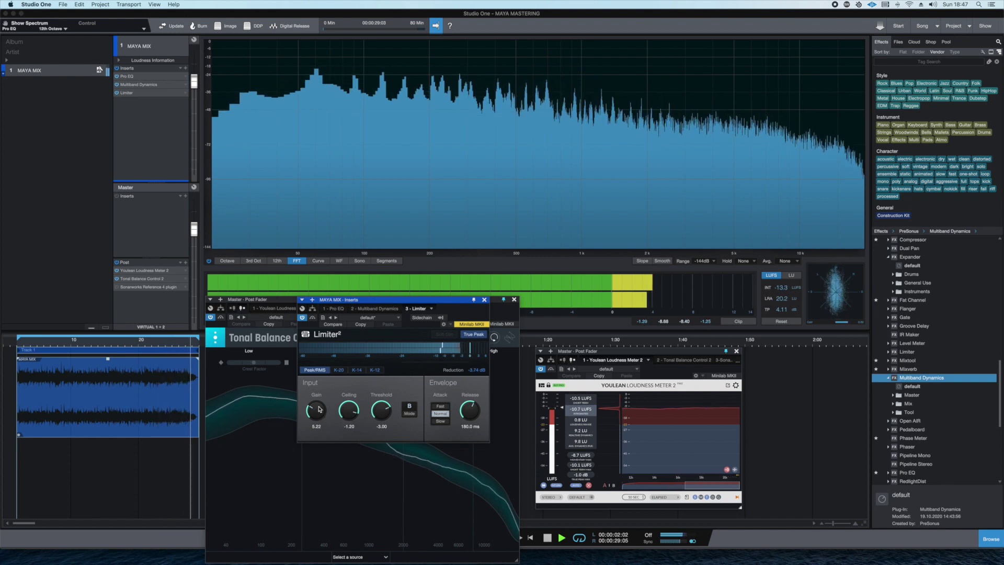
left_click(514, 299)
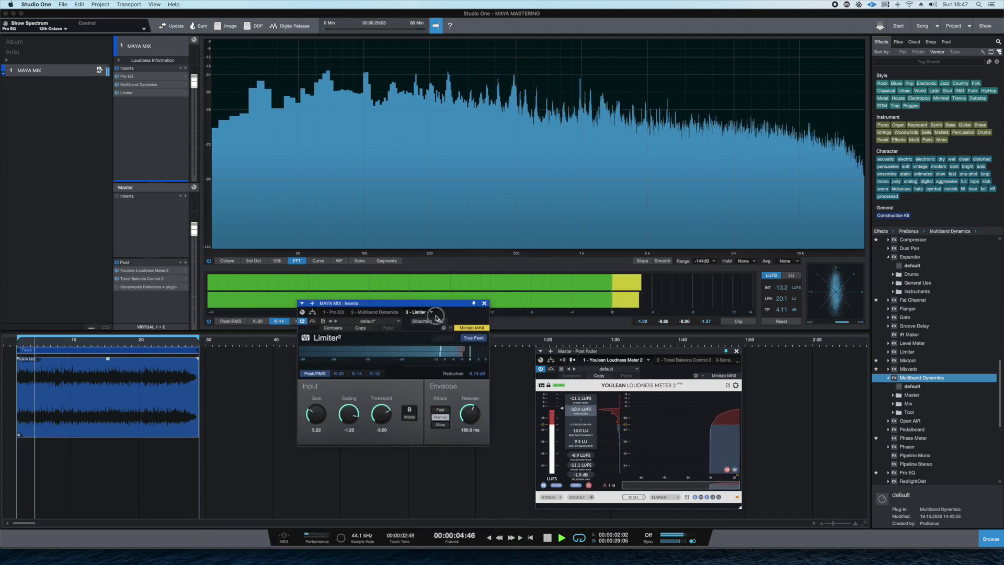
left_click_drag(447, 300, 442, 343)
Compare the Peak/RMS and K-14 scales on the level meter, play the song on K-14 and stop it.
left_click(231, 321)
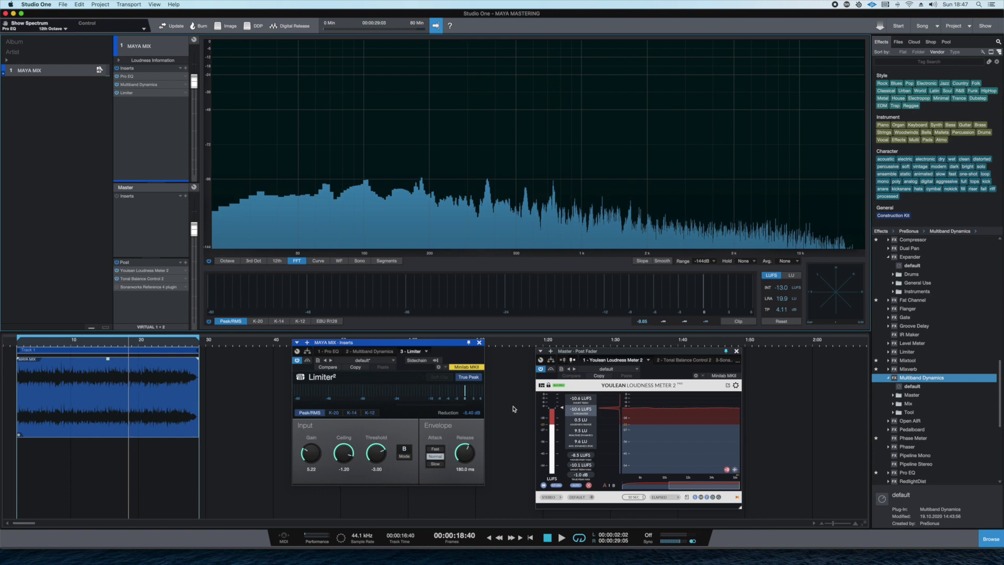
left_click_drag(438, 362, 438, 364)
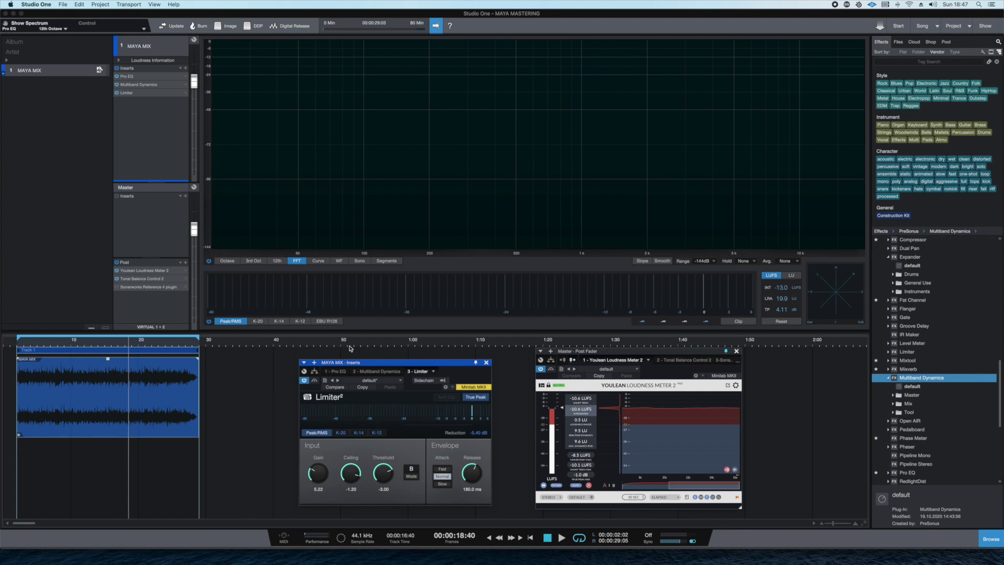
left_click(279, 321)
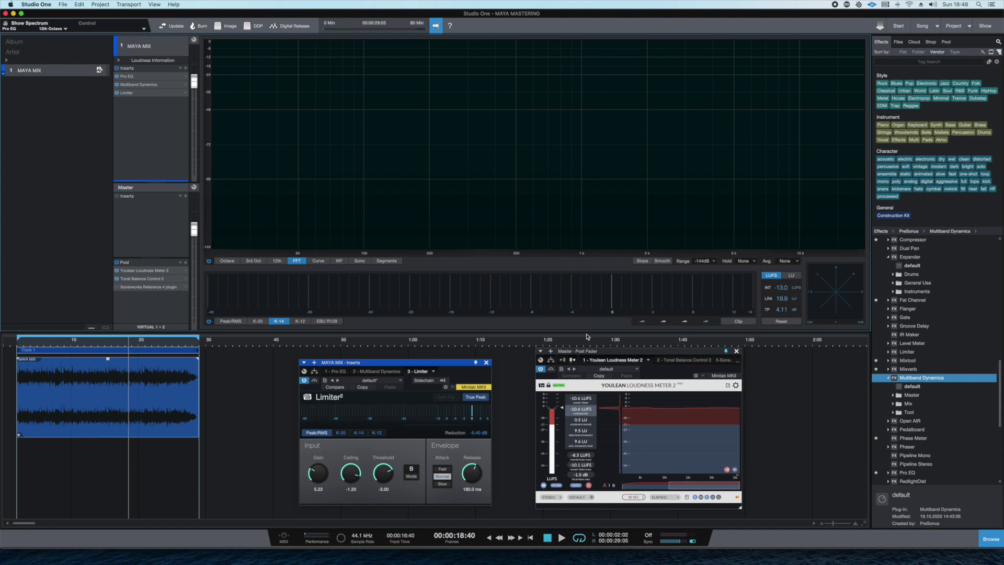
key("space")
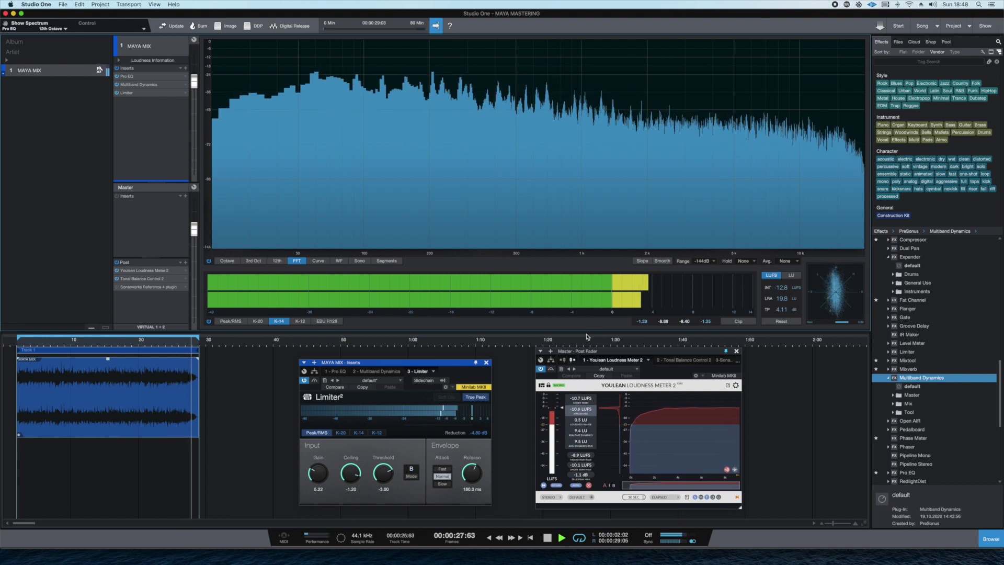
key("space")
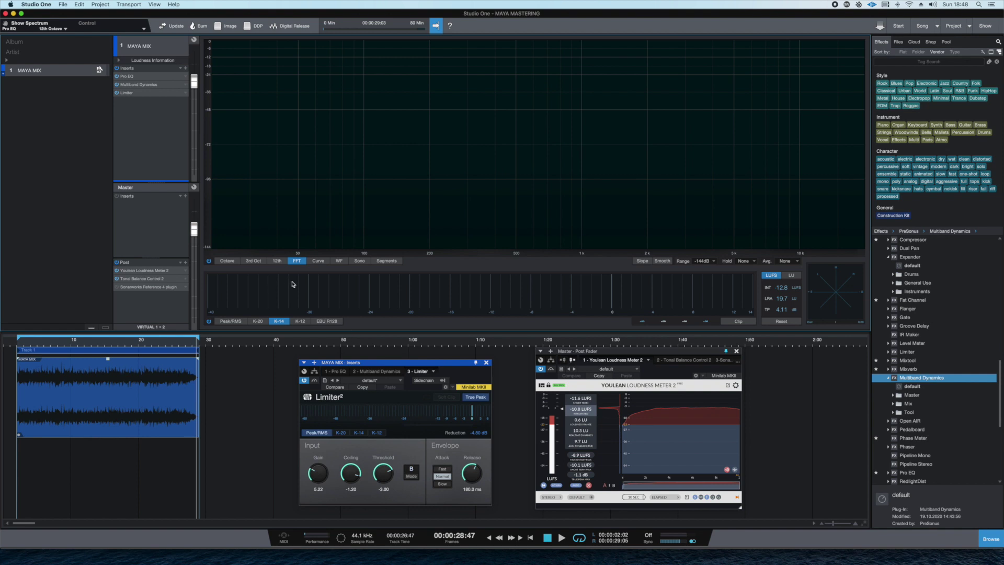
Open the Digital Release settings and examine the available file formats and the MP3 bitrate options.
left_click(297, 30)
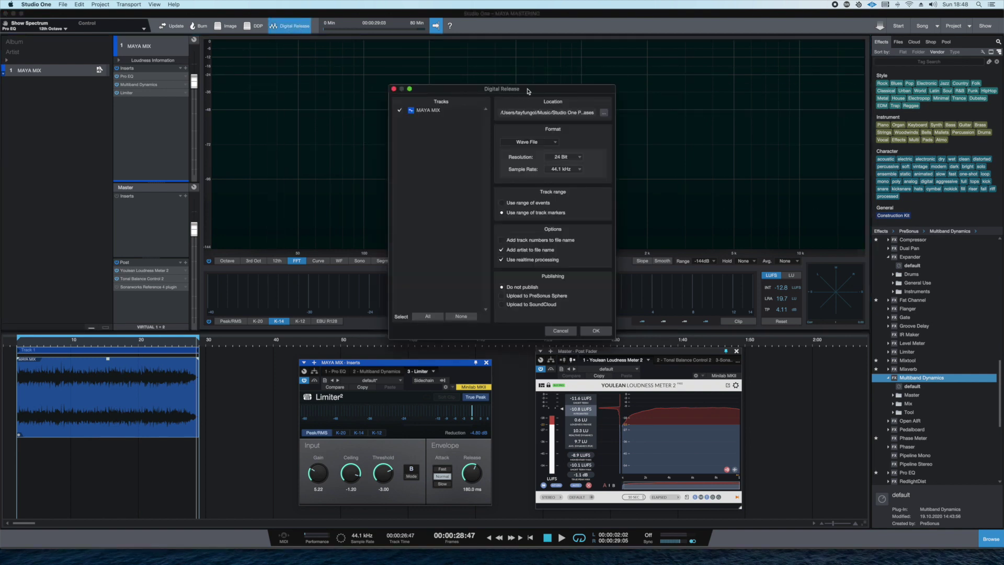
left_click_drag(527, 90, 448, 102)
left_click(479, 153)
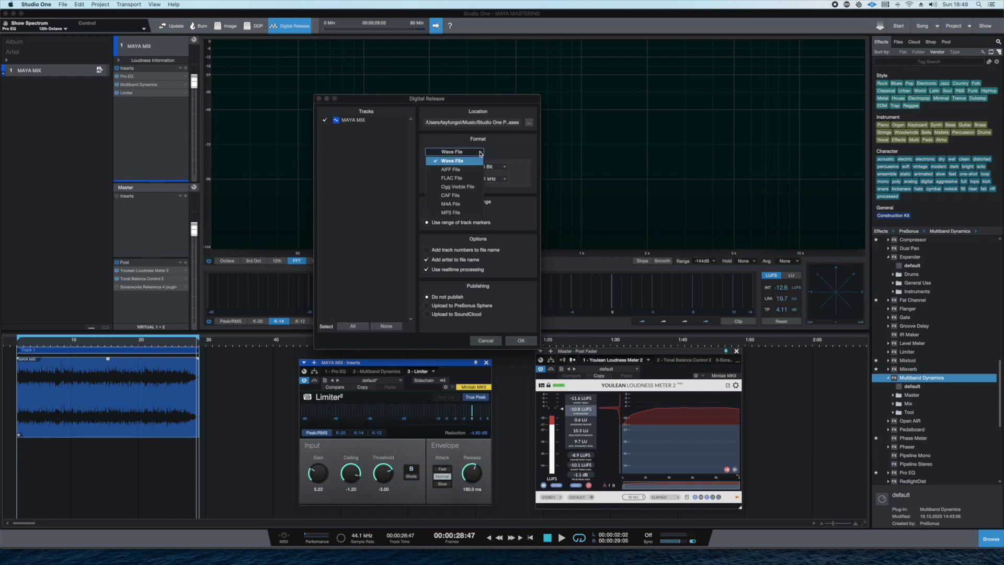
left_click(472, 159)
left_click(471, 152)
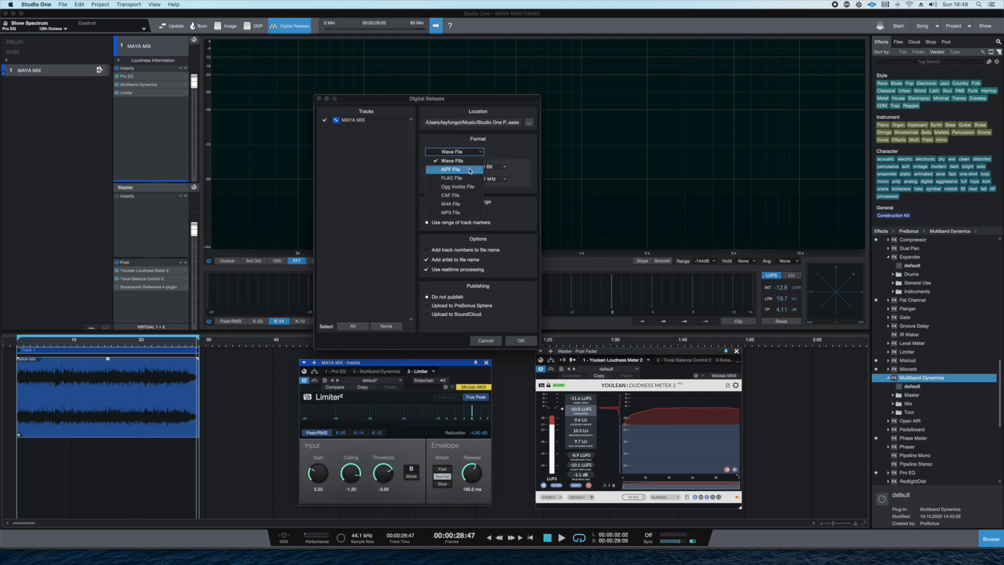
left_click(454, 212)
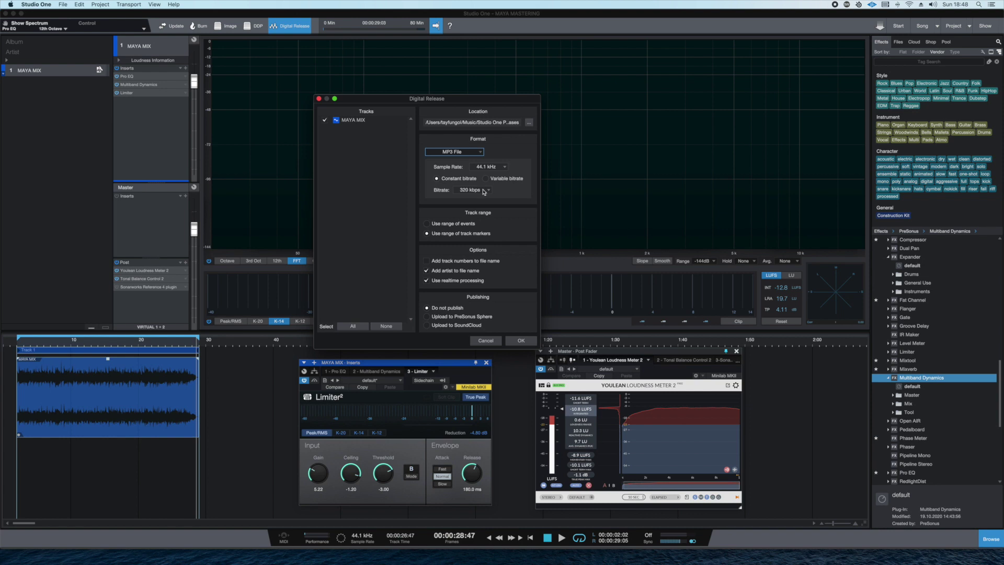
left_click(476, 191)
left_click(507, 217)
Return the release format to Wave File, review its resolution, sample rate and track range options, and cancel the release.
left_click(471, 152)
left_click(456, 161)
left_click(487, 167)
left_click(484, 178)
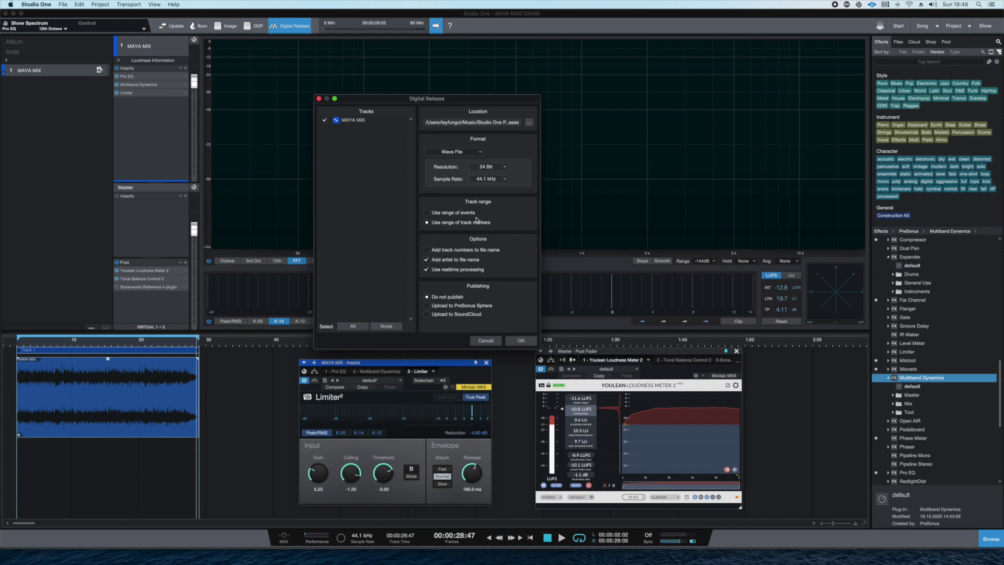
left_click(459, 223)
left_click(481, 341)
Move the loop start to 00:00:02:00 and give the MAYA MIX event a fade-in of about 33 ms.
left_click_drag(58, 341, 173, 372)
left_click(16, 522)
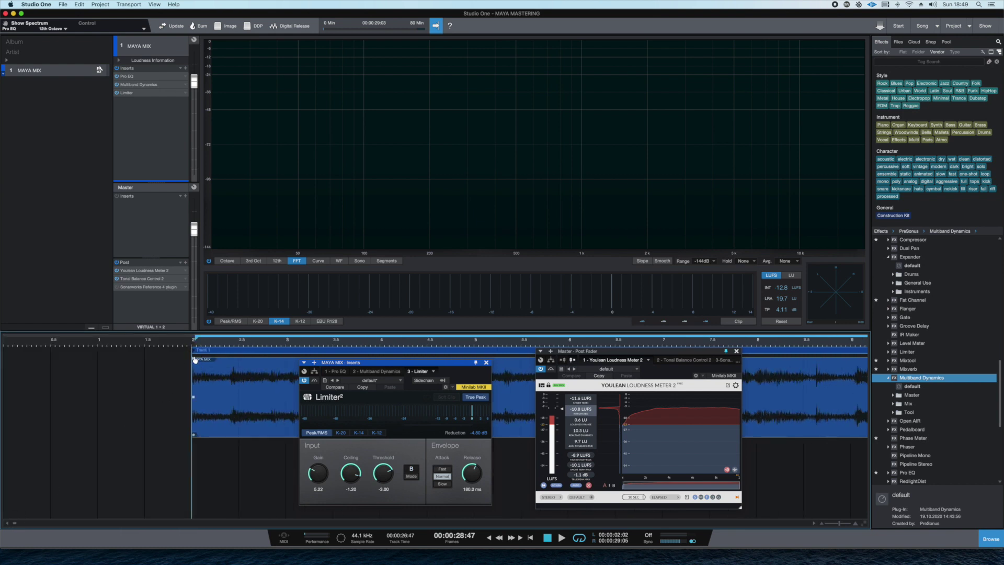
left_click(194, 336)
left_click_drag(194, 359, 196, 361)
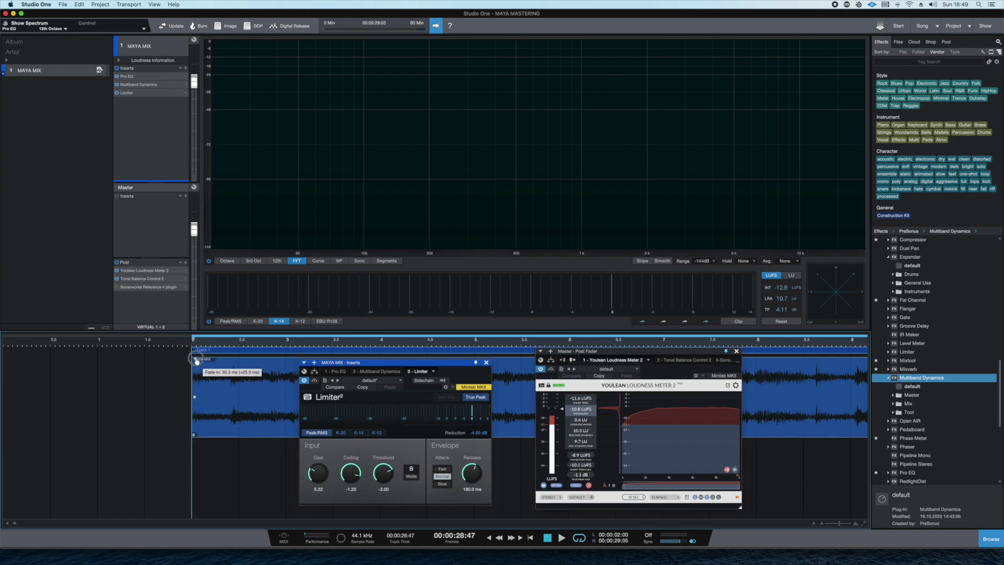
Add a short fade-out at the end of the MAYA MIX event.
mouse_move(16, 525)
left_mouse_down()
mouse_move(62, 524)
mouse_move(15, 523)
mouse_move(21, 517)
left_mouse_up()
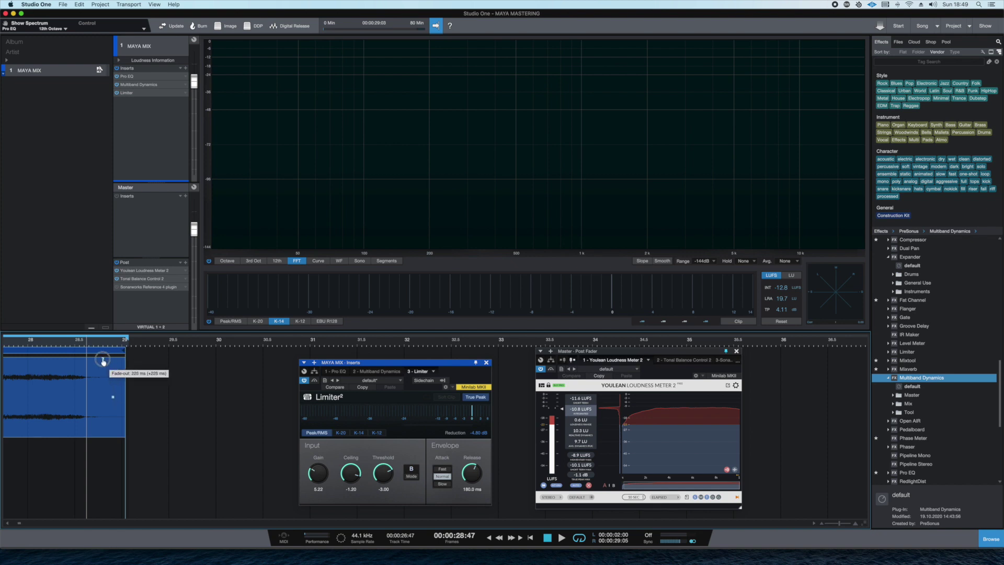
left_click_drag(169, 345, 178, 317)
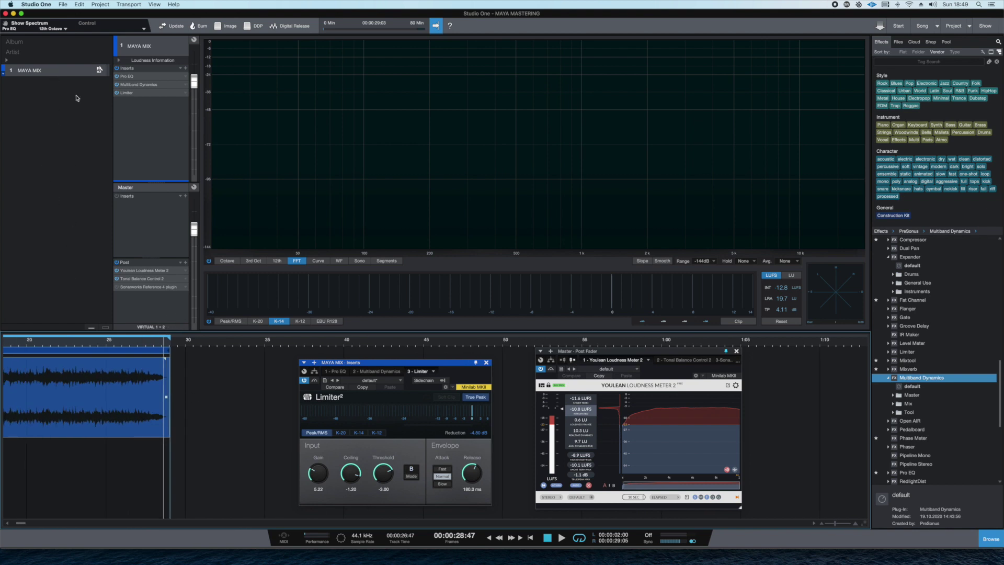
Expand the album's metadata fields to view entries such as EAN, Songwriter, Composer, Genre, Year and Artwork.
left_click(11, 44)
left_click(7, 61)
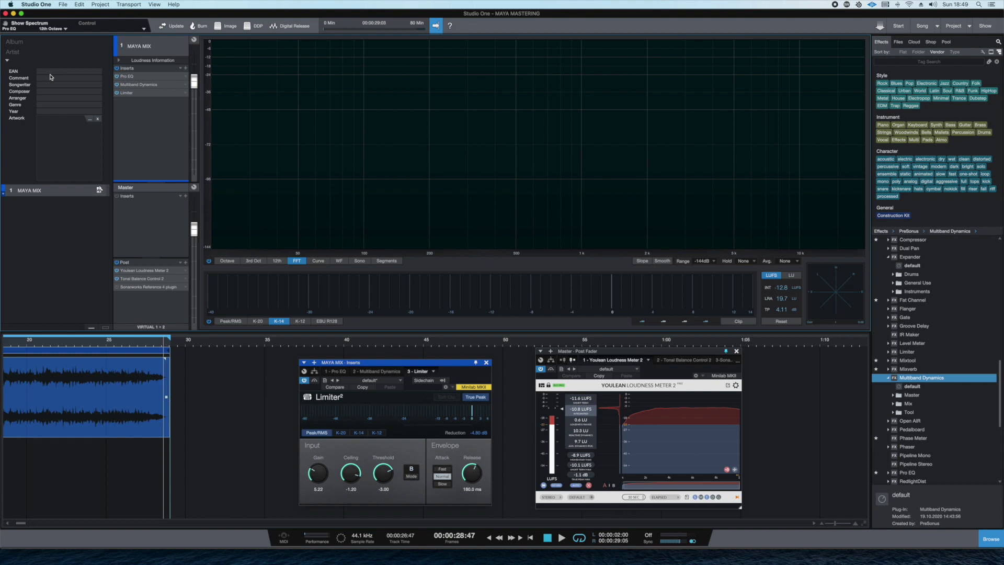
left_click(70, 129)
Expand MAYA MIX's Loudness Information and compare its Pre FX and Post FX loudness, true peak and RMS readings.
left_click(118, 61)
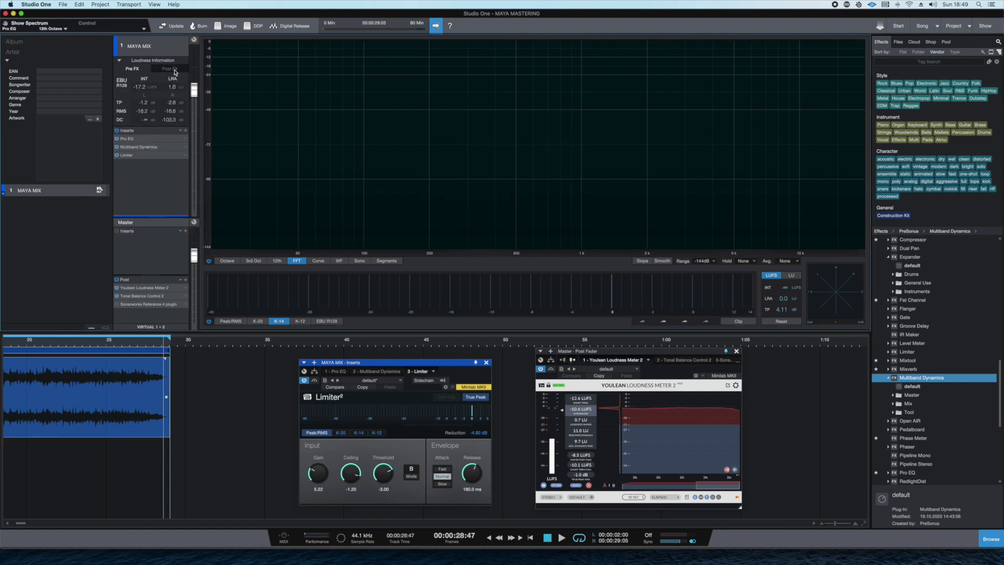
left_click(166, 70)
left_click(167, 71)
left_click(167, 71)
left_click(168, 71)
left_click(170, 69)
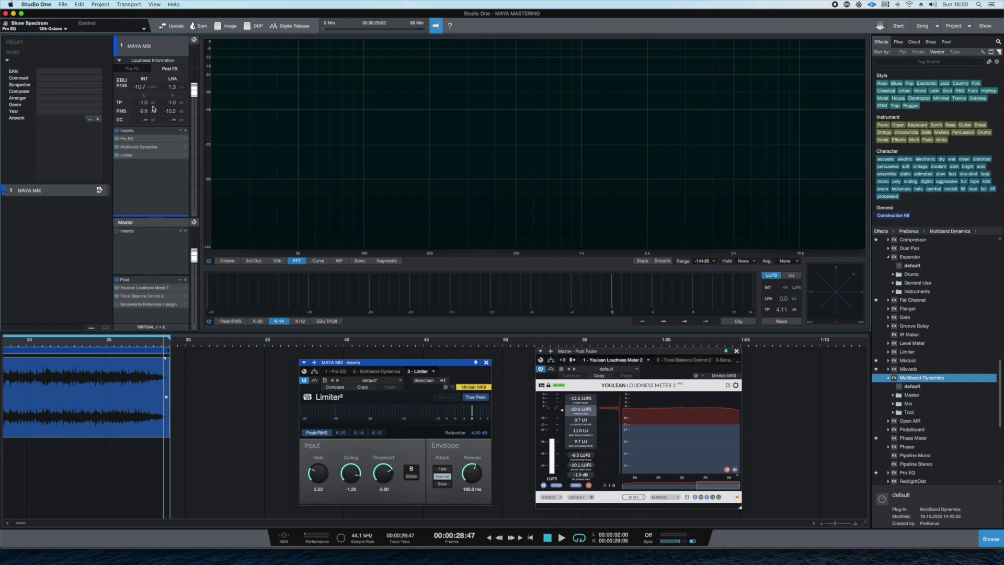
left_click(139, 69)
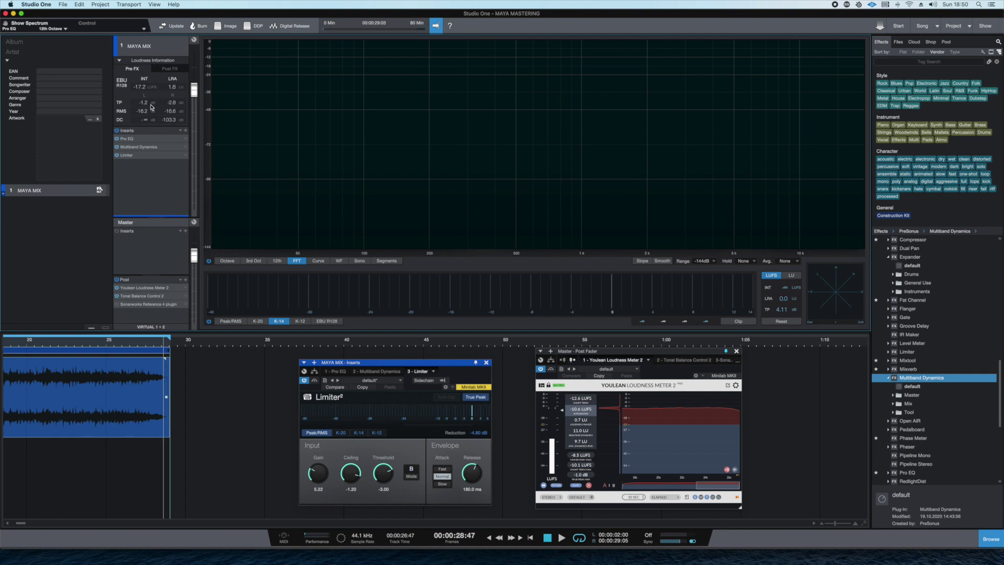
left_click(167, 70)
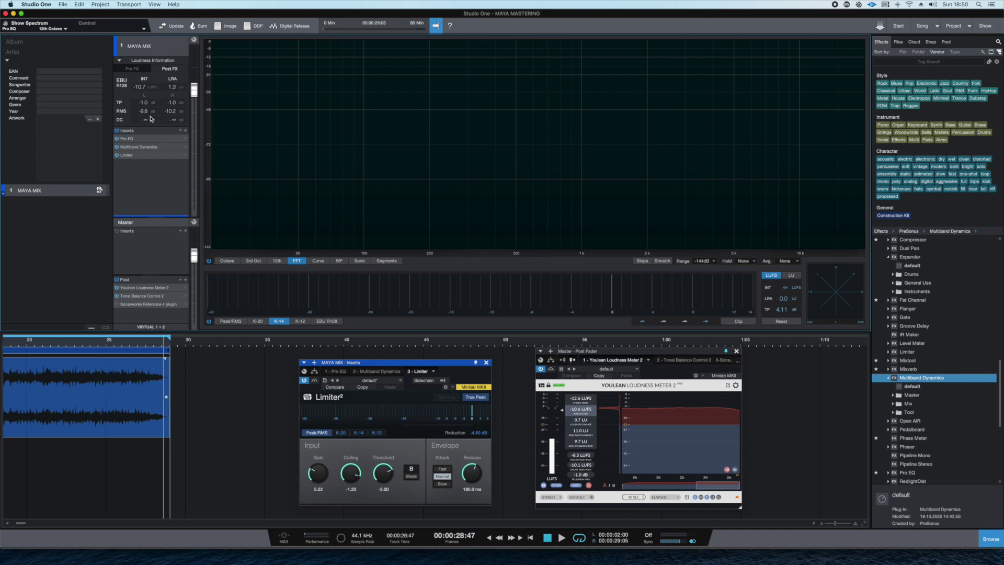
left_click(134, 71)
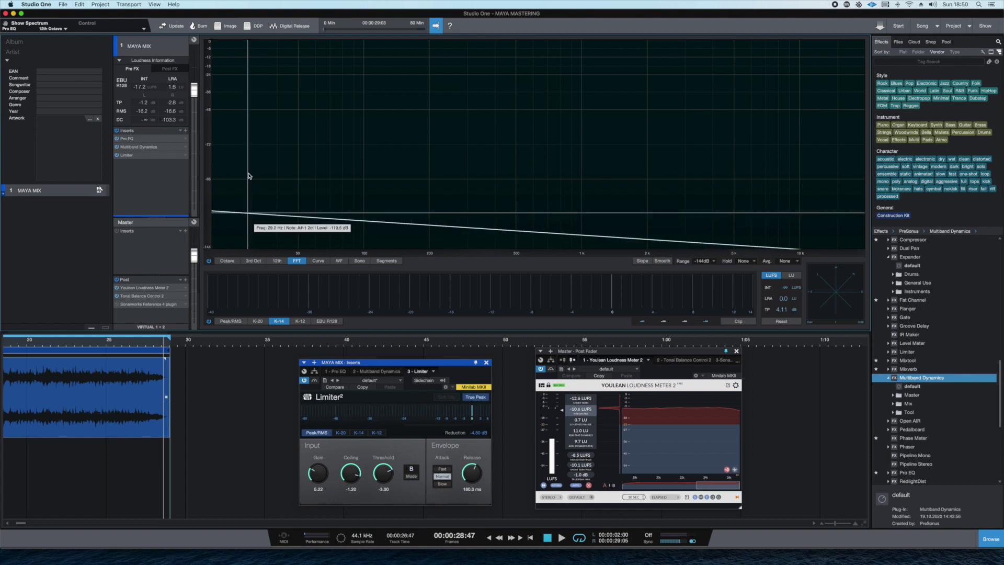
Export MAYA MIX as a digital release in 24 Bit, 44.1 kHz Wave format, using the track marker range and realtime processing without publishing.
left_click(288, 26)
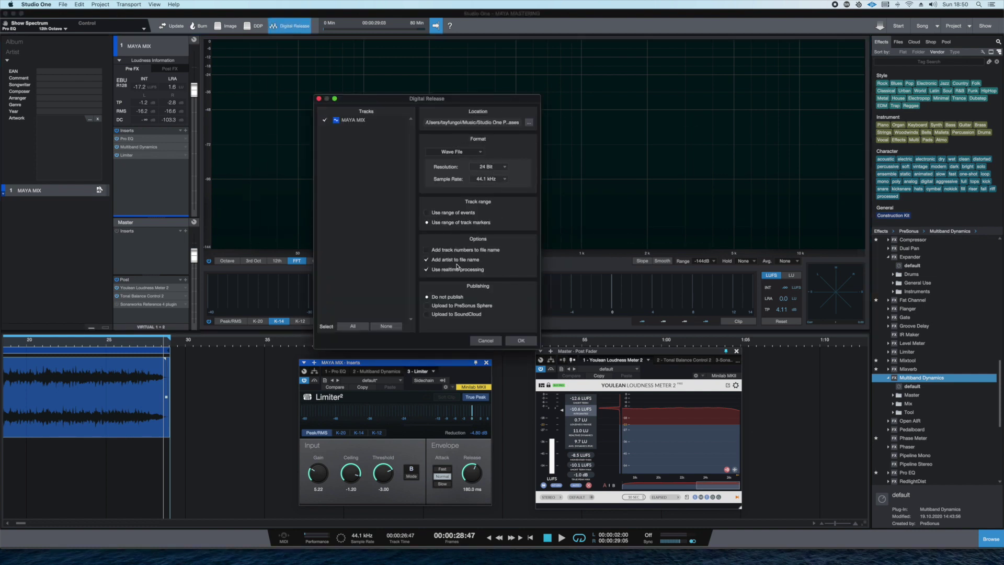
left_click(520, 340)
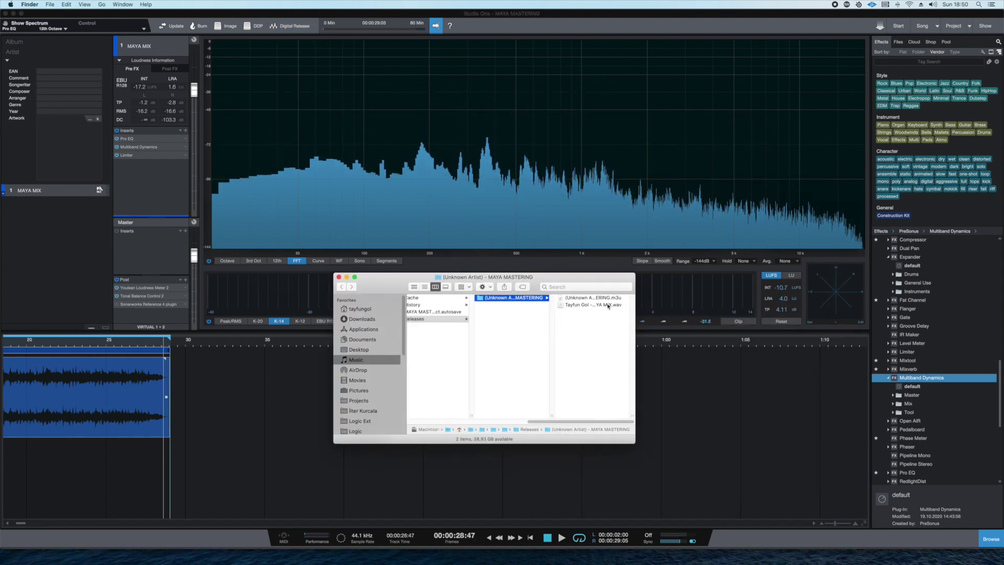
In Finder, select the exported MAYA MIX WAV, widen the file list, preview the audio, and close the preview and folder window.
left_click(595, 304)
left_click_drag(635, 444, 702, 461)
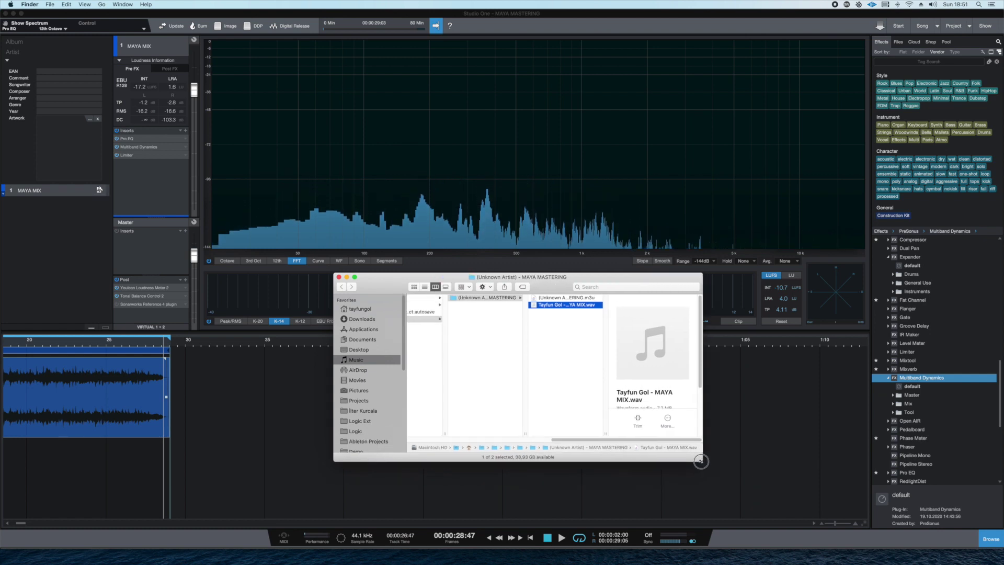
left_click_drag(610, 434, 653, 434)
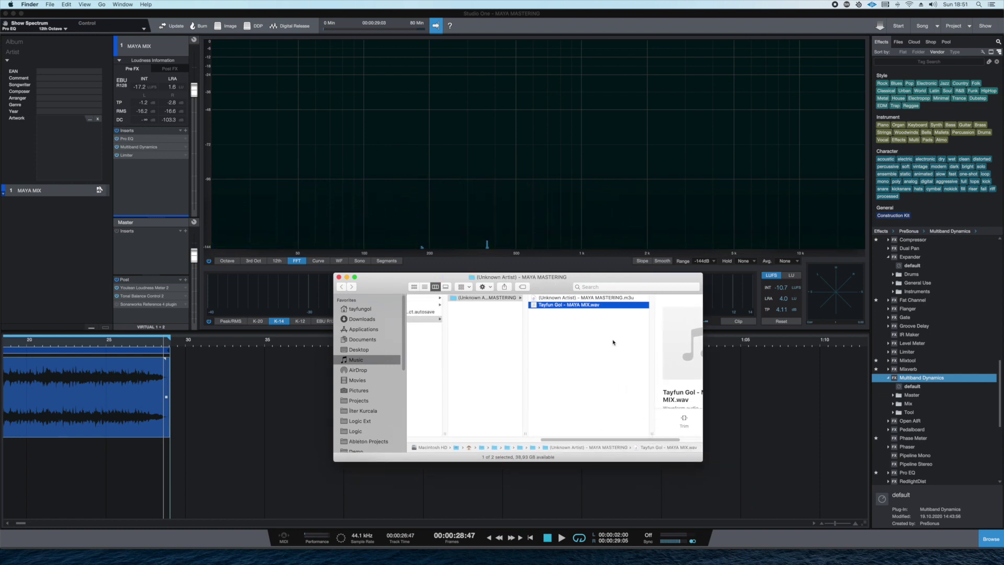
key("space")
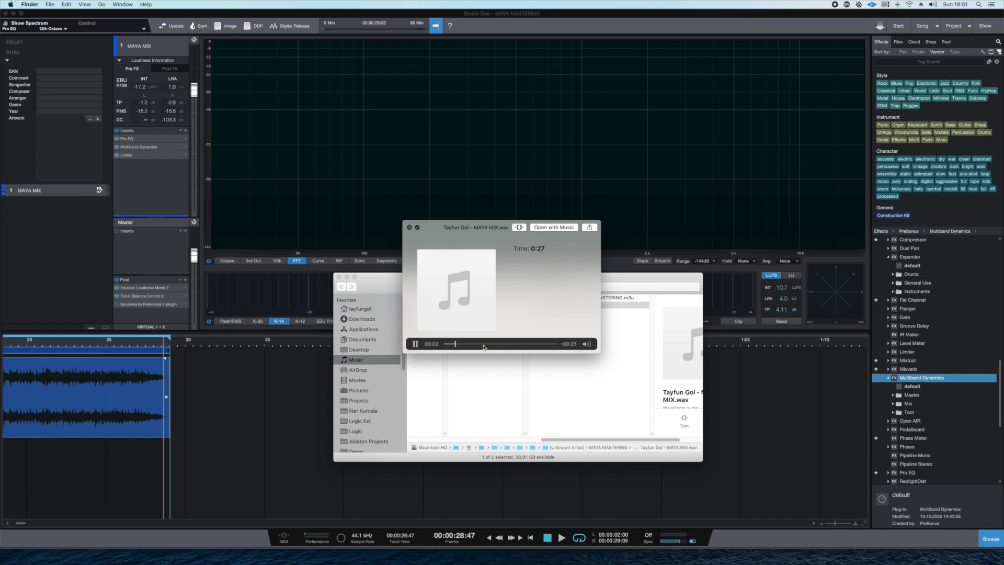
left_click(409, 227)
key("super+w")
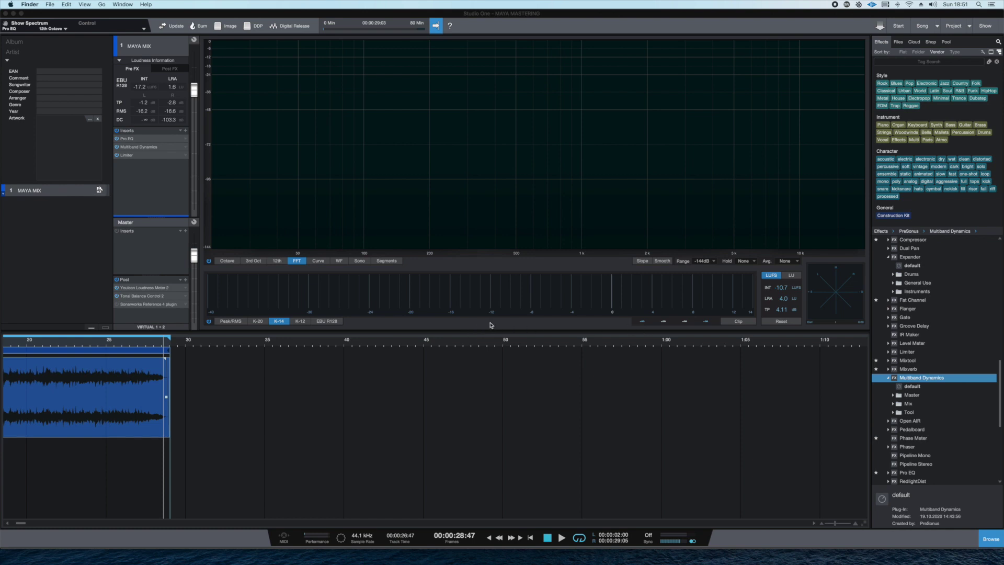
Switch back to Studio One's MAYA MASTERING project with the Limiter and Youlean Loudness Meter windows.
left_click(157, 187)
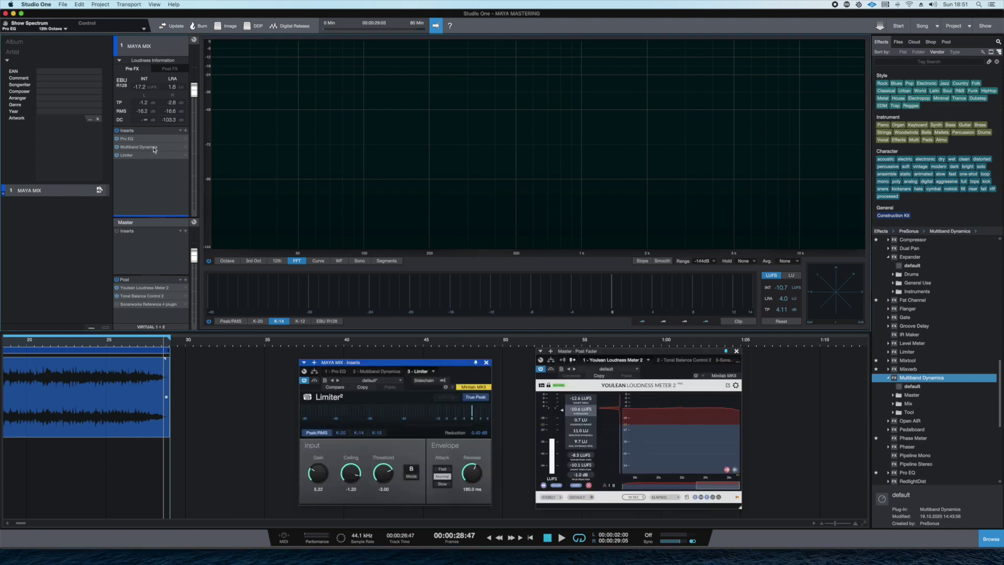
left_click(162, 147)
left_click(158, 149)
left_click(185, 147)
left_click(183, 148)
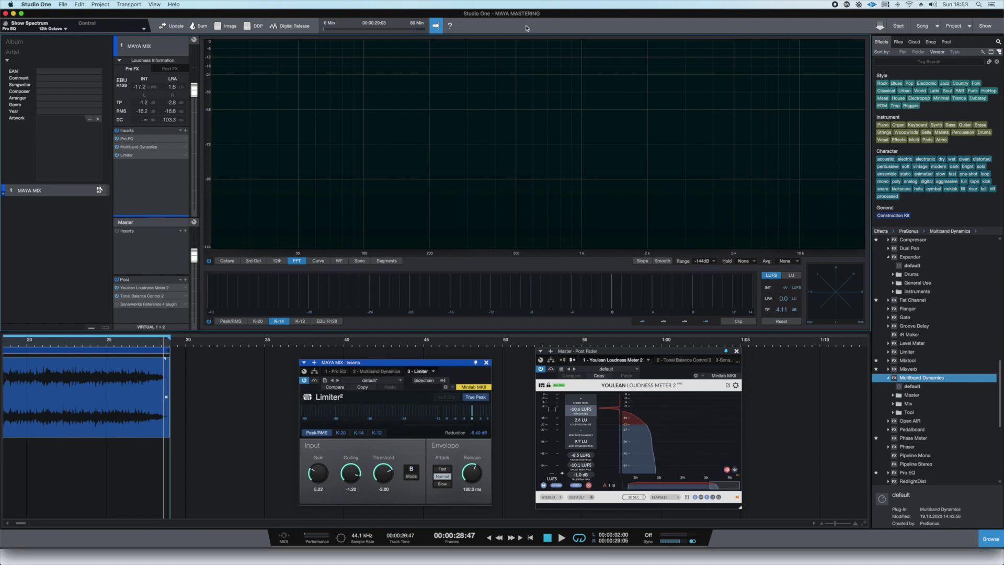
left_click(258, 30)
left_click(554, 191)
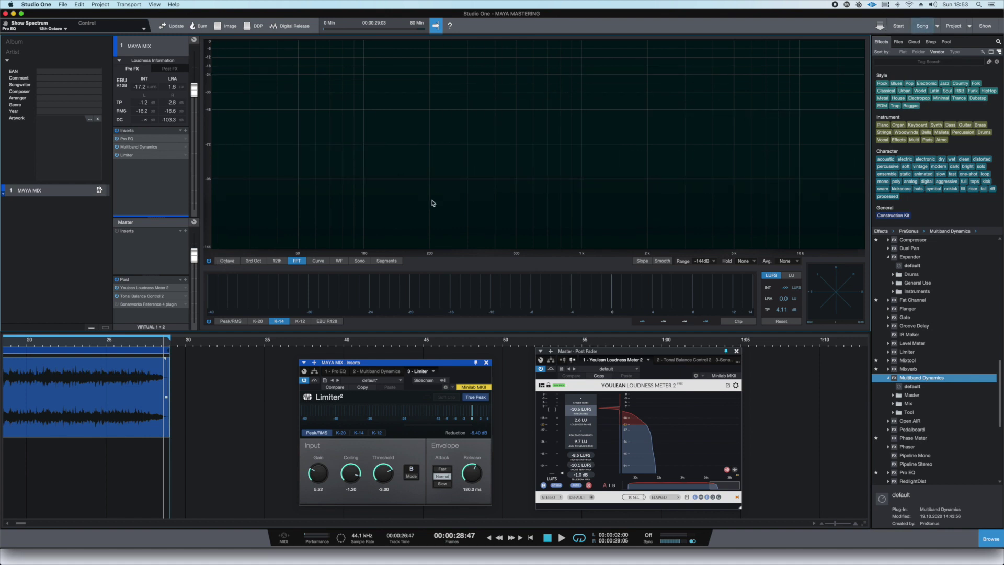
Switch to the MAYA MIX song to view its arrangement and mixer, and return to the mastering project.
left_click(922, 26)
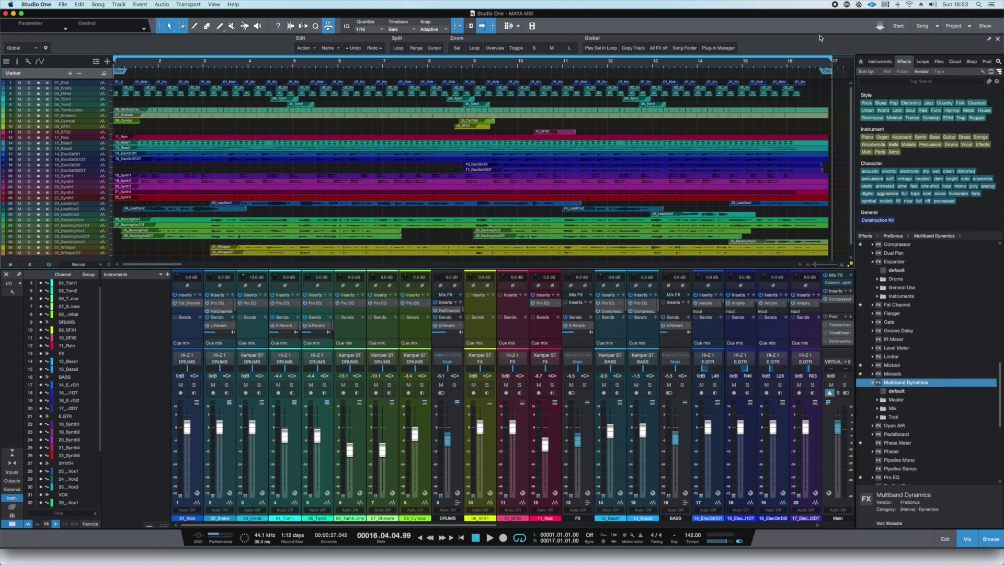
left_click(954, 26)
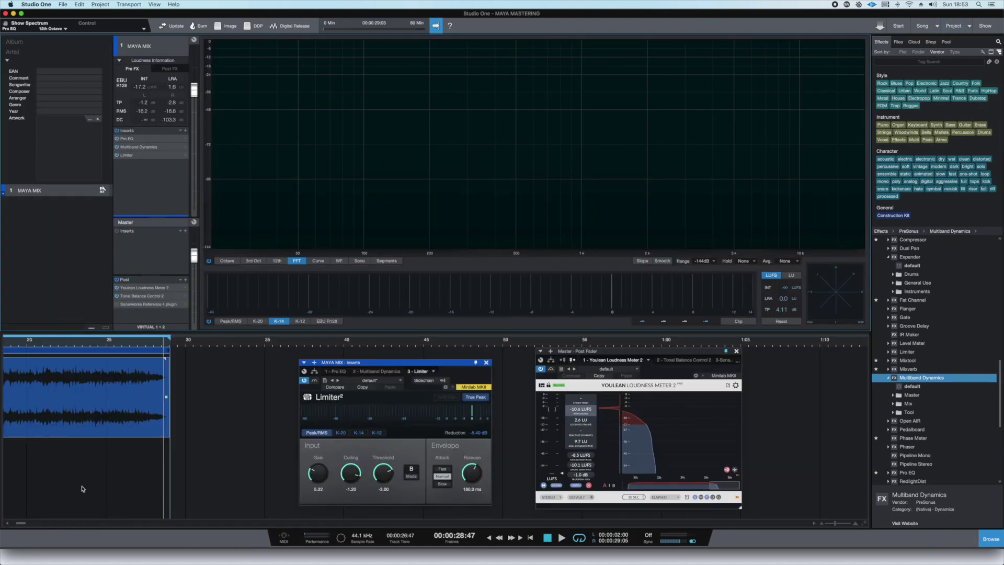
Check the options available for the MAYA MIX audio event, and dismiss them without choosing any.
left_click_drag(24, 523, 20, 523)
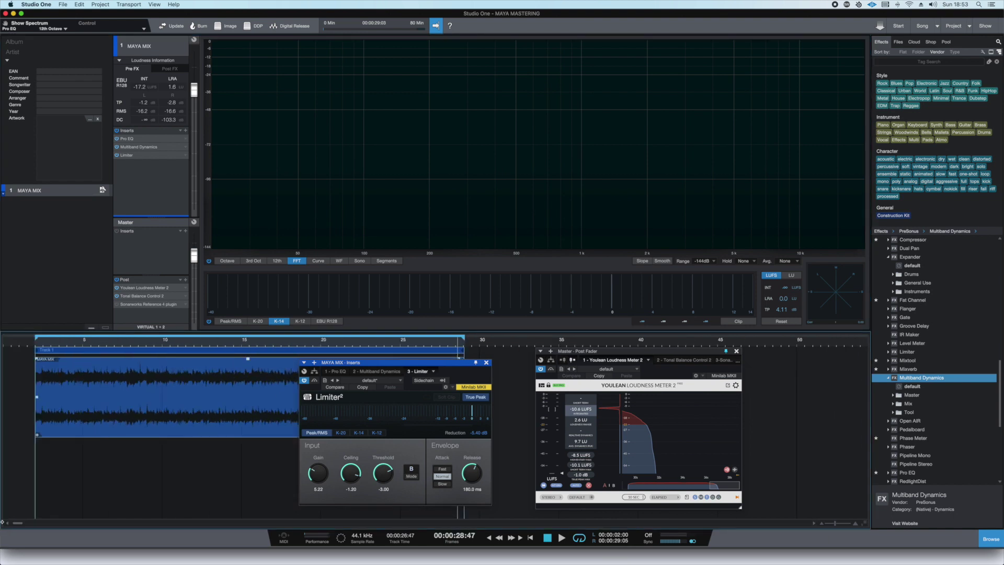
right_click(52, 436)
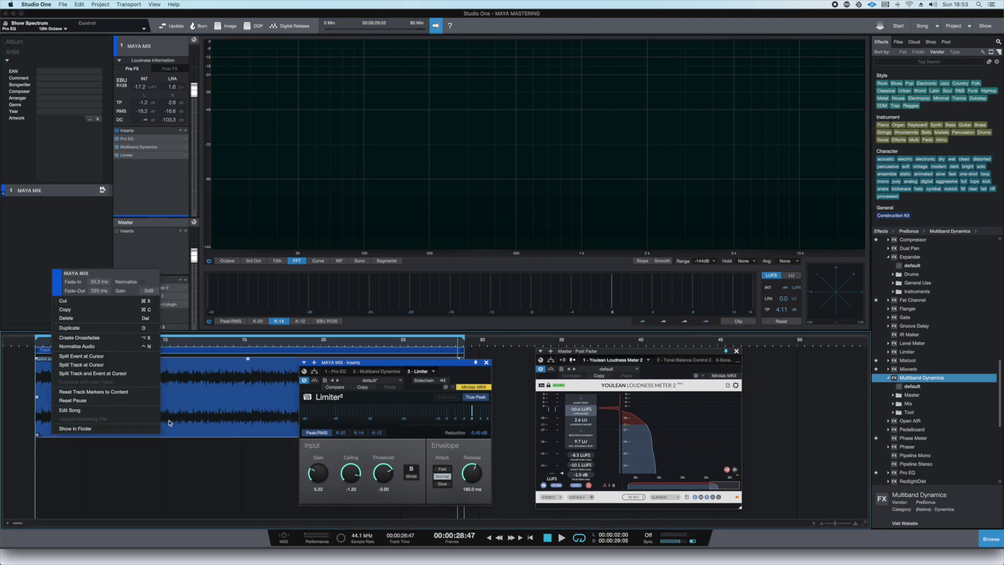
left_click(207, 428)
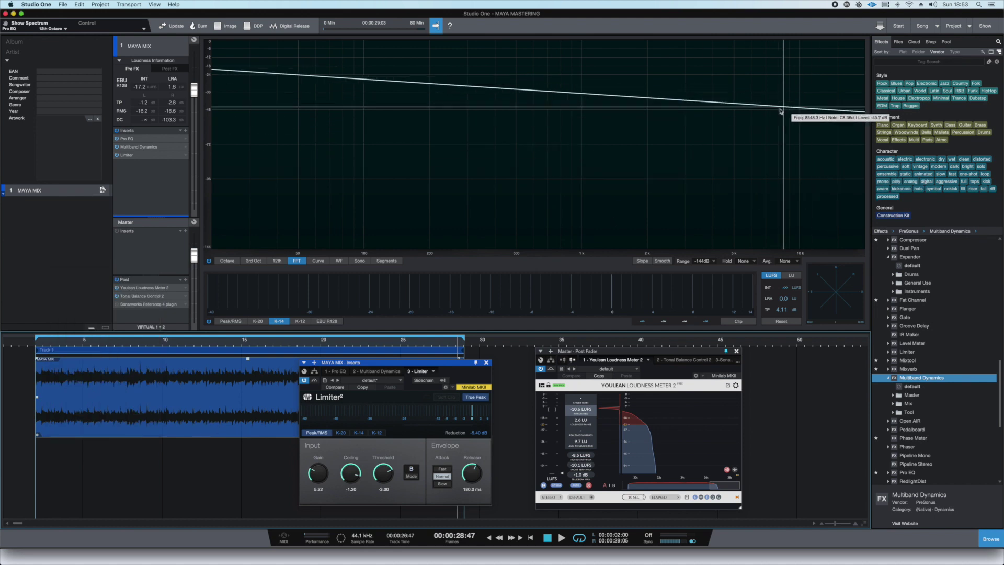